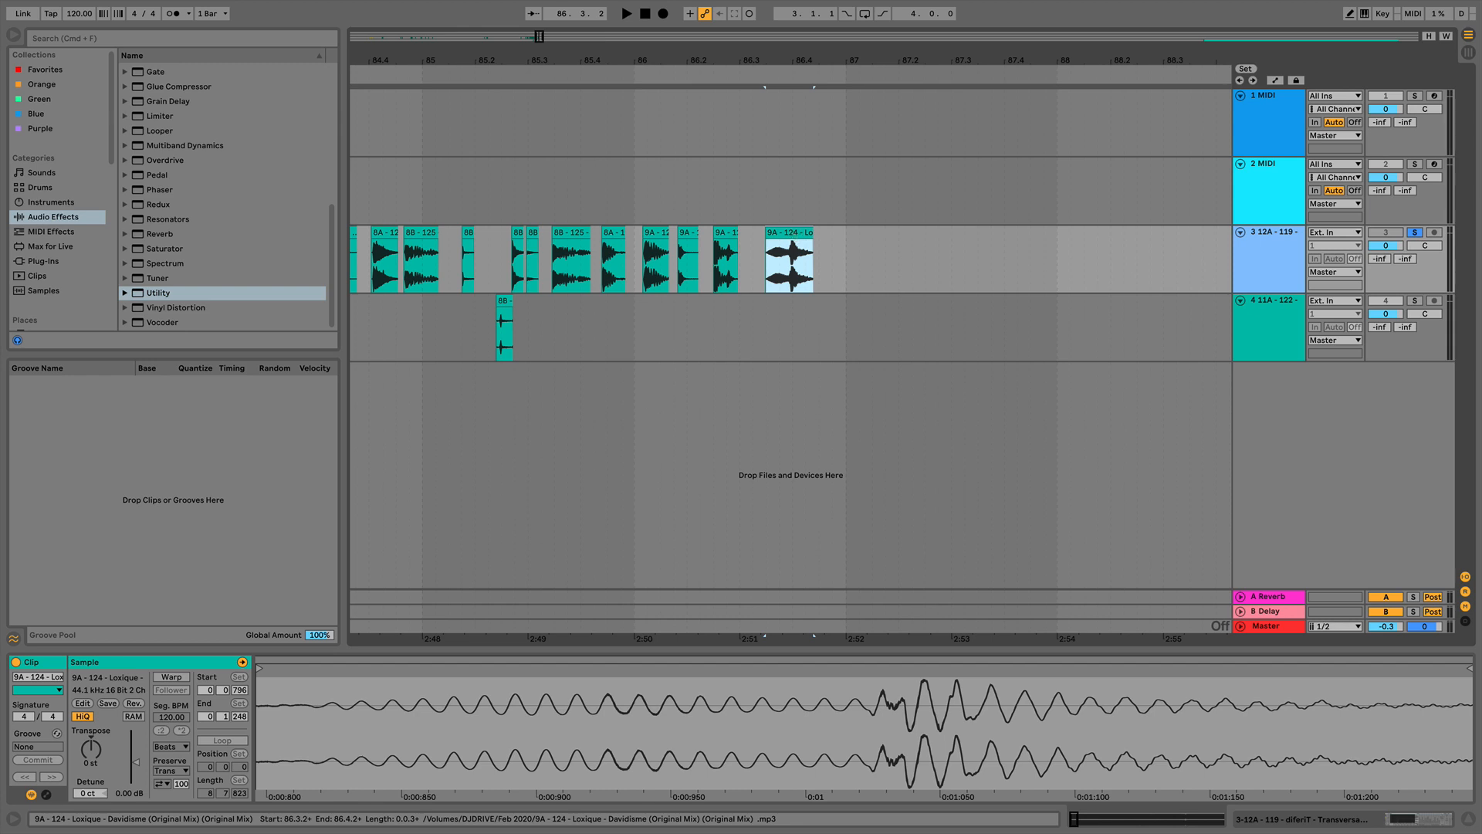
- Turn on EQ Eight in track 3's effect rack and lower its first band's frequency to 10 Hz
key(space)
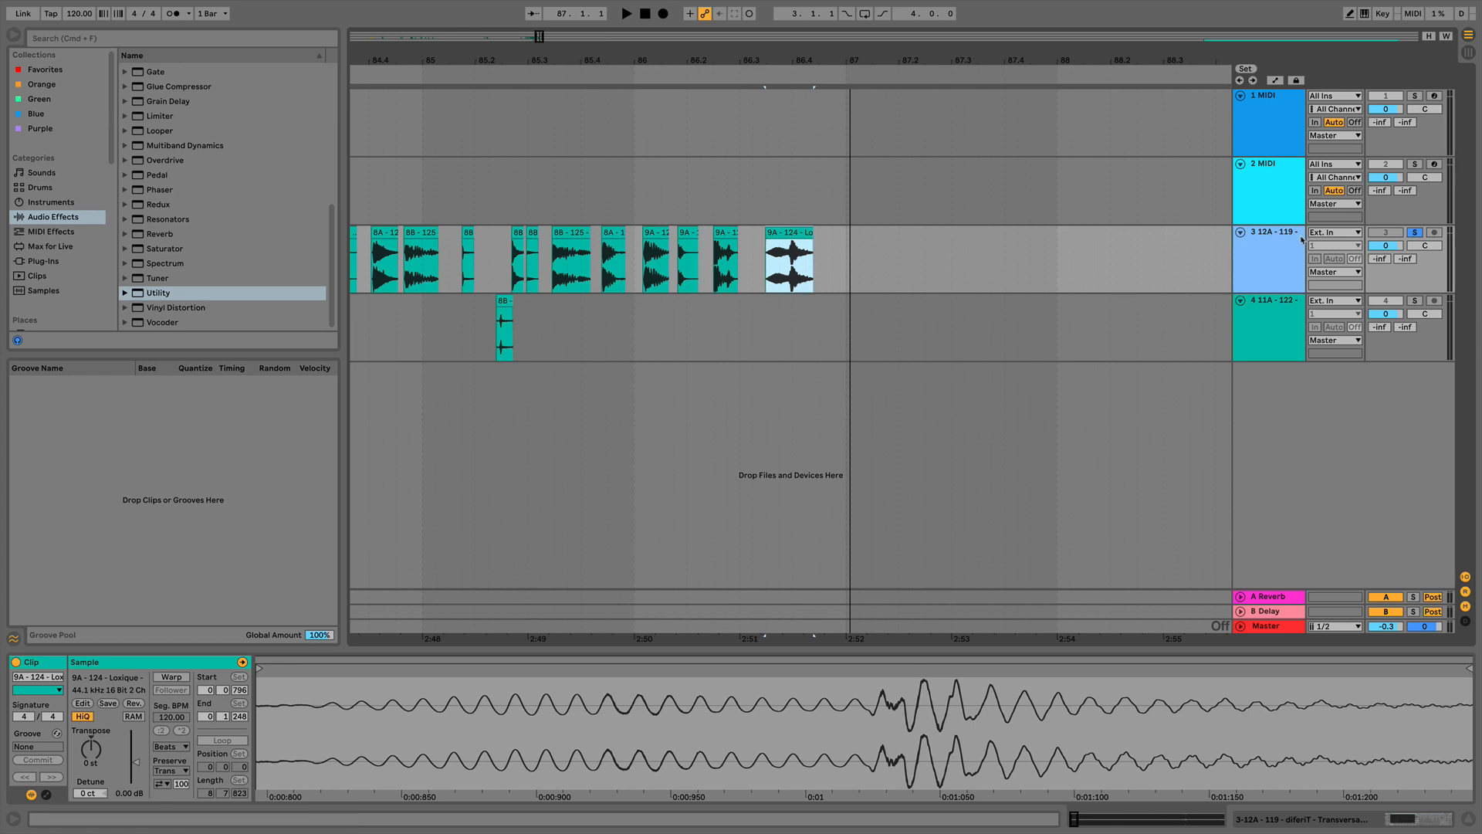
click(1221, 245)
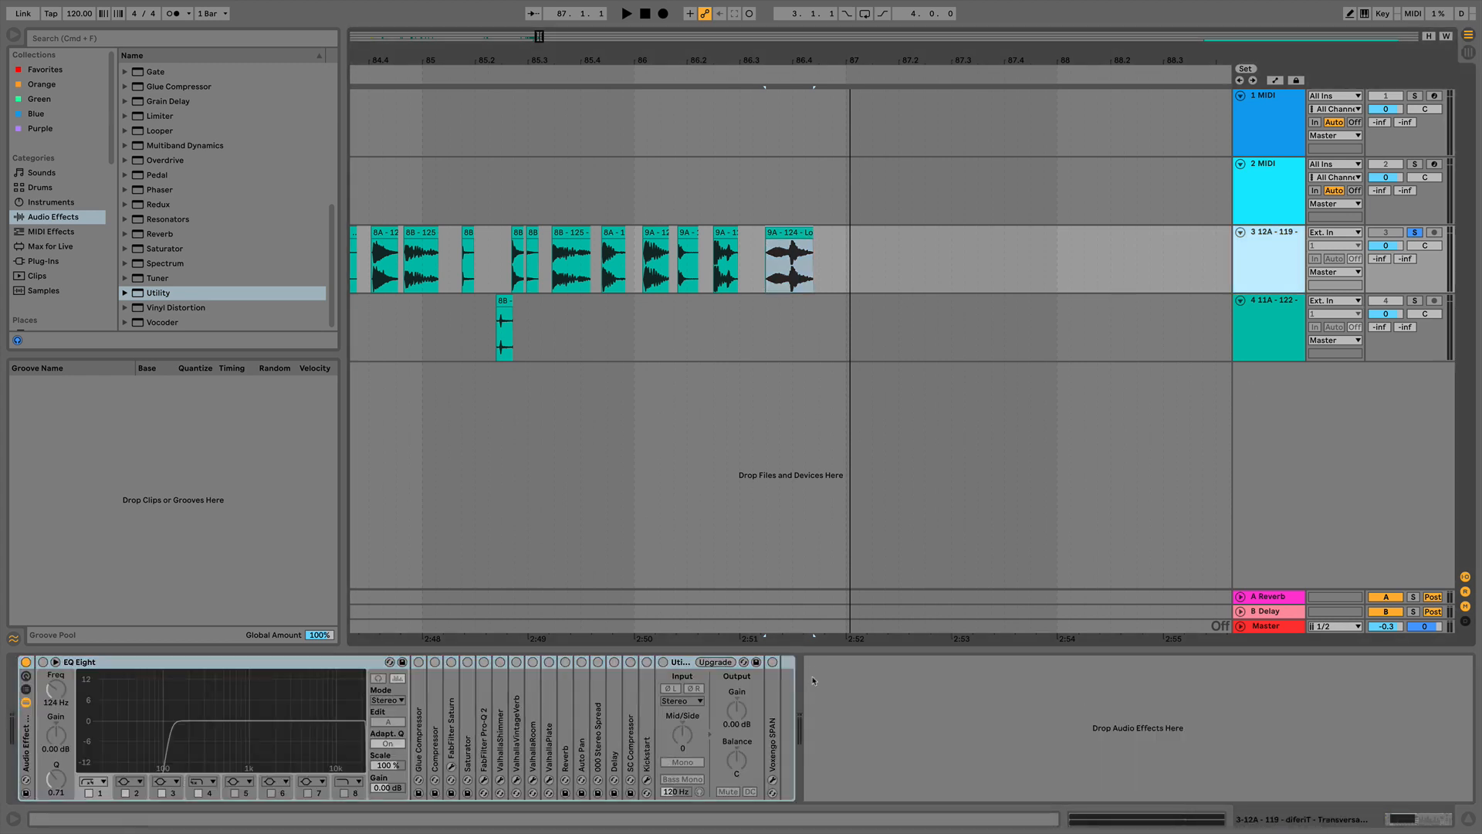
click(43, 662)
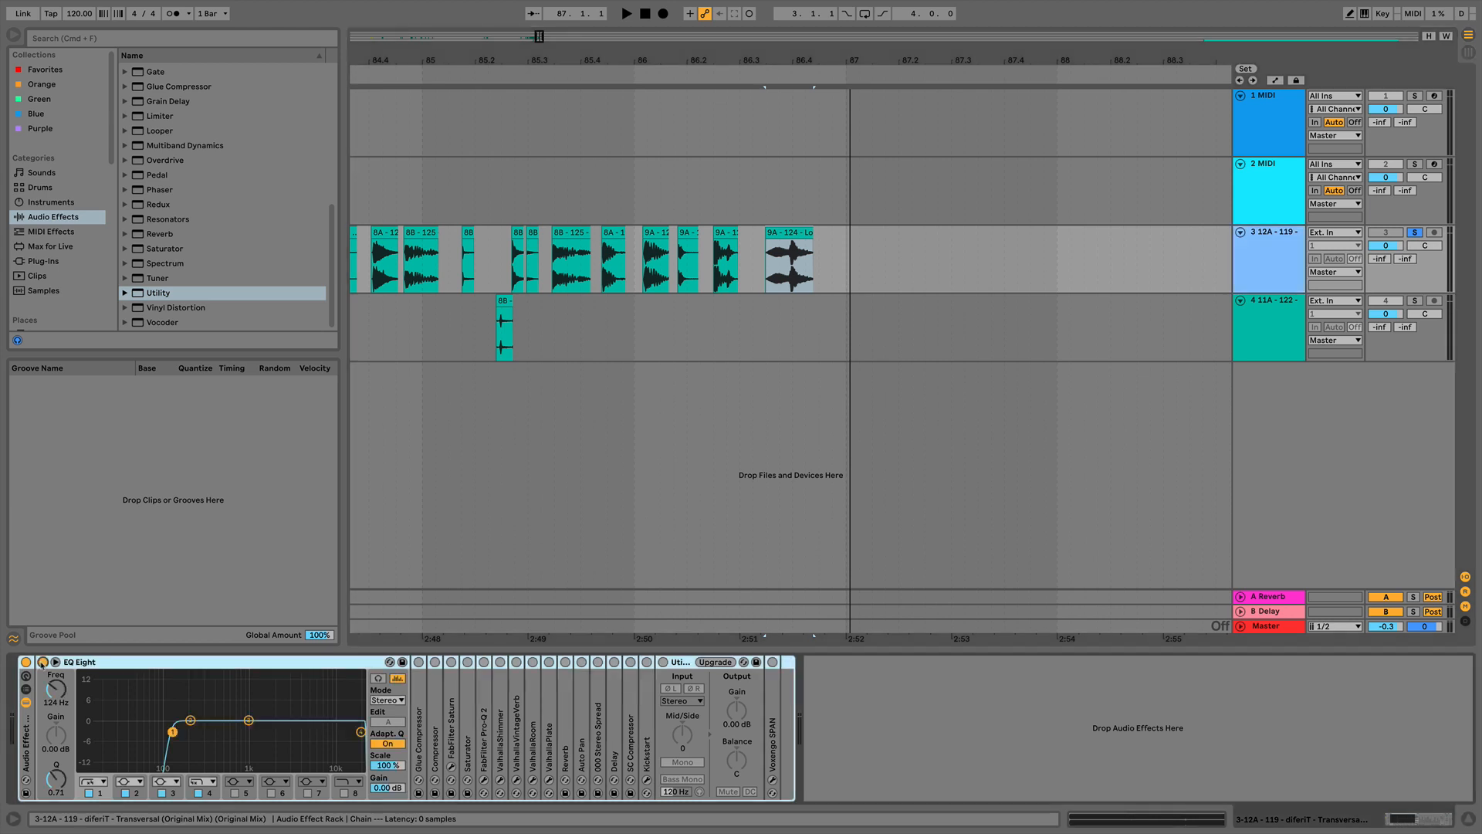
drag(53, 684, 58, 693)
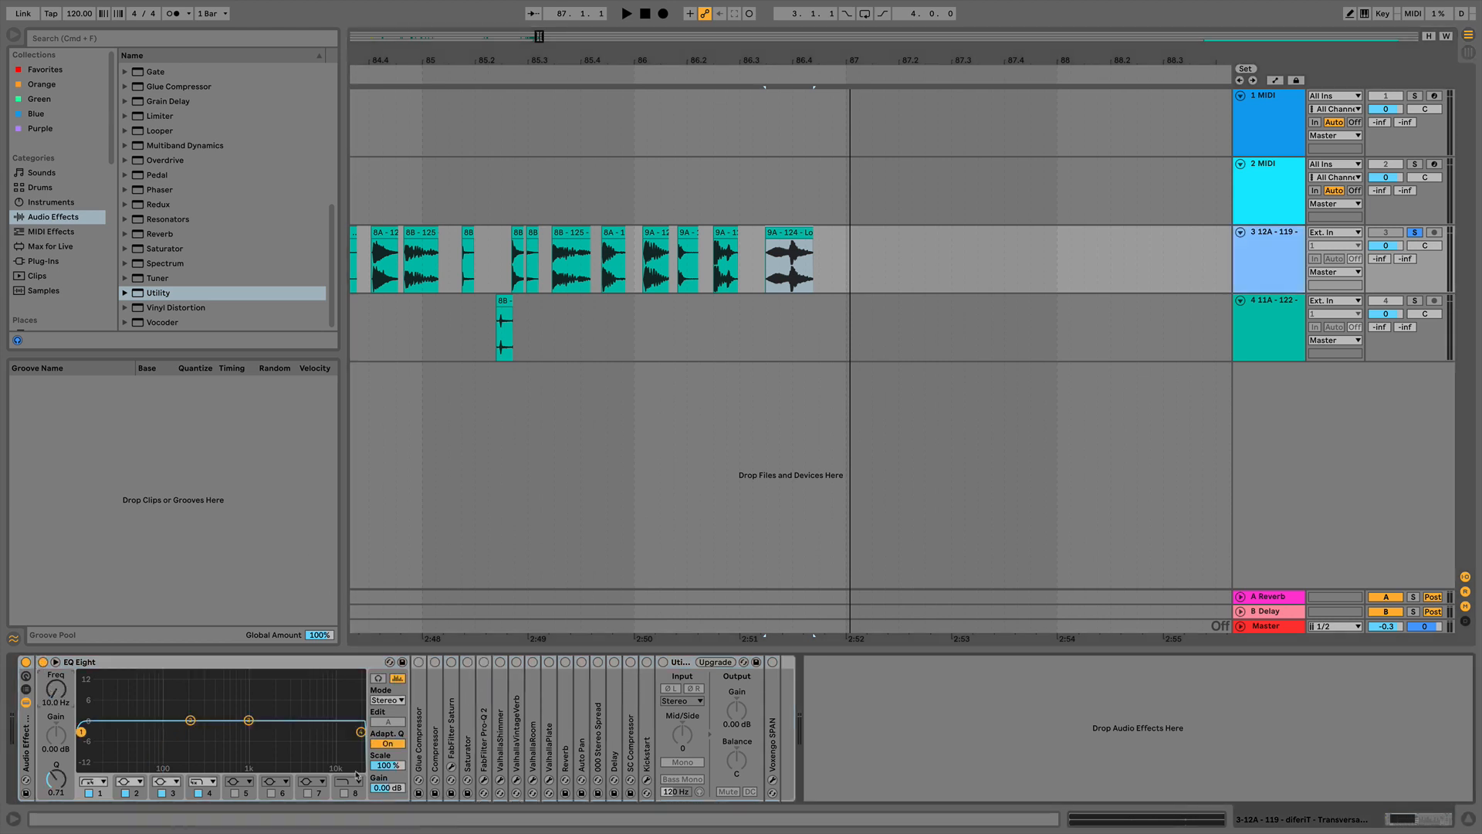
- Make EQ Eight's fourth band a low-pass filter and set its cutoff to 15.6 kHz
click(361, 733)
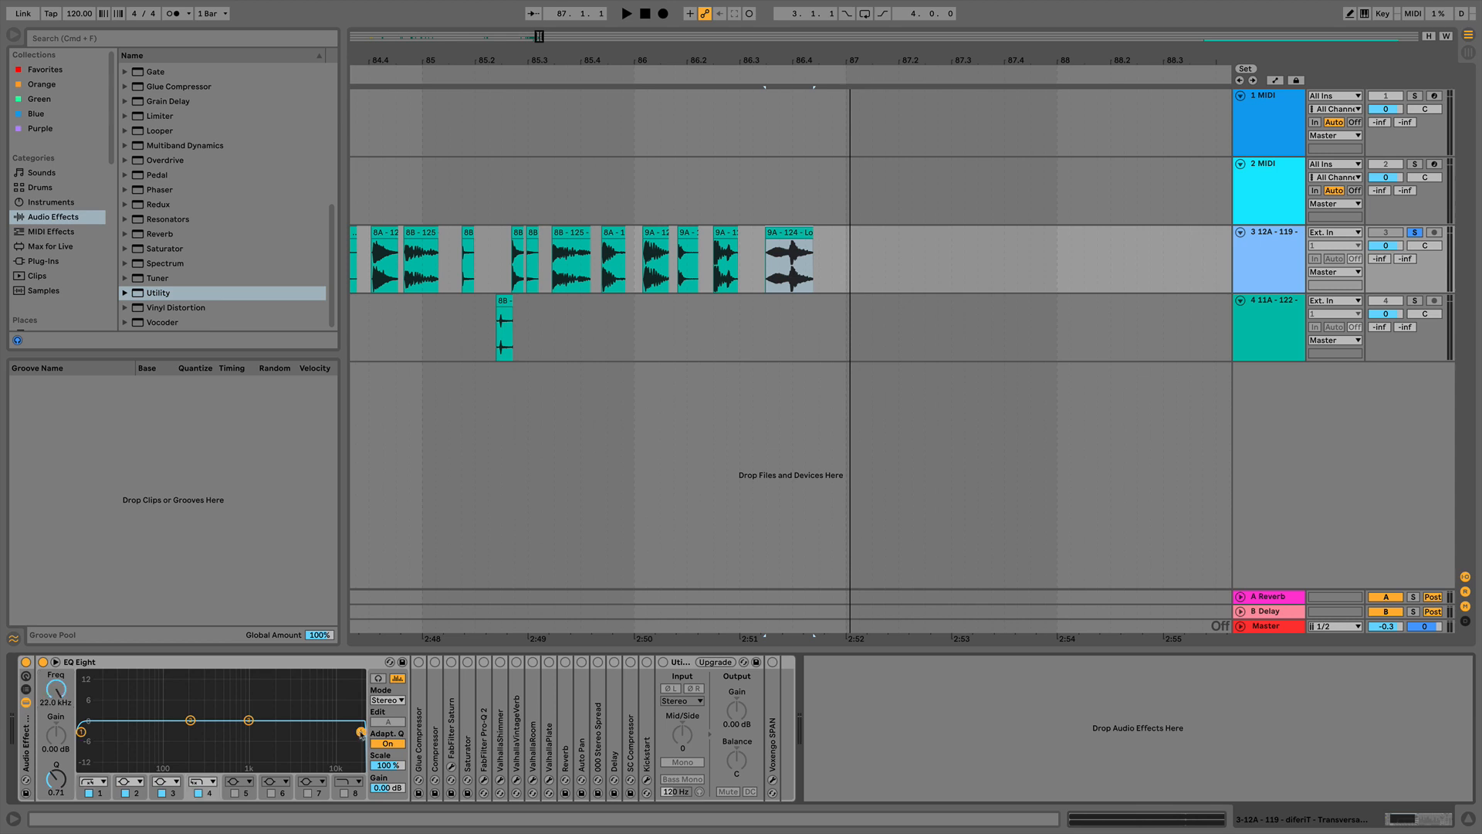
click(207, 782)
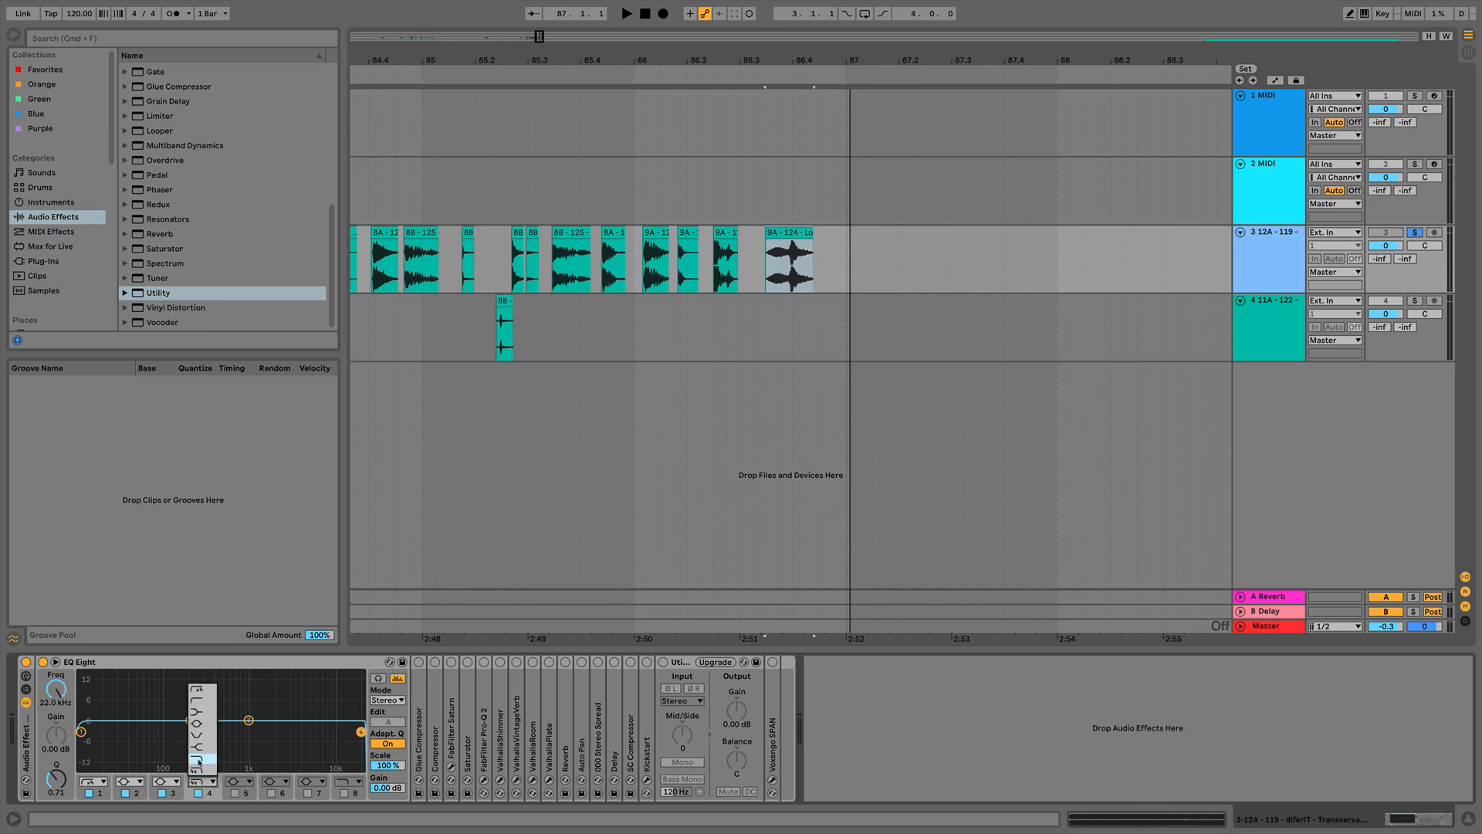
click(198, 764)
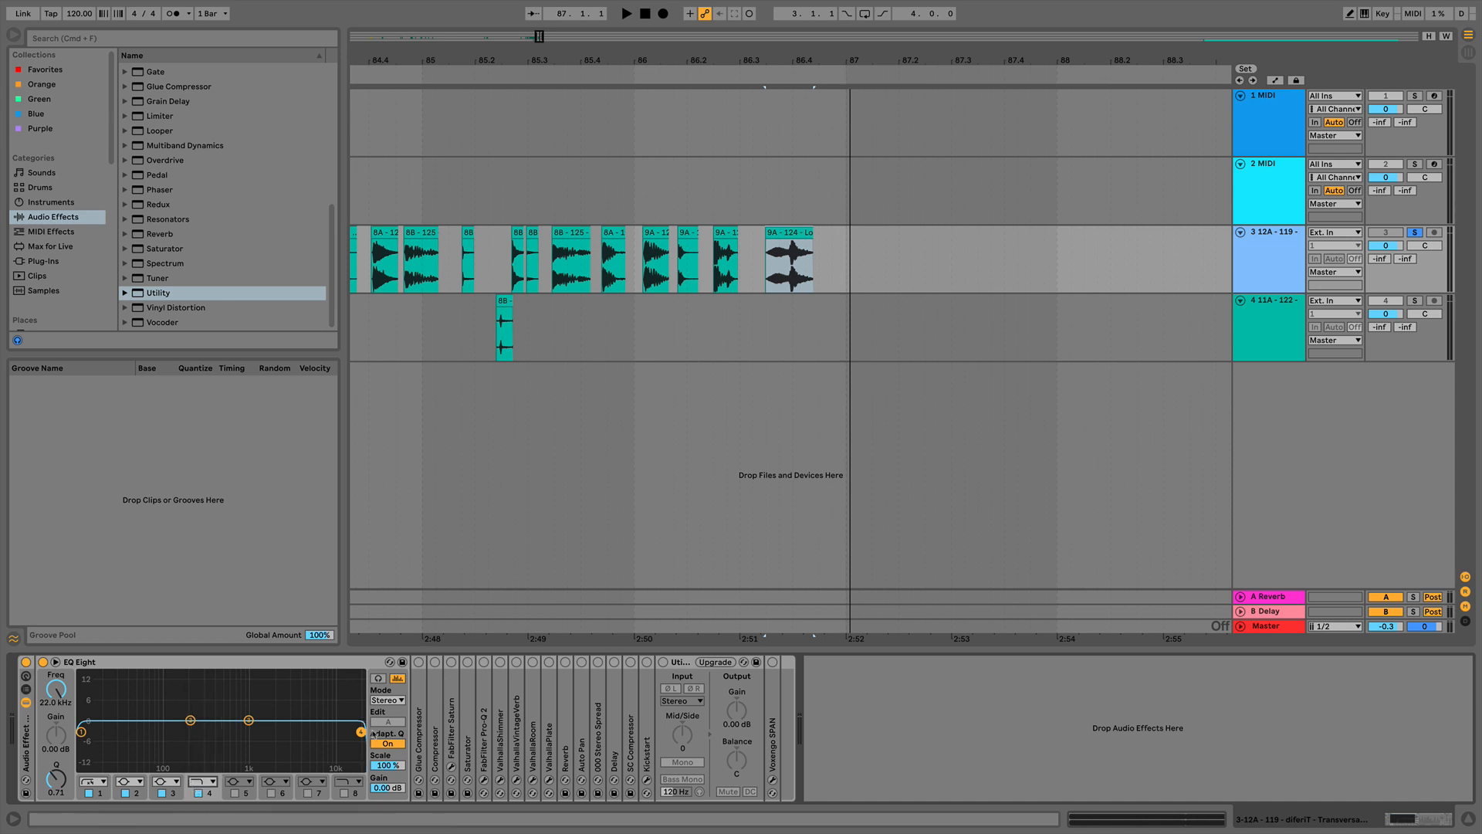
mouse_move(360, 731)
mouse_down()
mouse_move(297, 734)
mouse_move(349, 734)
mouse_up()
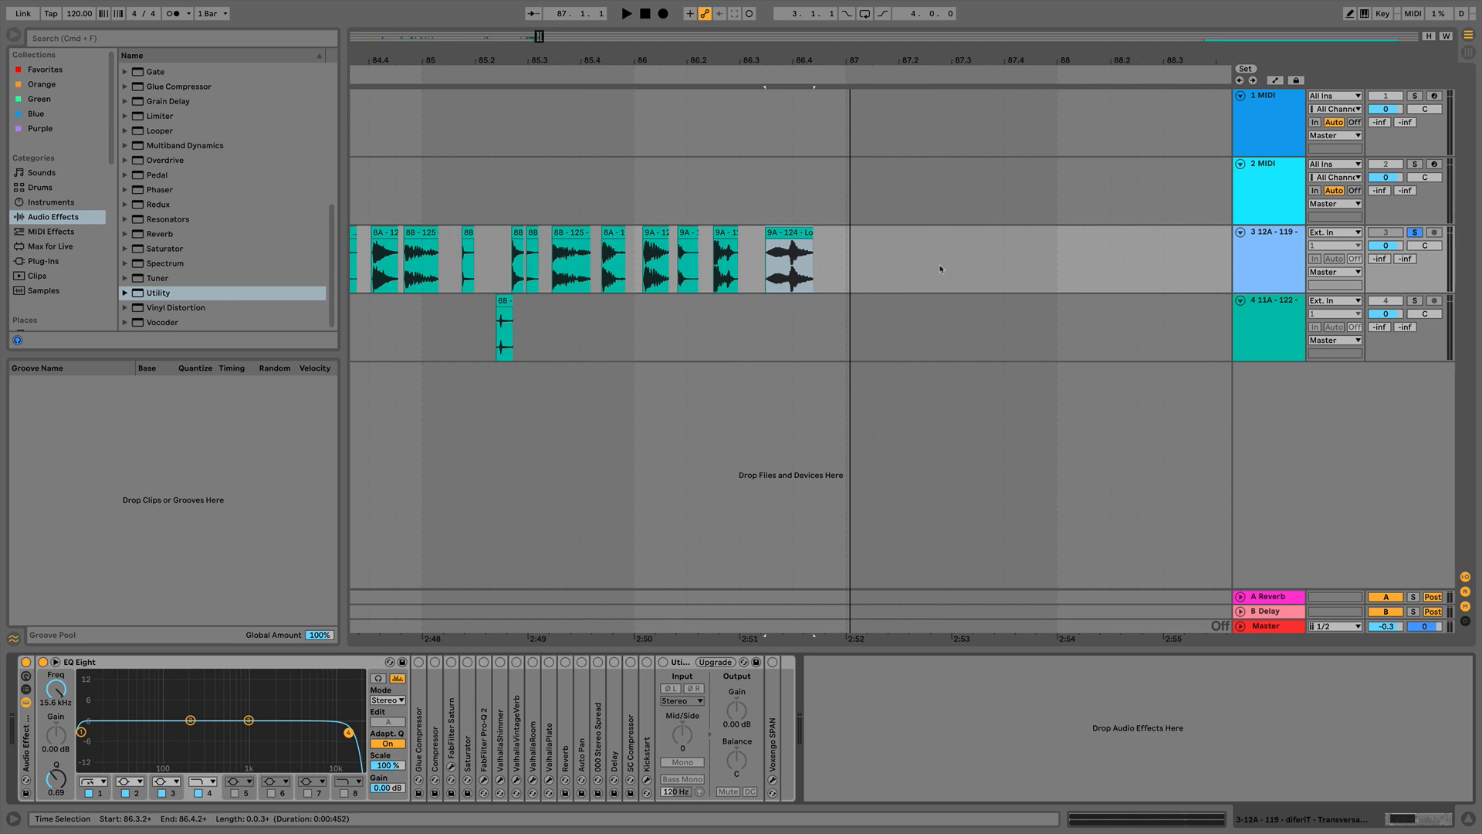
- While playing track 3's last clip, lower the fourth band's cutoff to 132 Hz, using a steeper low-pass slope and a Q of 0.75
click(798, 236)
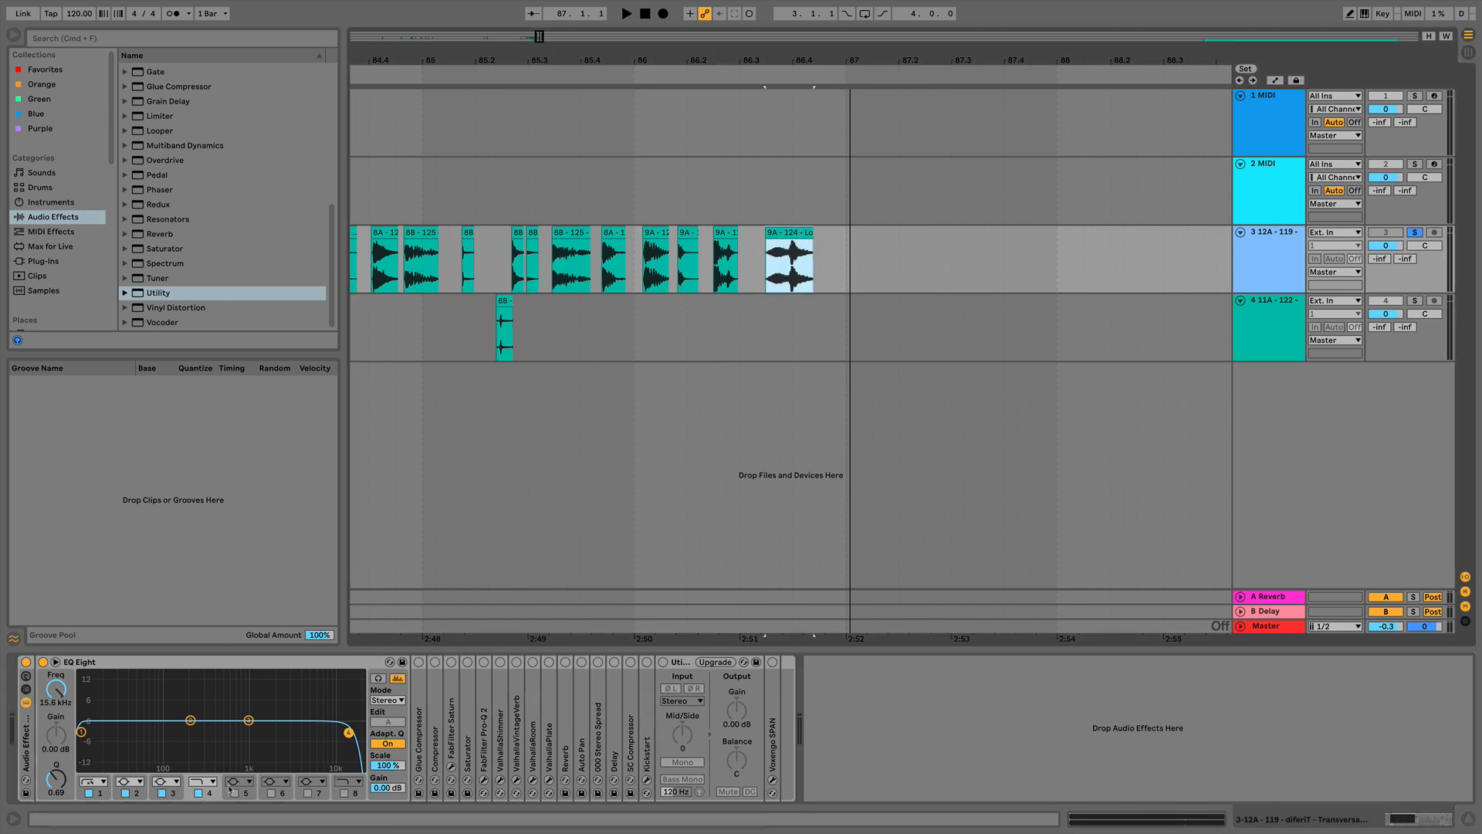
drag(351, 736, 176, 732)
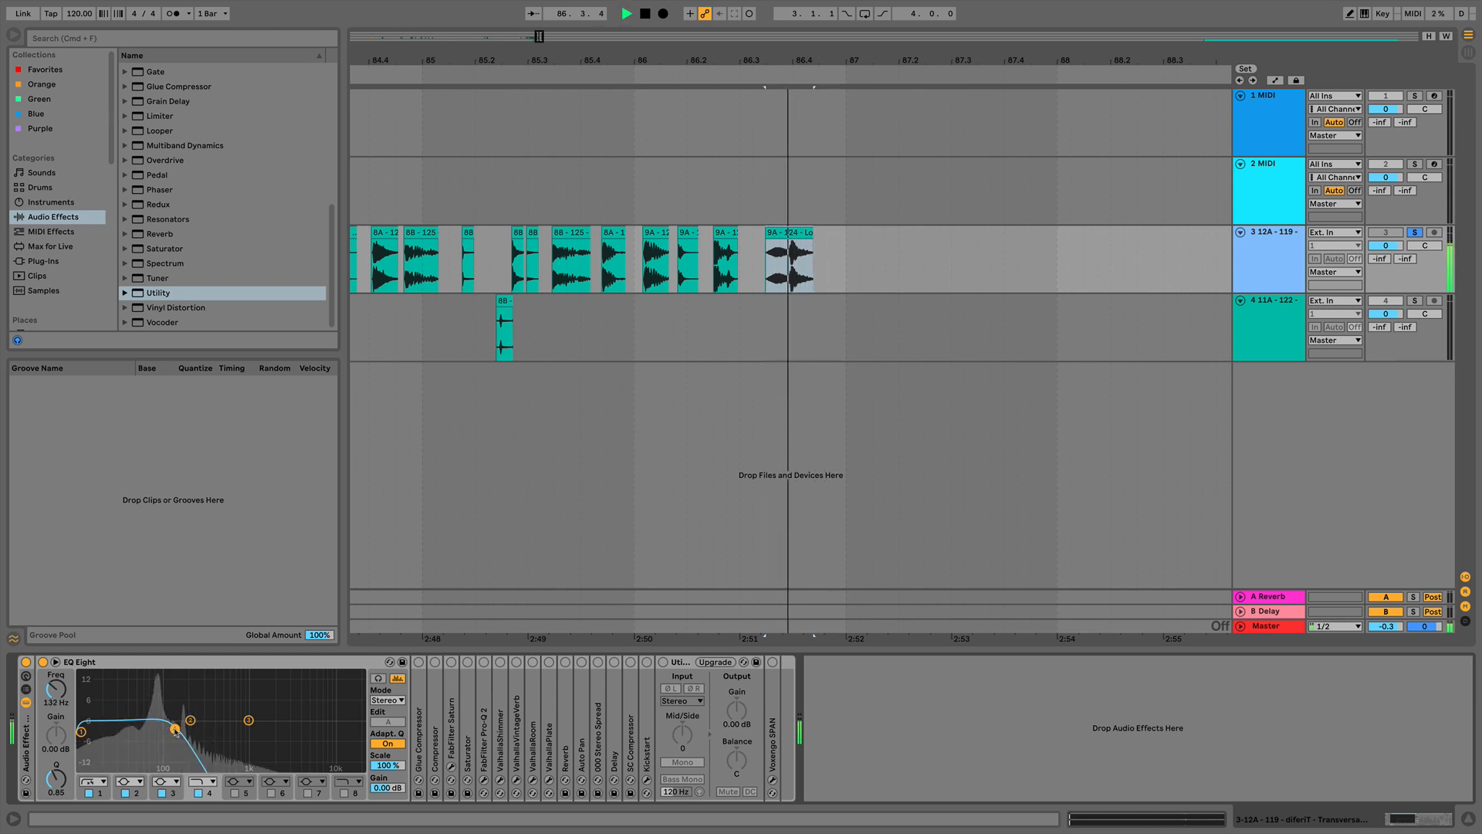
click(211, 782)
click(204, 770)
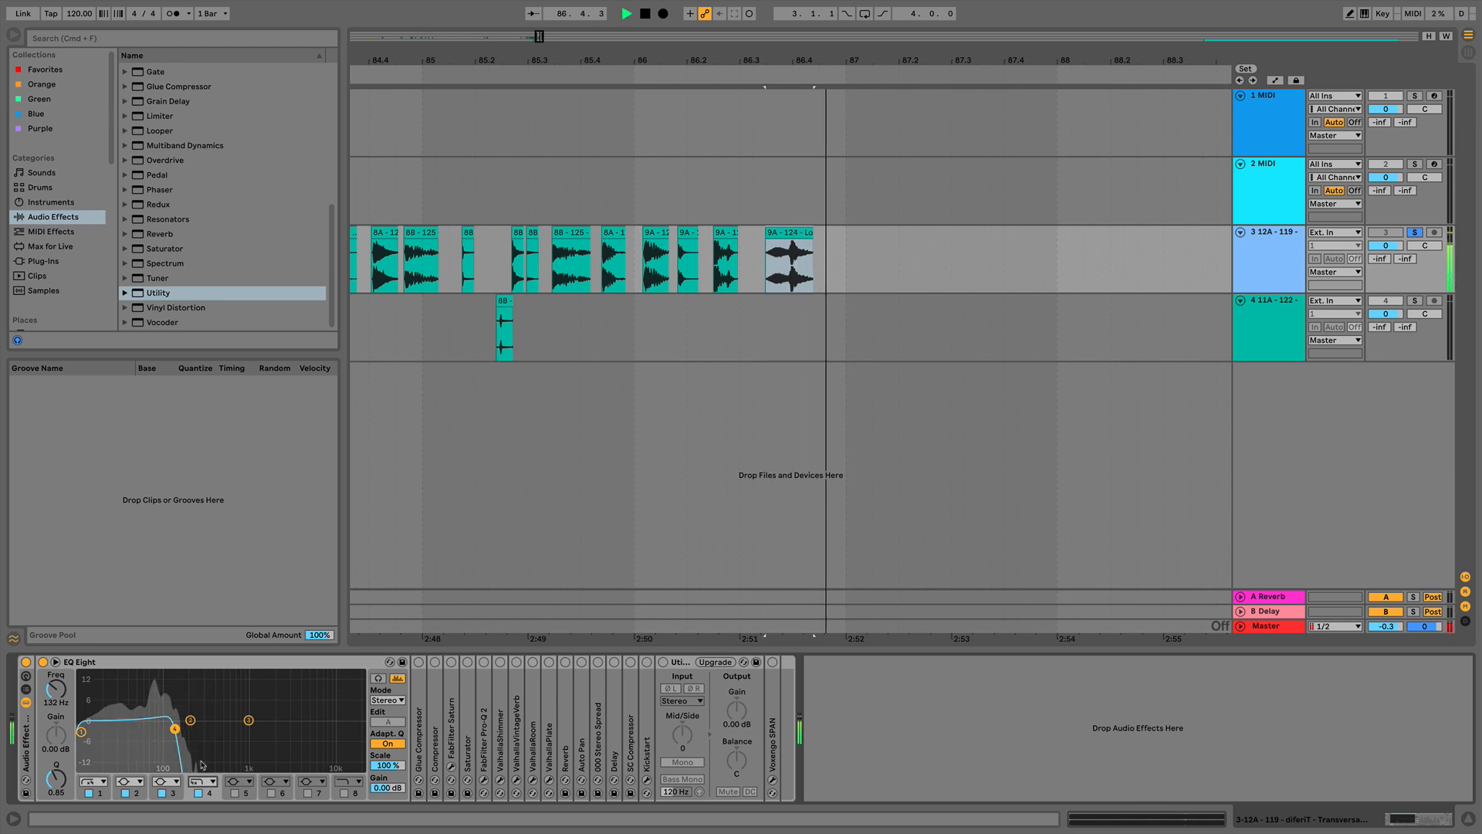
drag(175, 729, 176, 732)
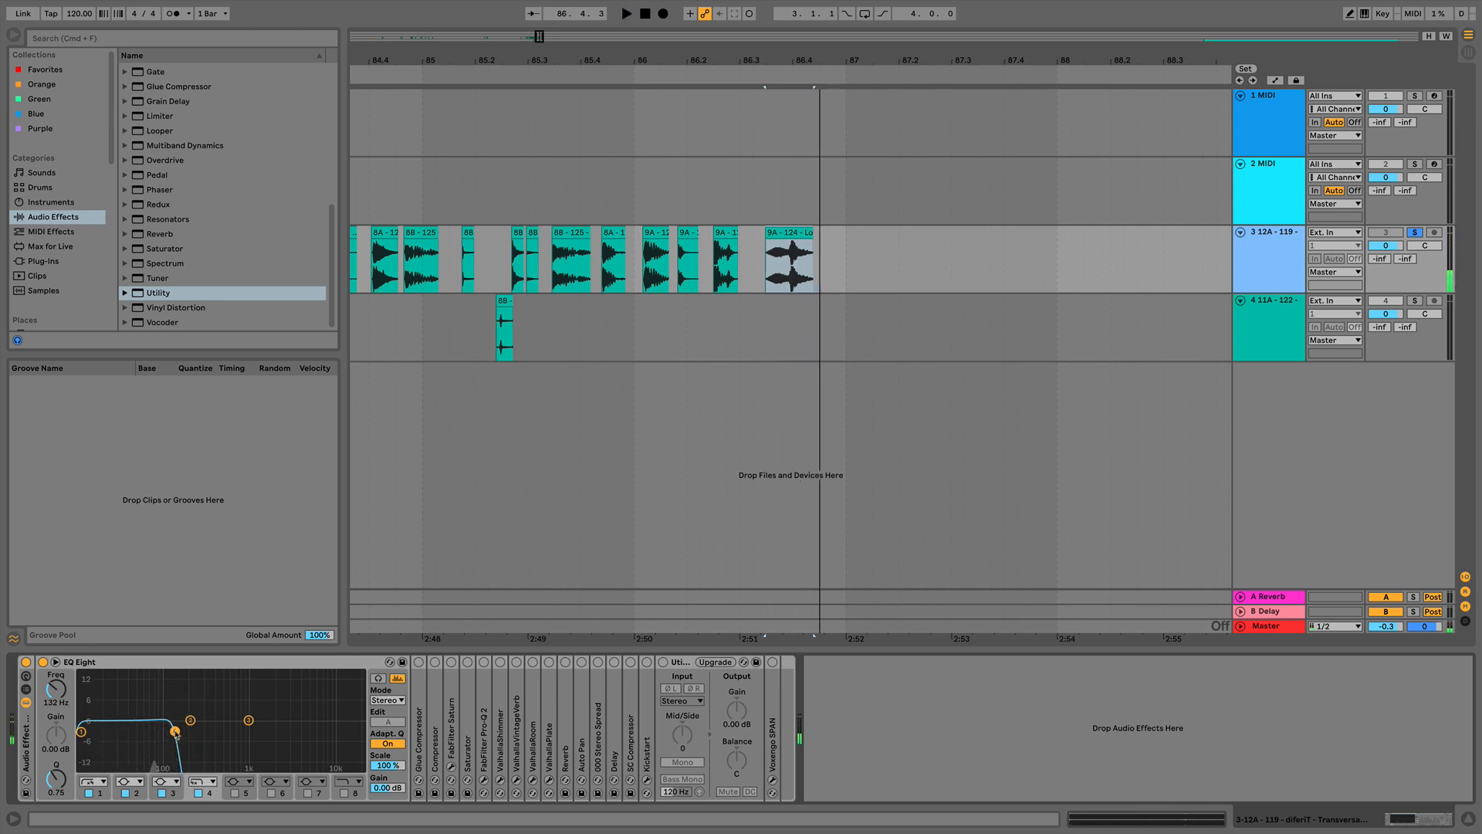
key(space)
key(space)
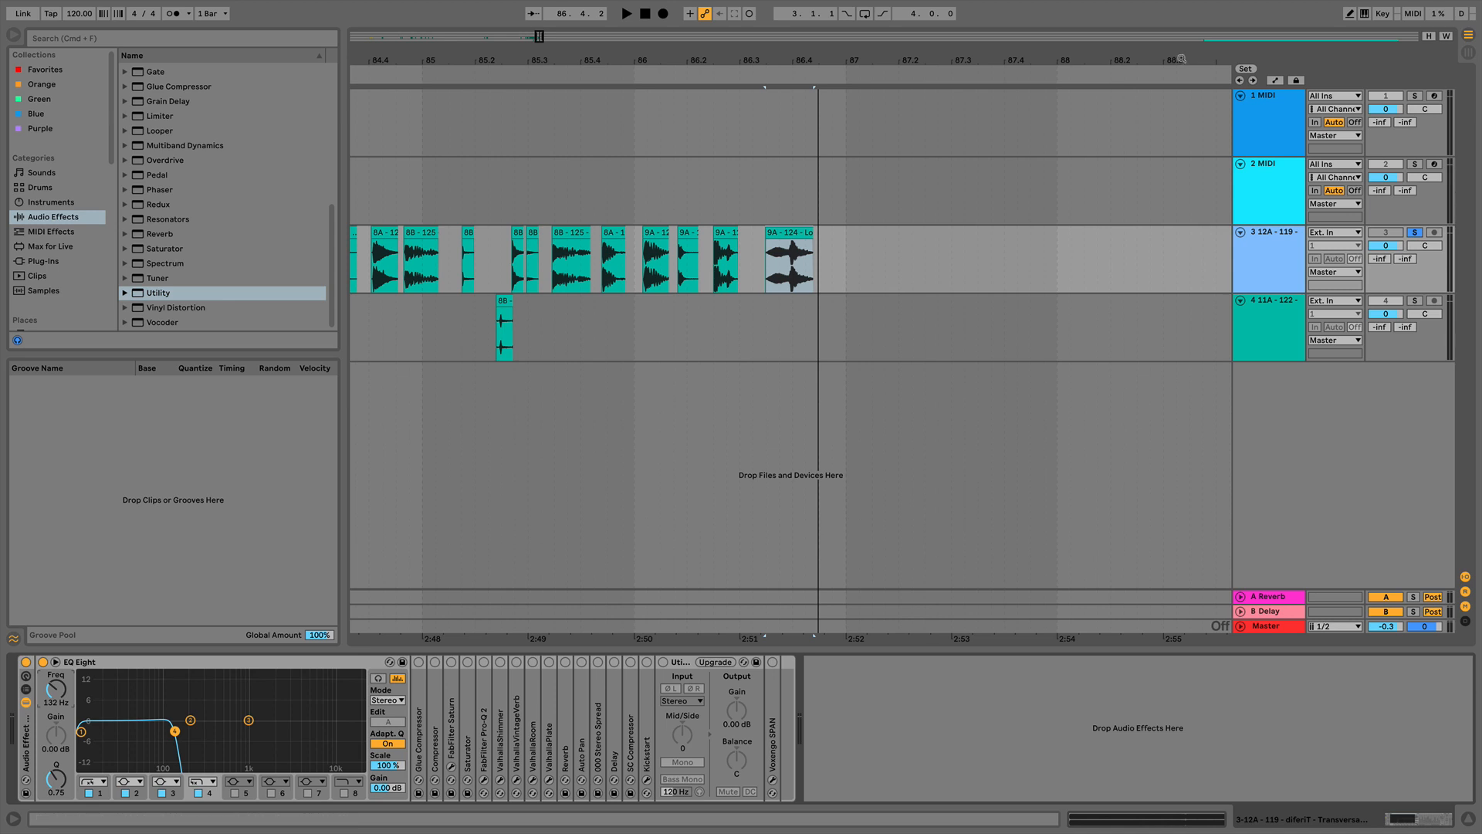
- Show the automation and shape a peak of about 21.5 kHz in the fourth band's frequency at the last clip's start
click(1364, 13)
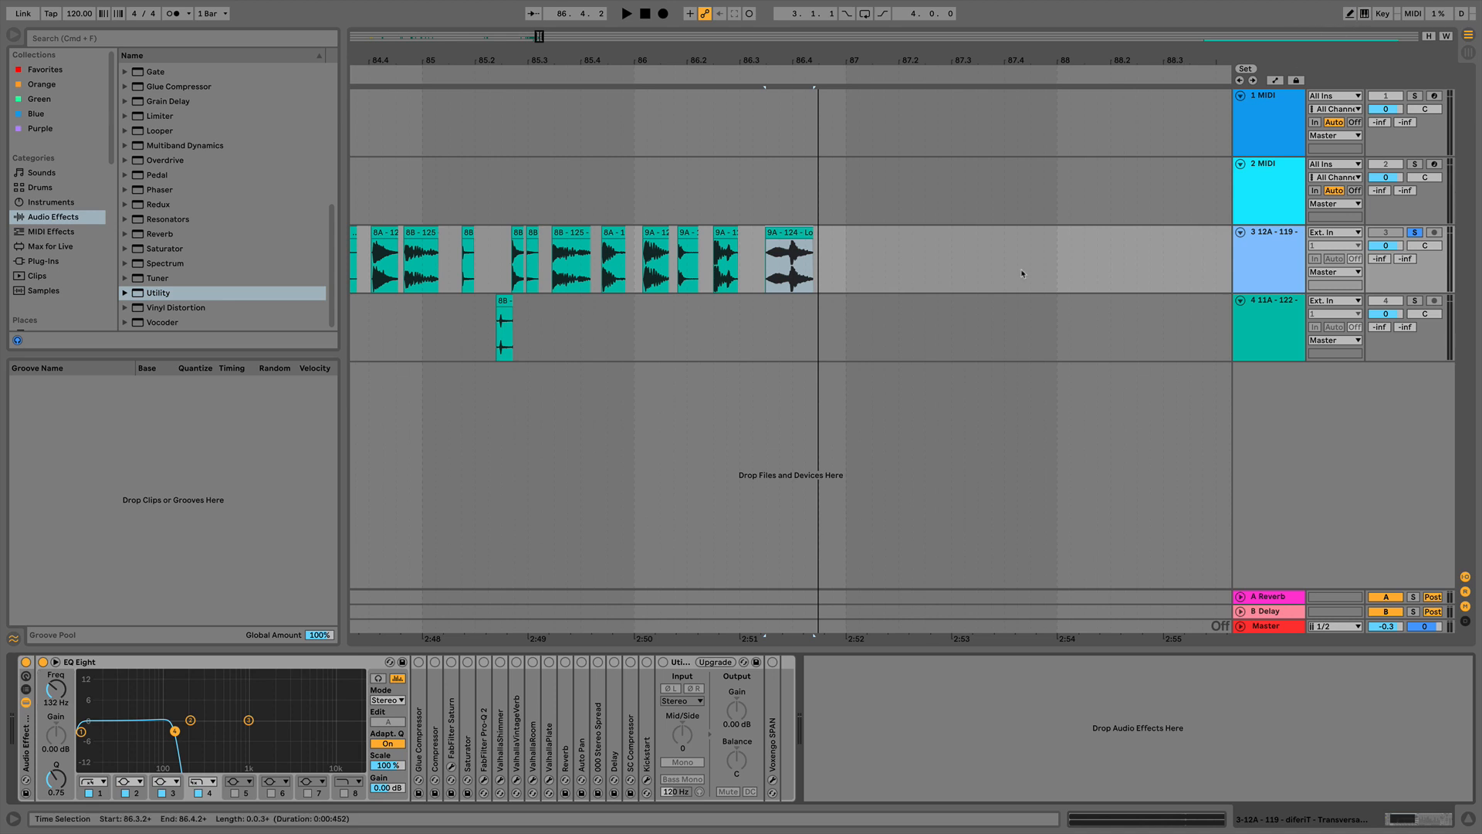
key(a)
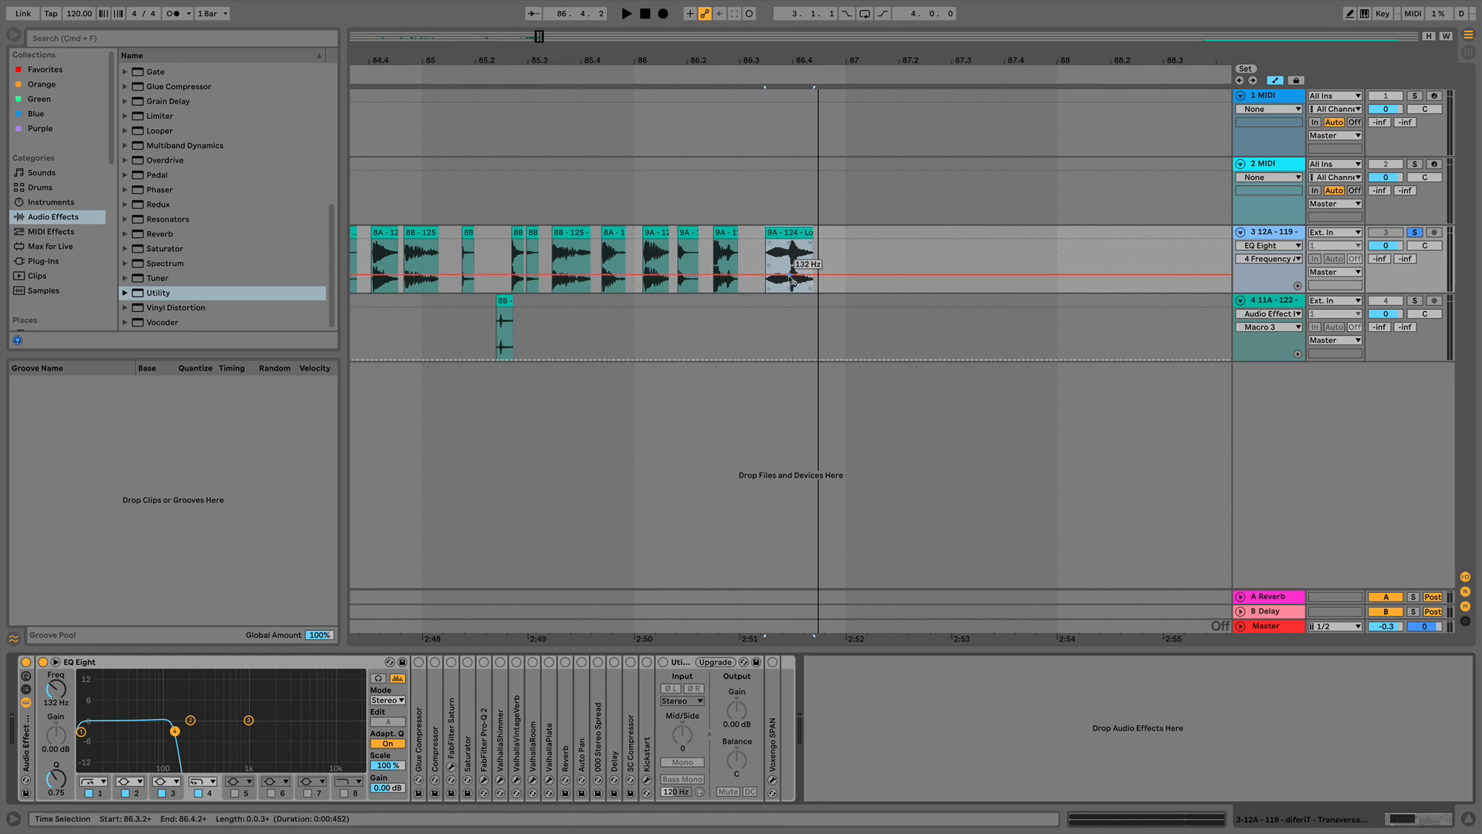
click(786, 276)
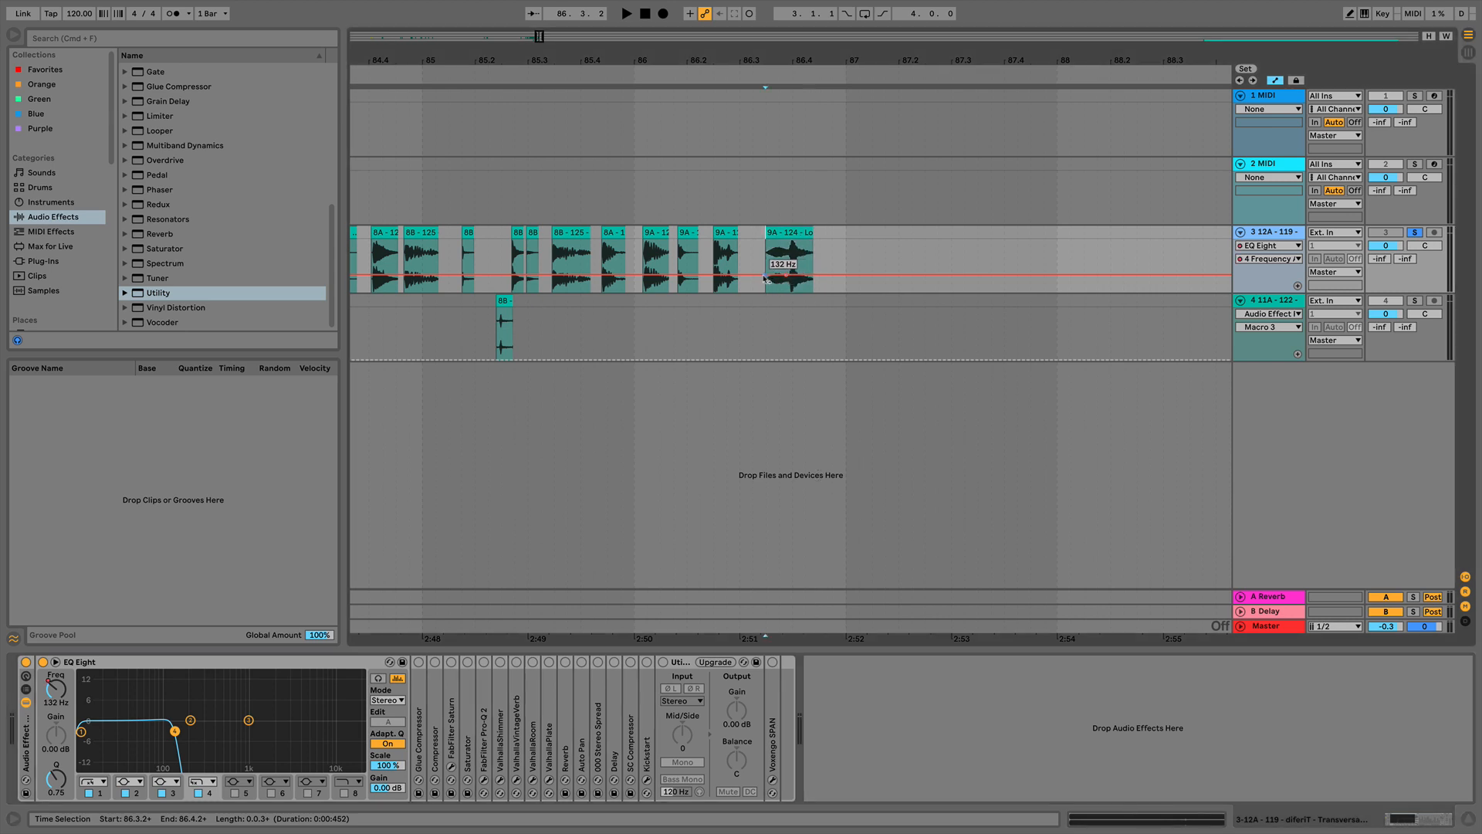
click(751, 276)
drag(765, 276, 765, 240)
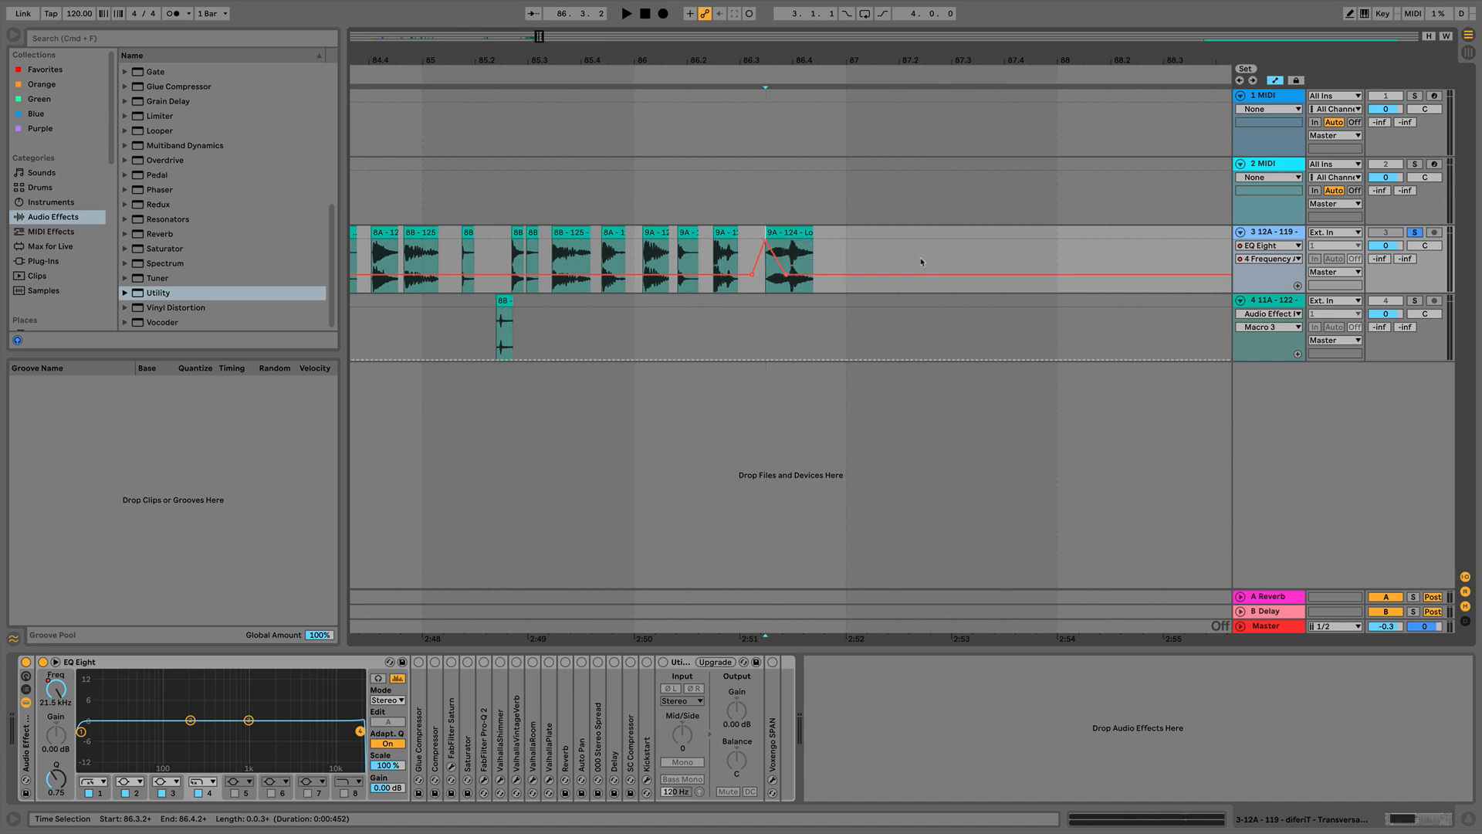
- Play the last clip several times to check how the filter sweep sounds
click(797, 234)
key(space)
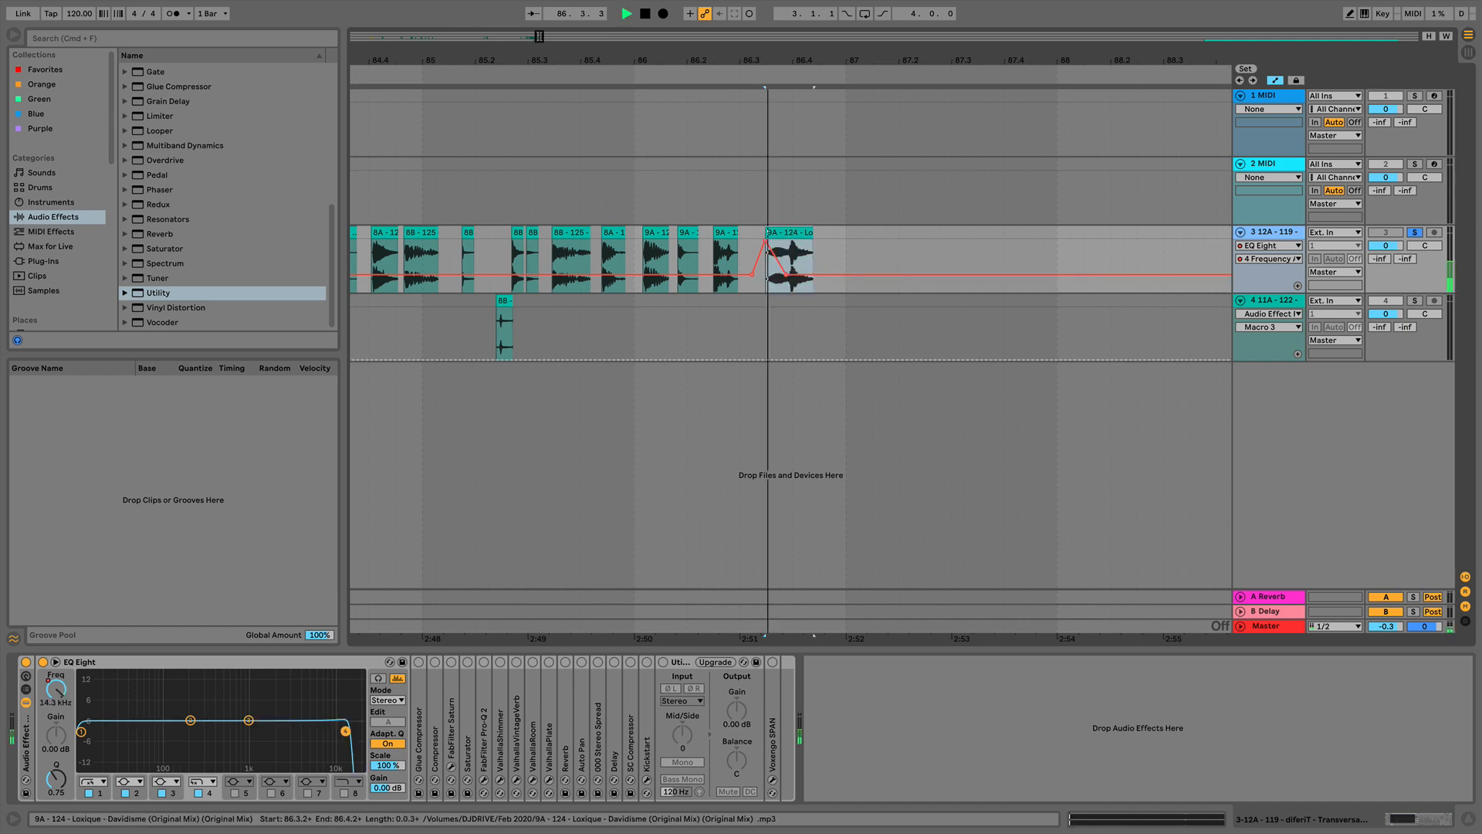
key(space)
key(space)
key(space)
key(space)
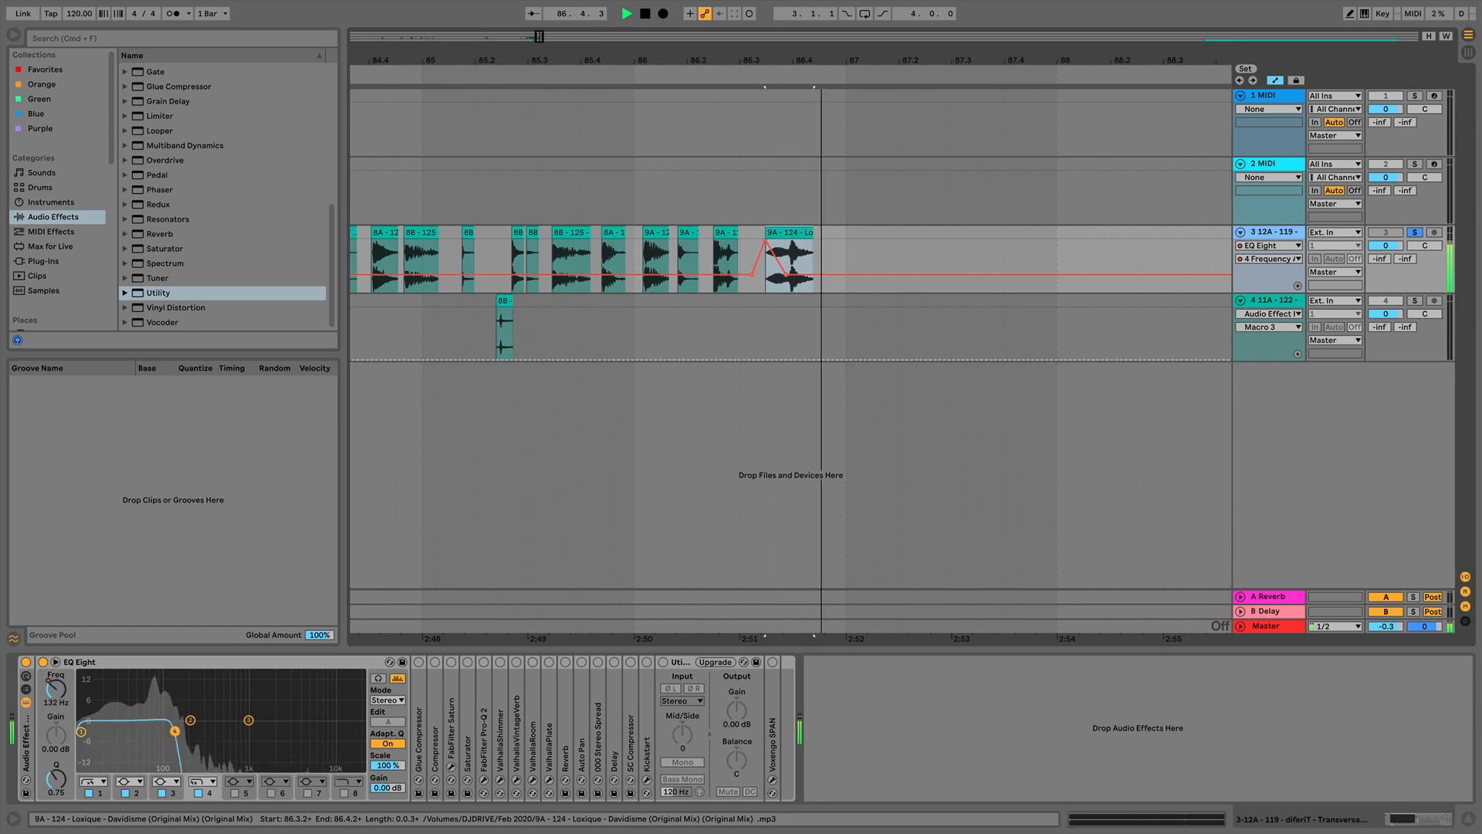
key(space)
key(space)
key(space)
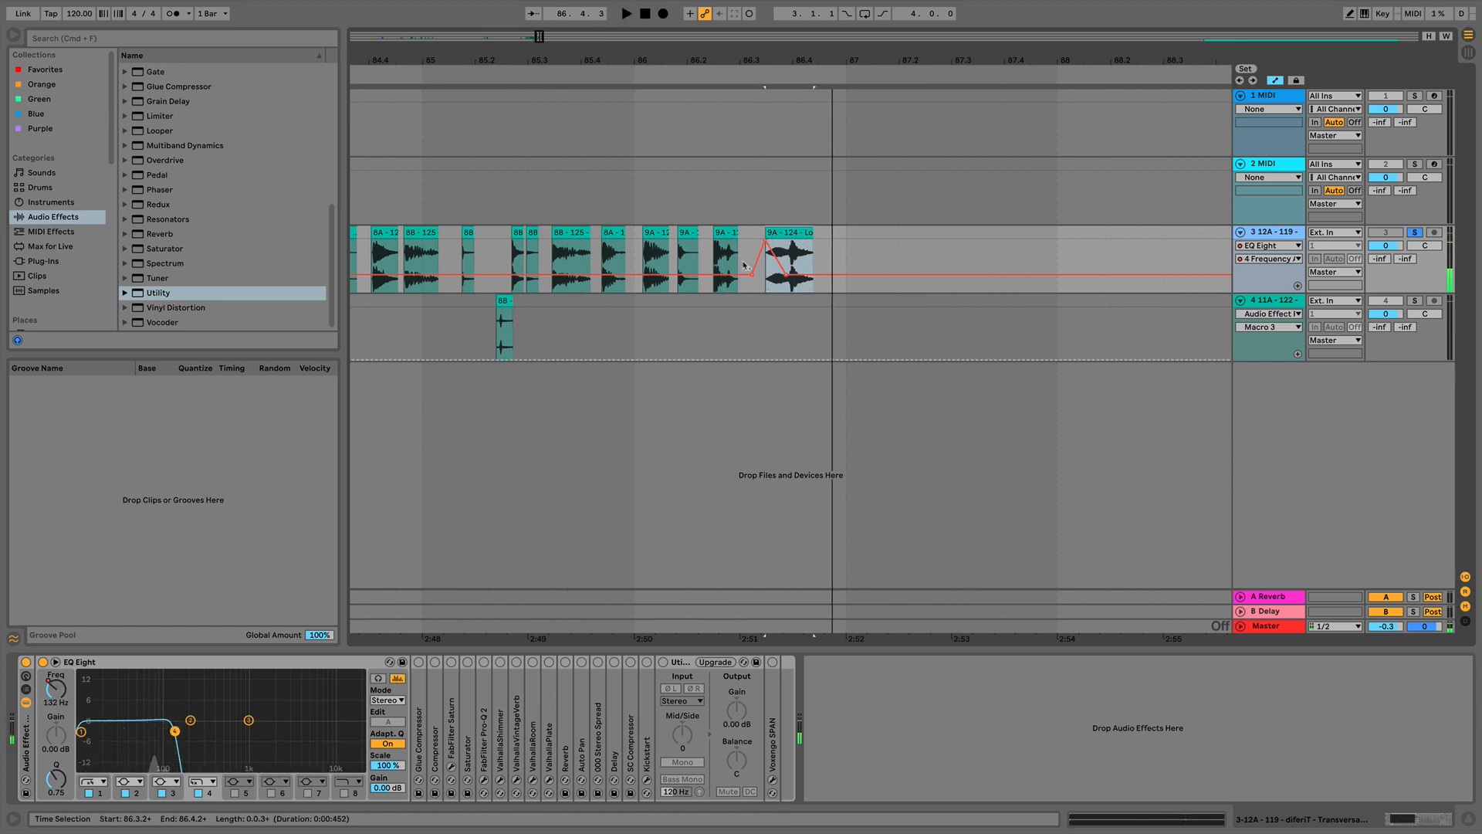
- Lower the frequency automation peak at the last clip's start to about 2.43 kHz and audition the clip
drag(763, 244, 769, 240)
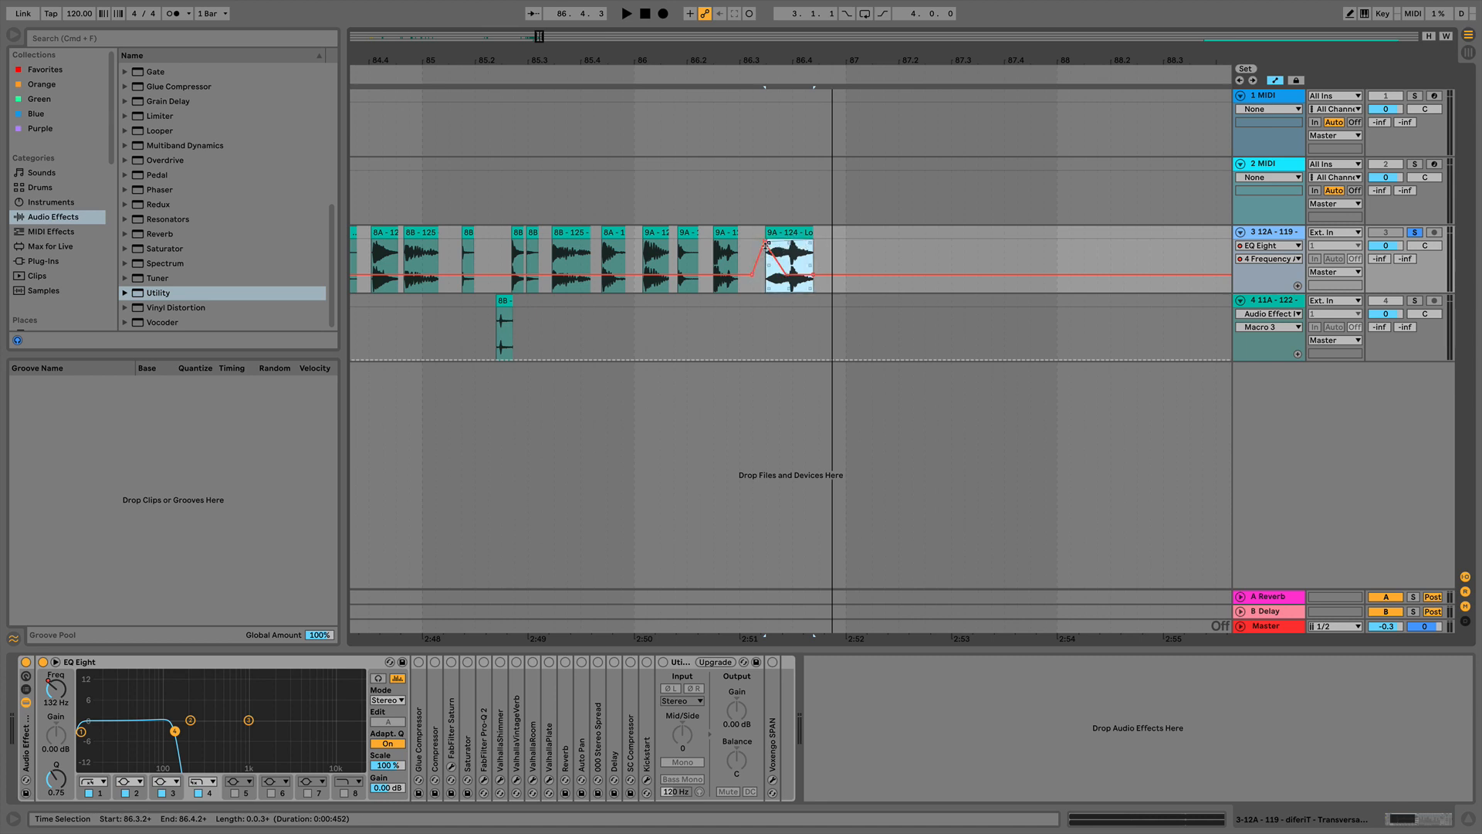
click(895, 245)
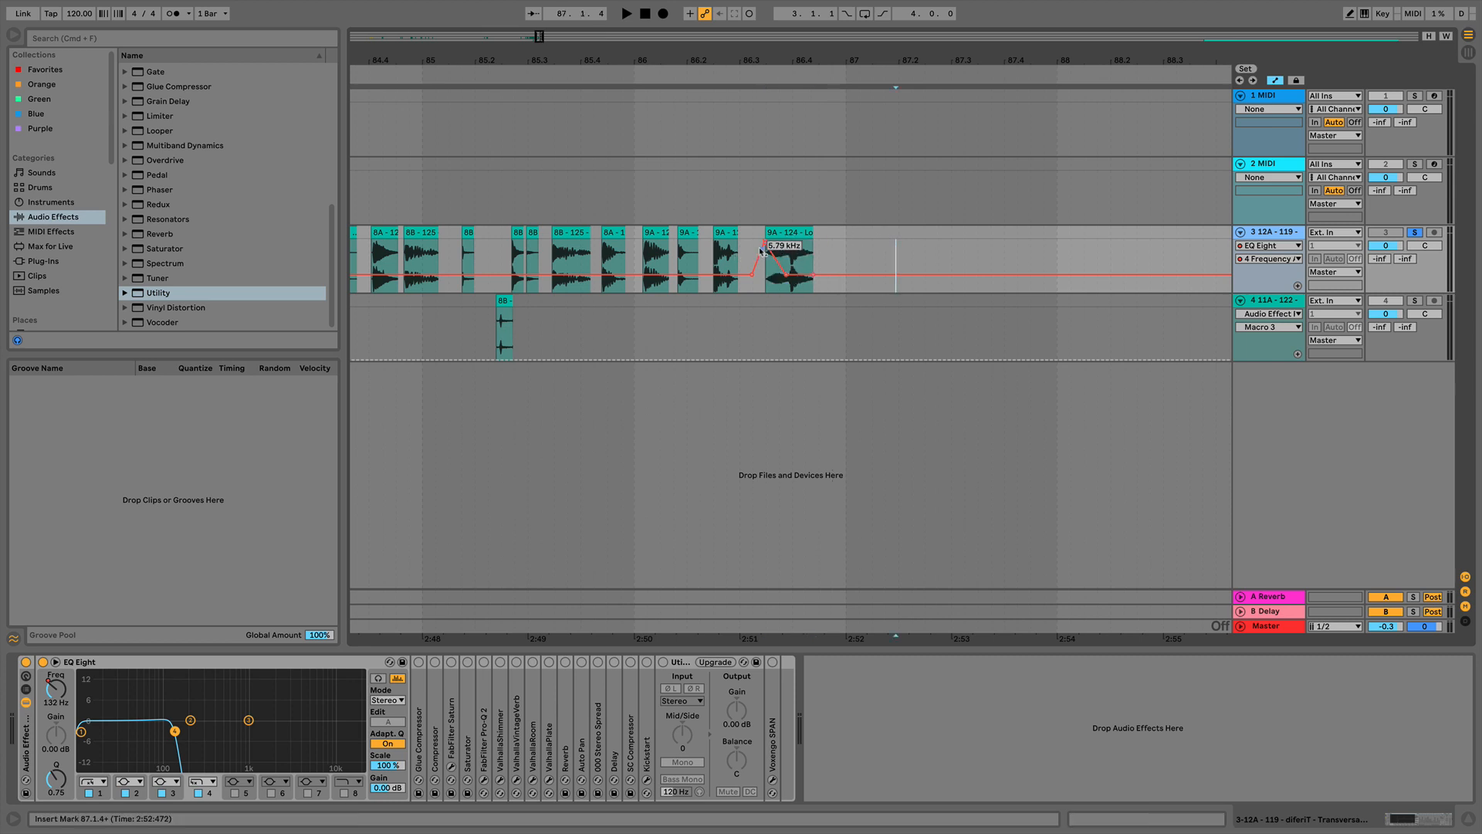
drag(766, 244, 768, 247)
key(space)
click(767, 249)
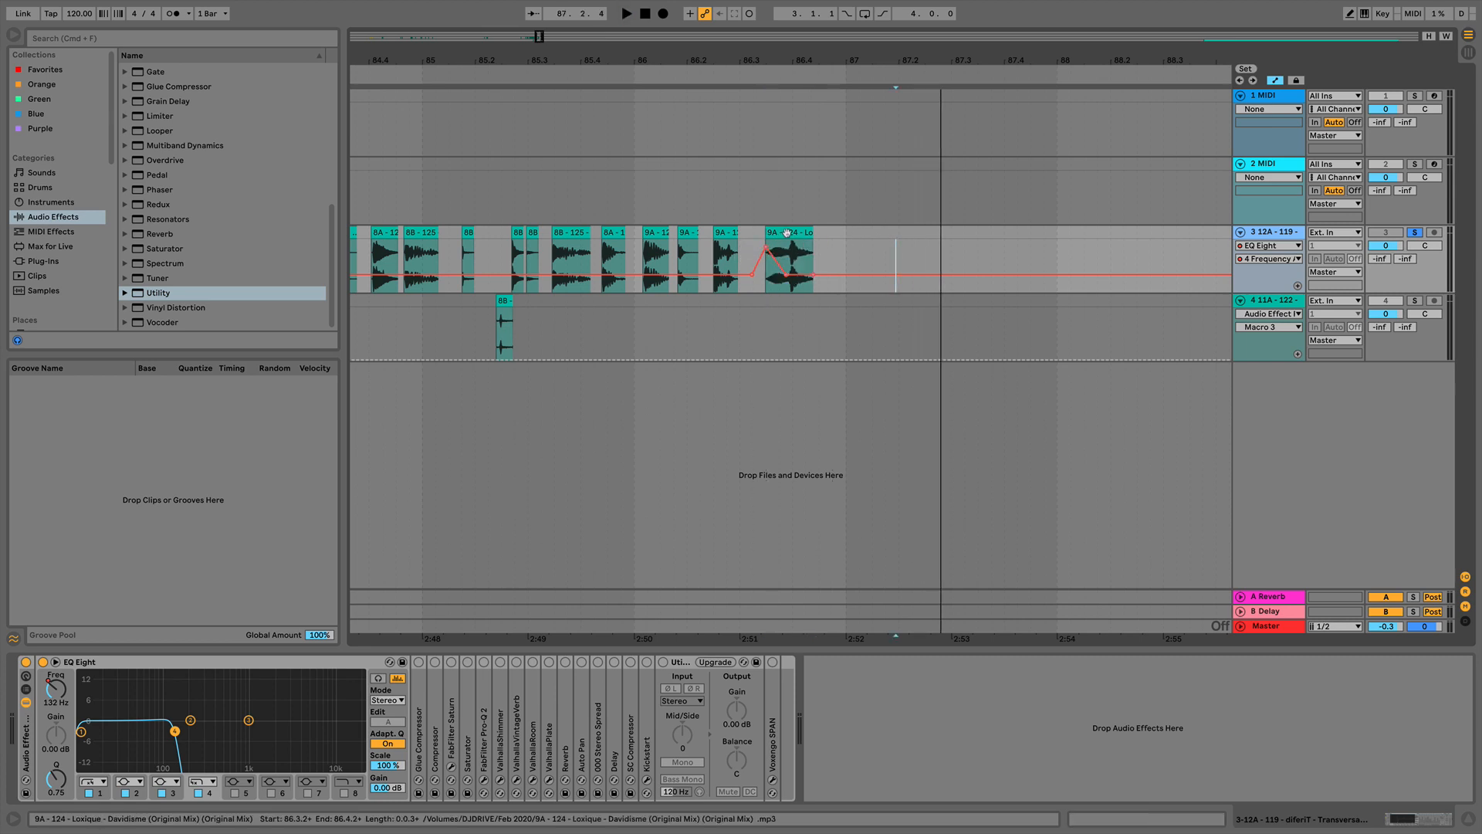
key(space)
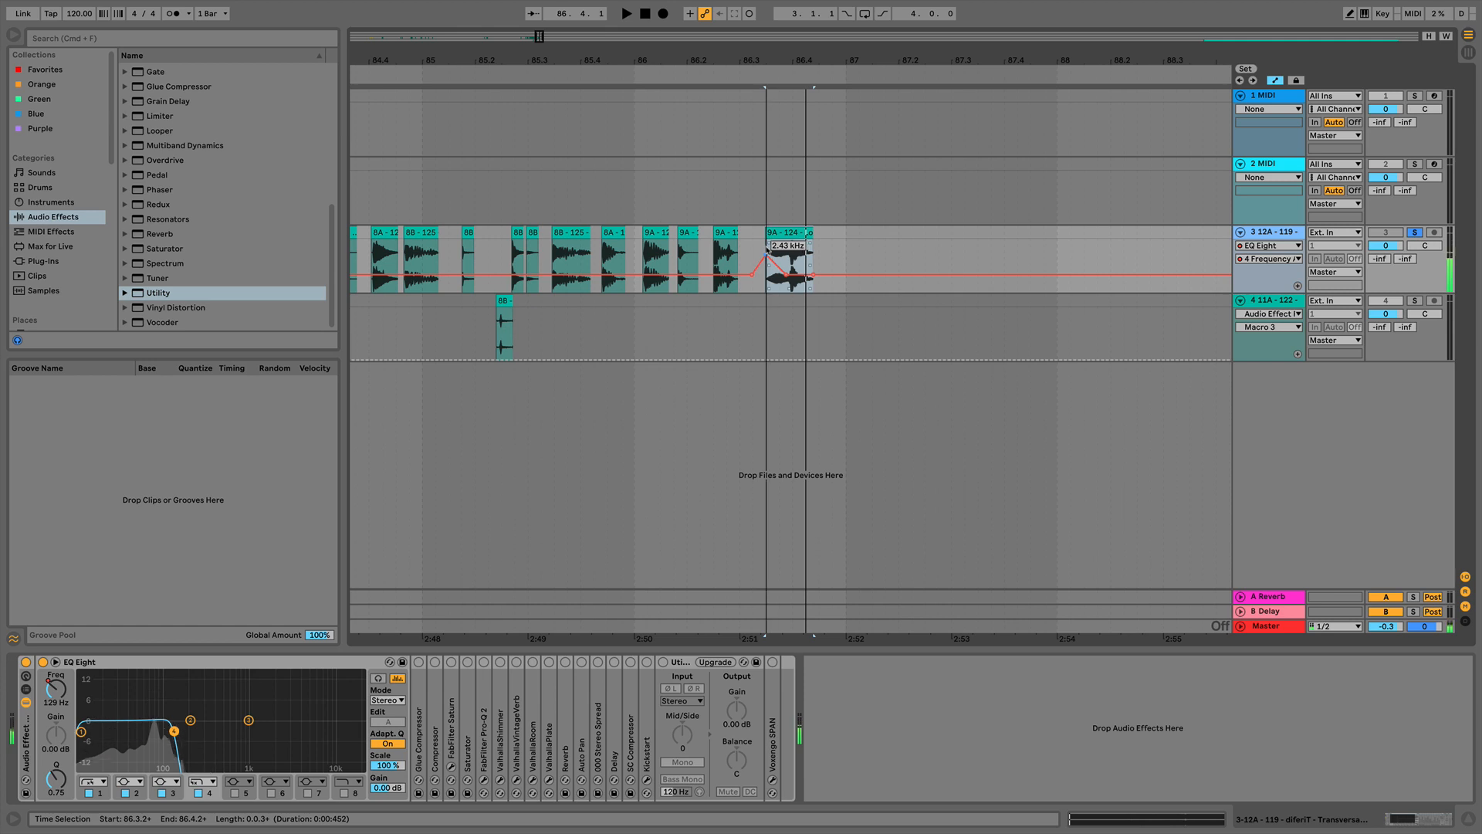
key(space)
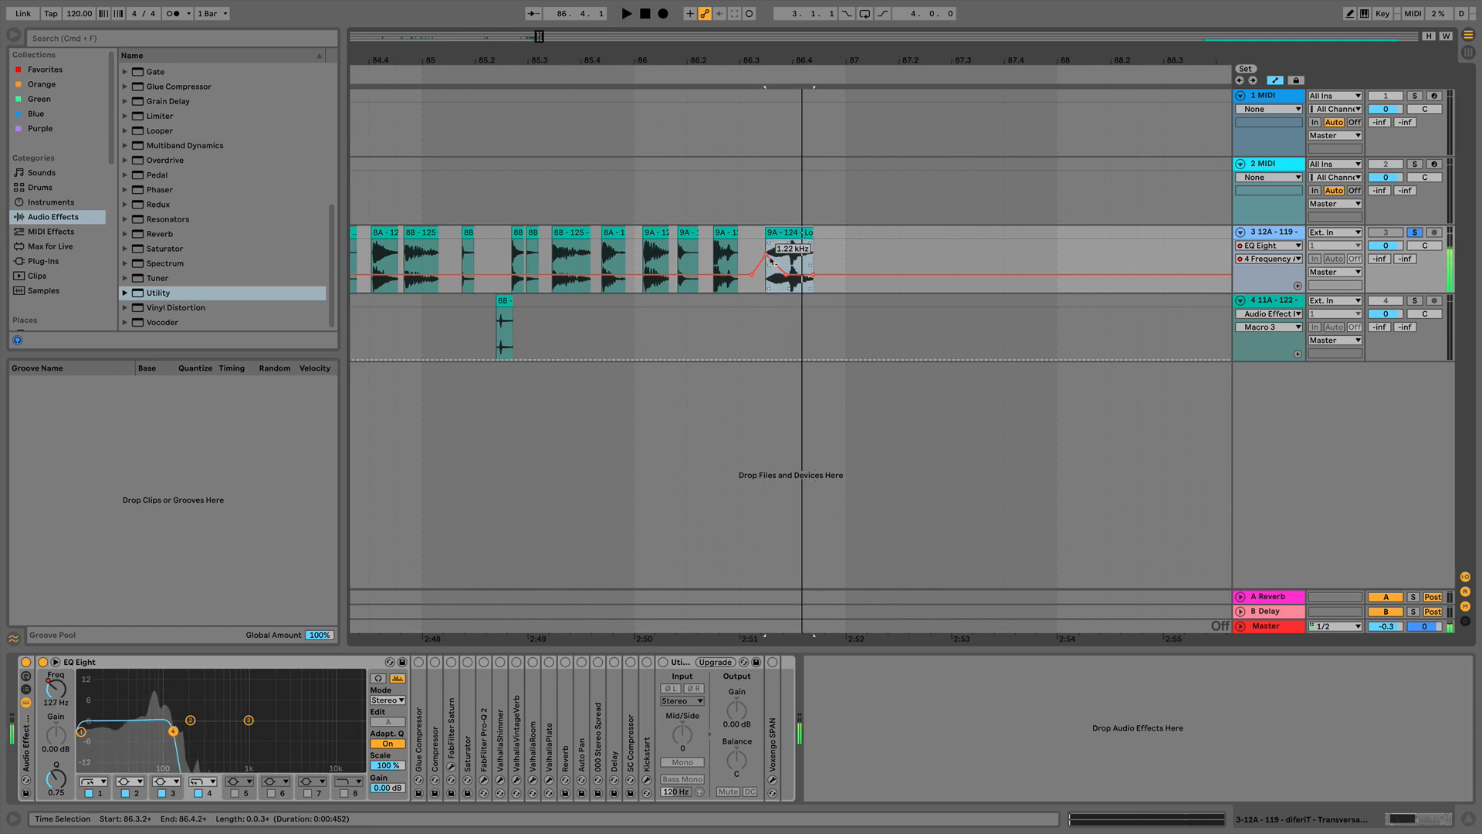
- Raise the frequency automation peak at the last clip's start slightly and play the clip back
drag(766, 60, 768, 89)
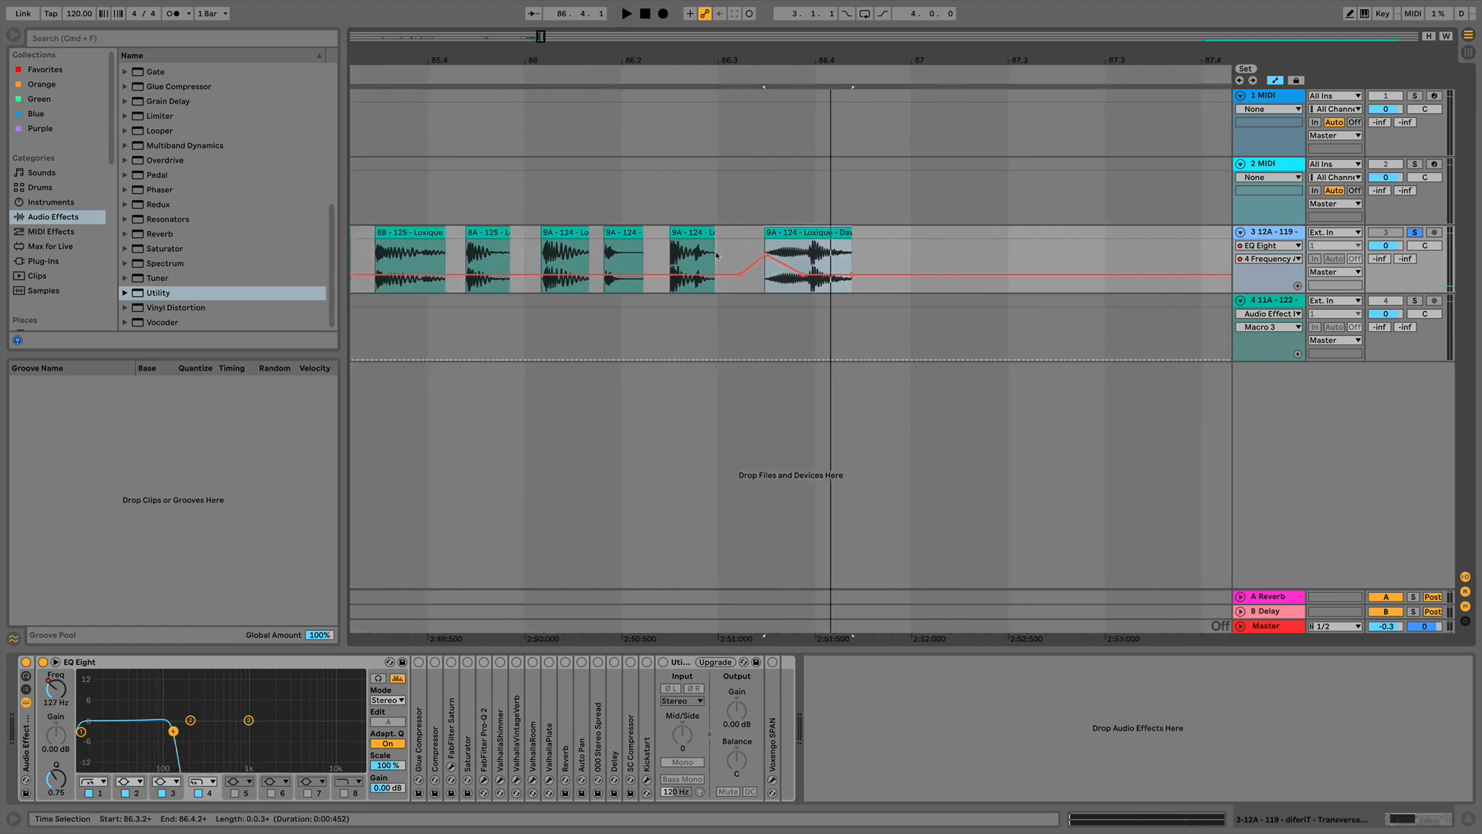
click(767, 257)
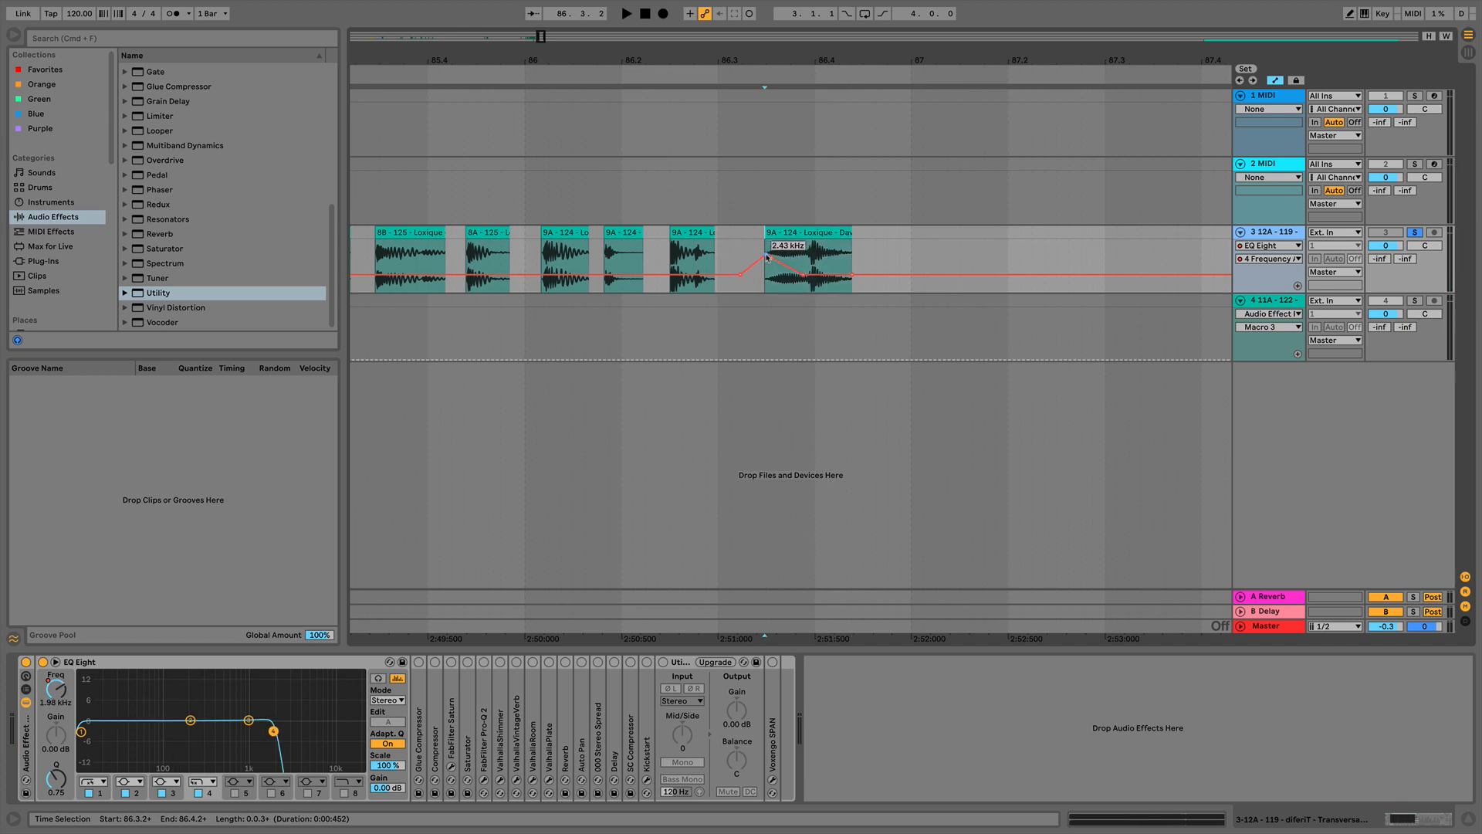
drag(768, 257, 767, 253)
key(space)
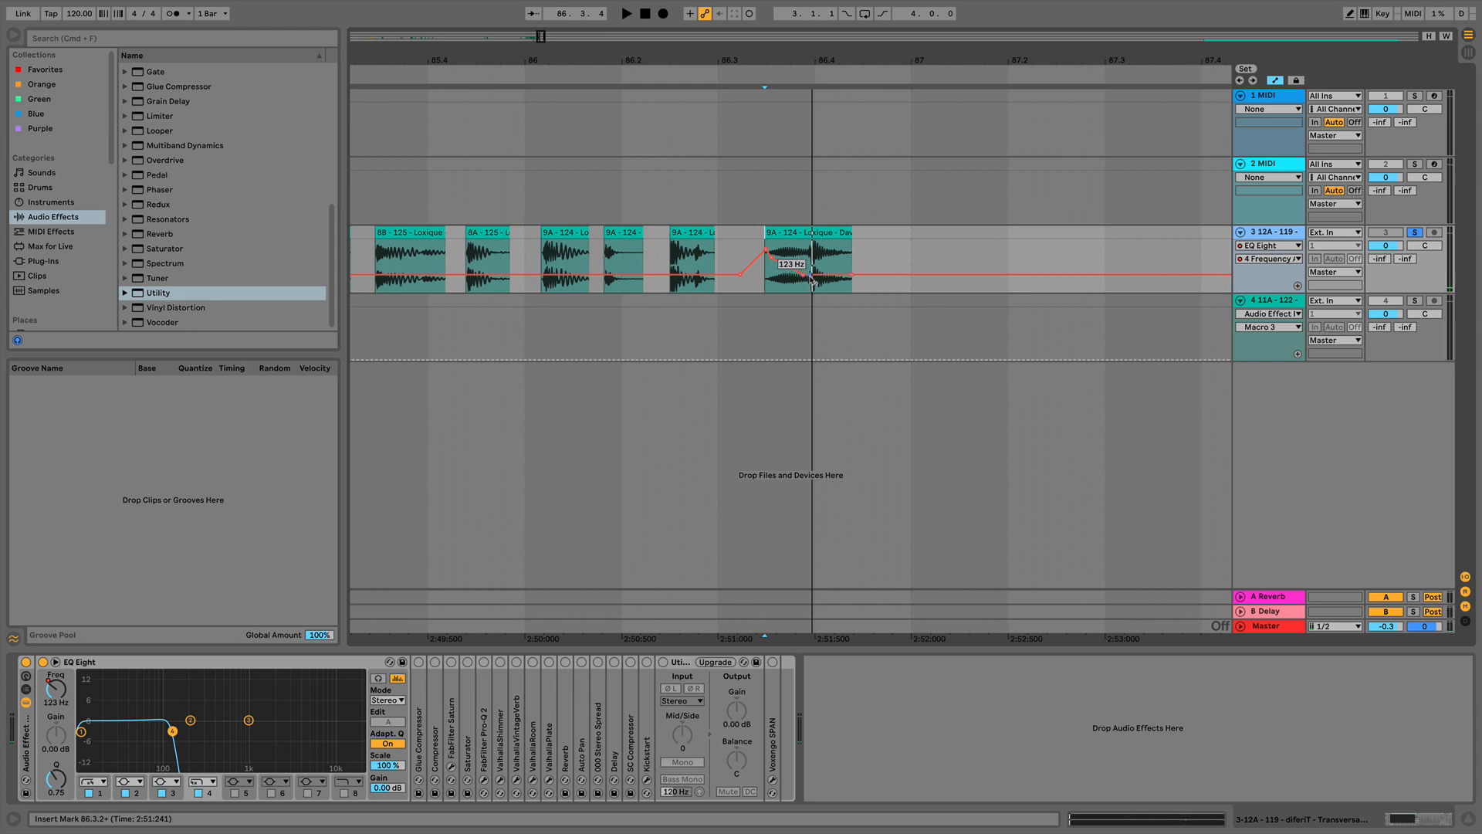
- Pull the frequency automation below its baseline at the transient midway through the last clip and audition the dip
drag(815, 274, 816, 279)
key(space)
key(space)
key(space)
key(space)
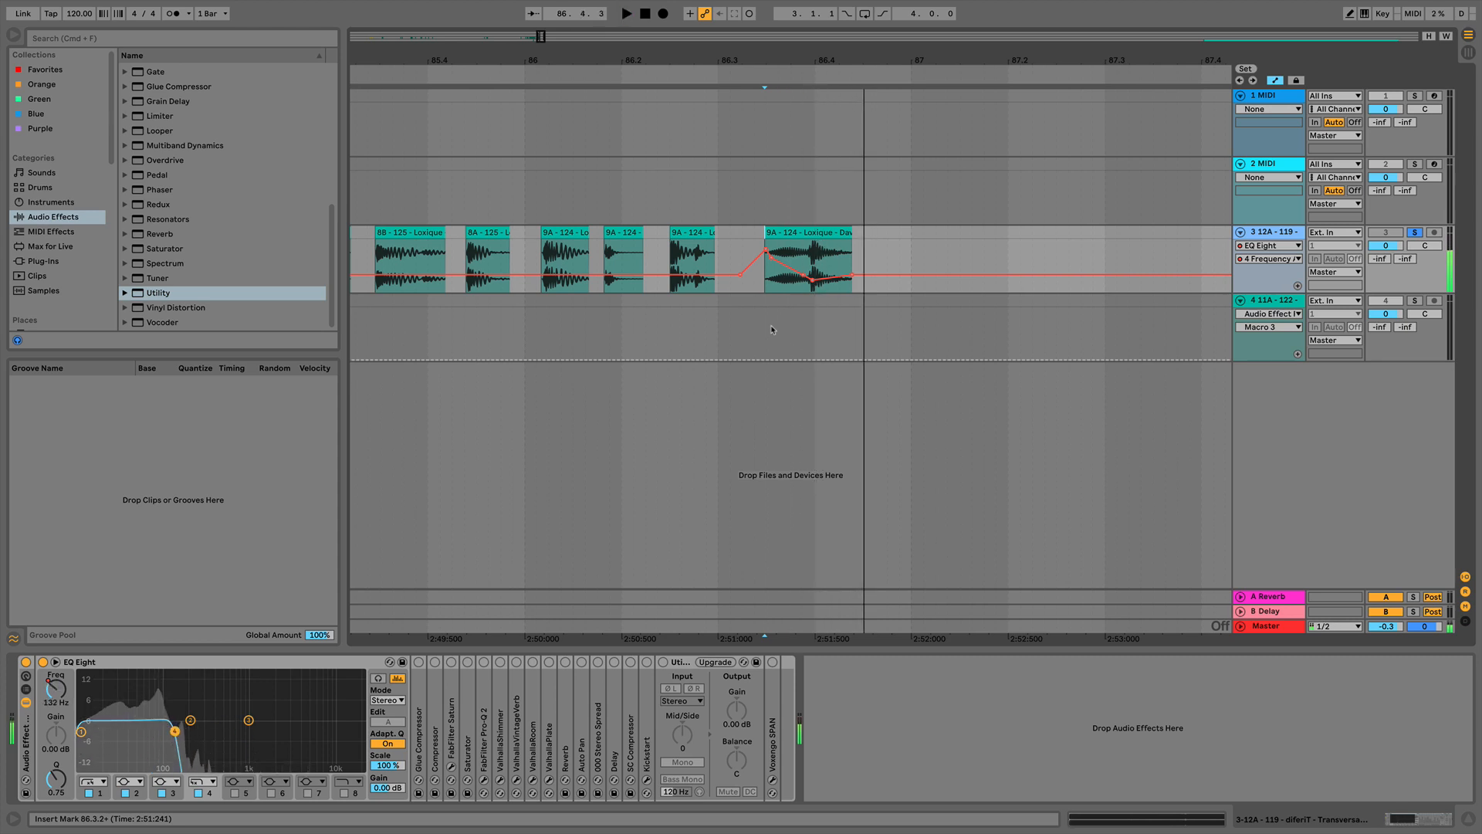
- Refine the dip in the frequency automation around the last clip's middle transient, replaying the clip between adjustments
key(space)
key(space)
key(space)
key(space)
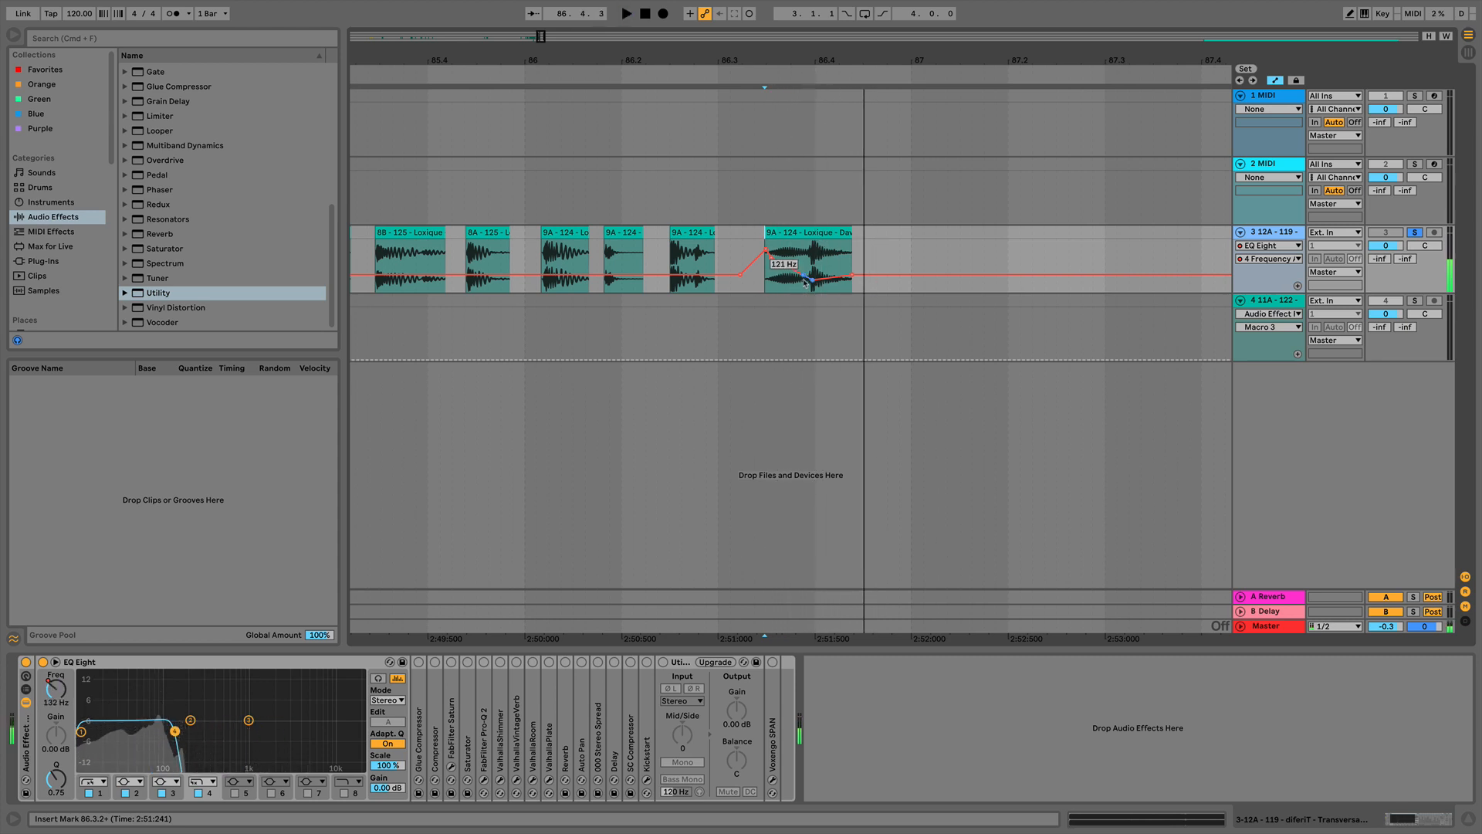
key(space)
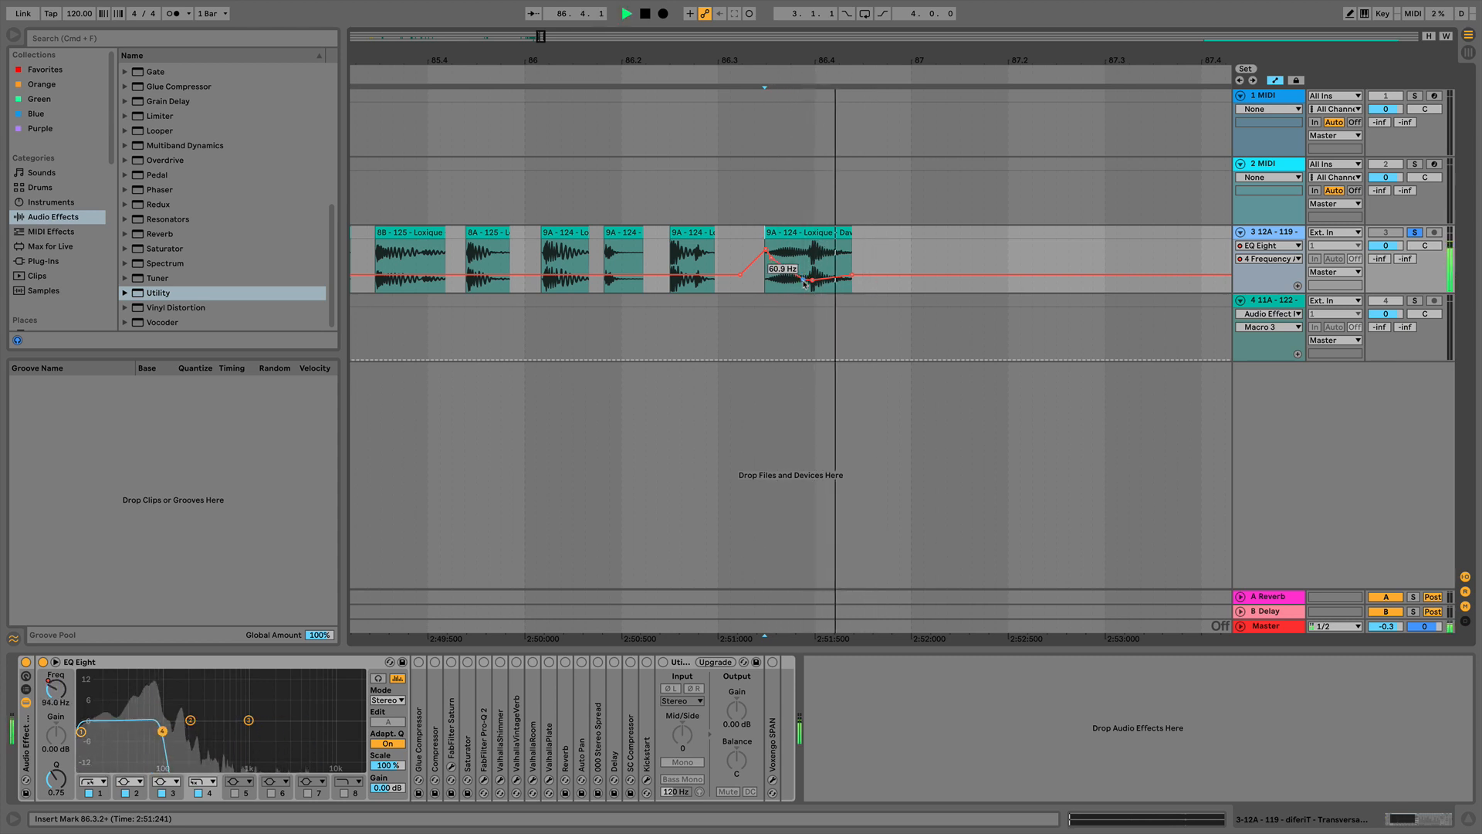
key(space)
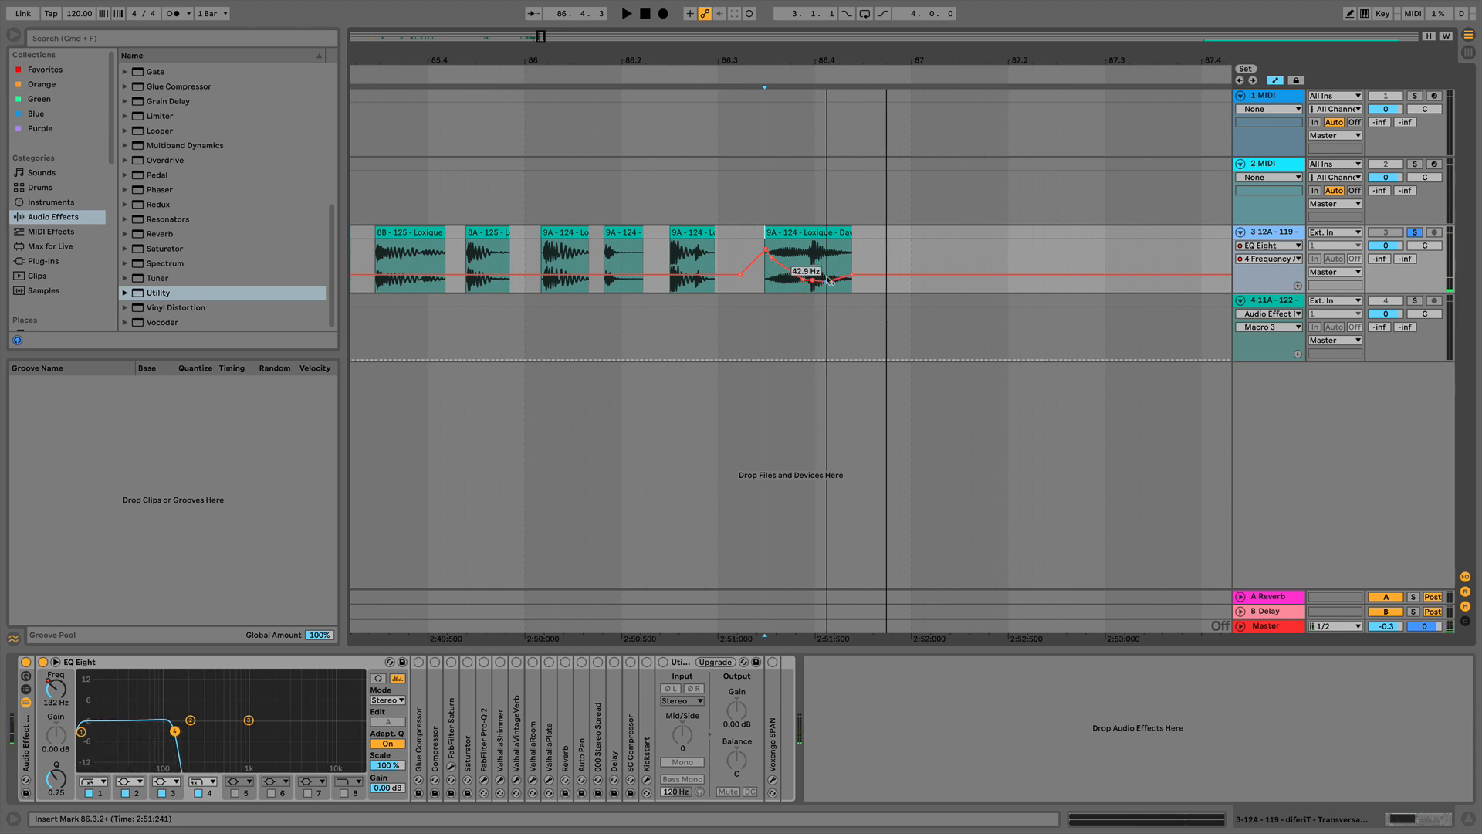
key(space)
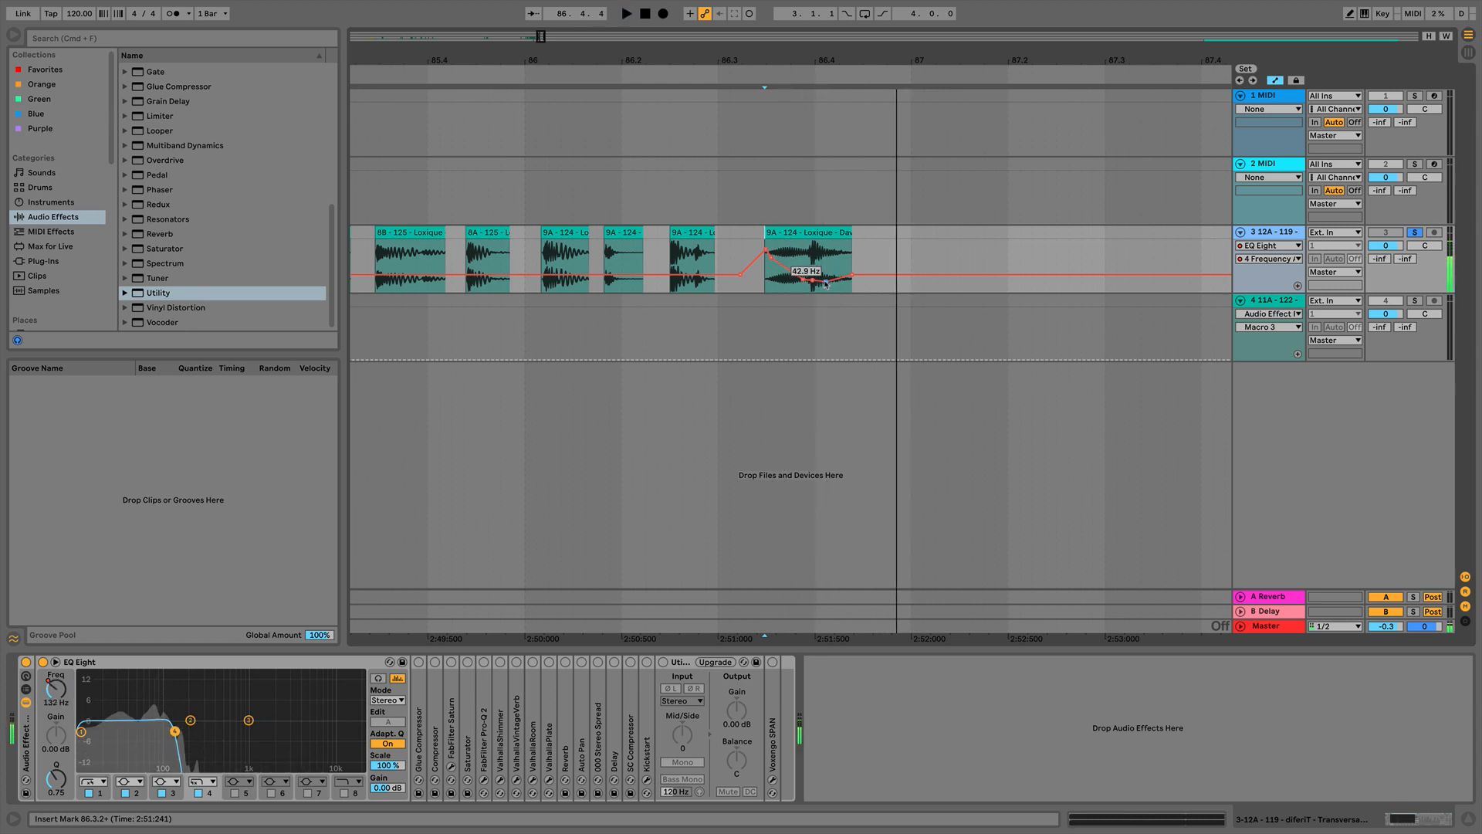
key(space)
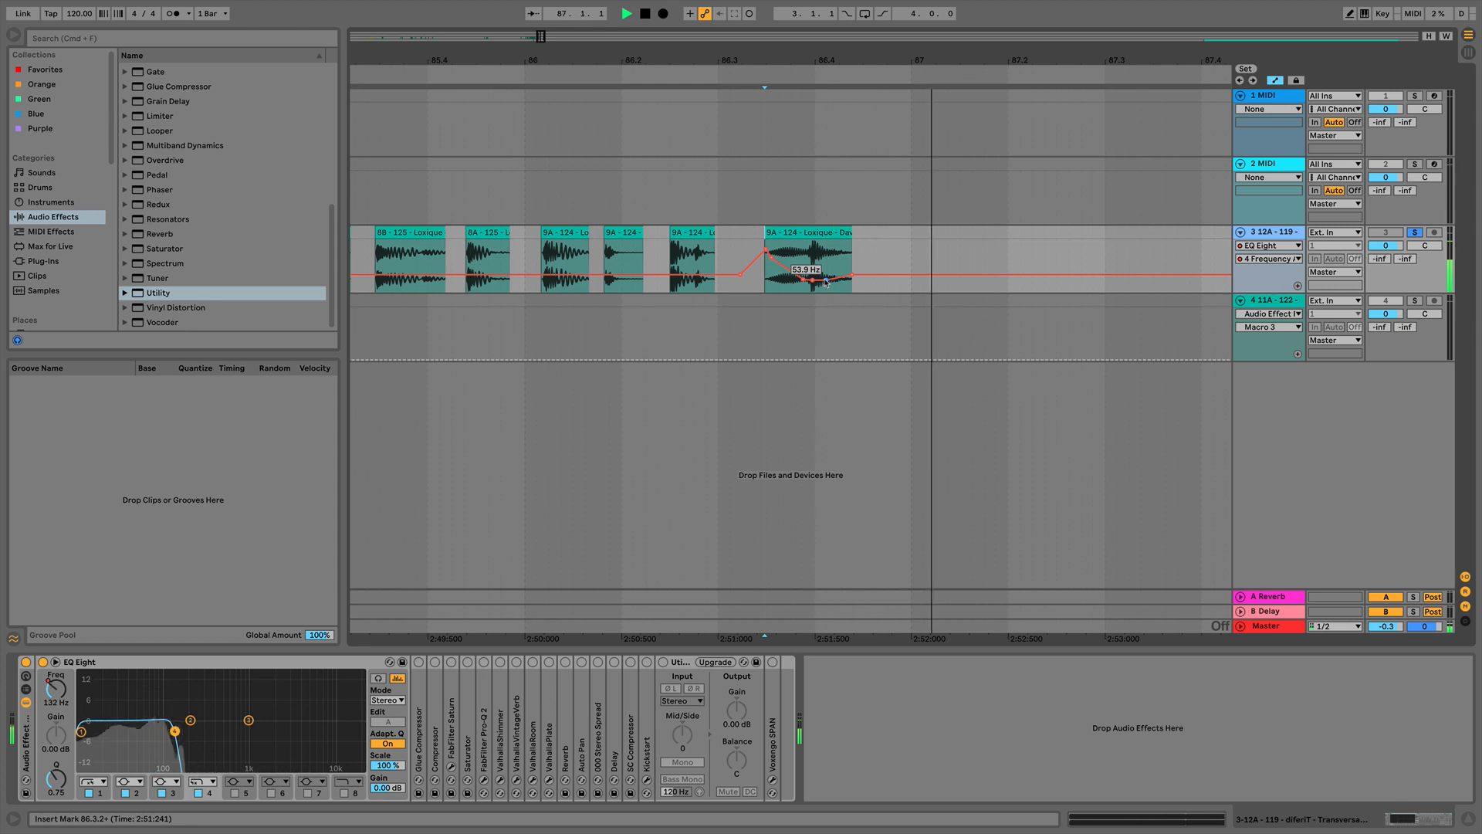
key(space)
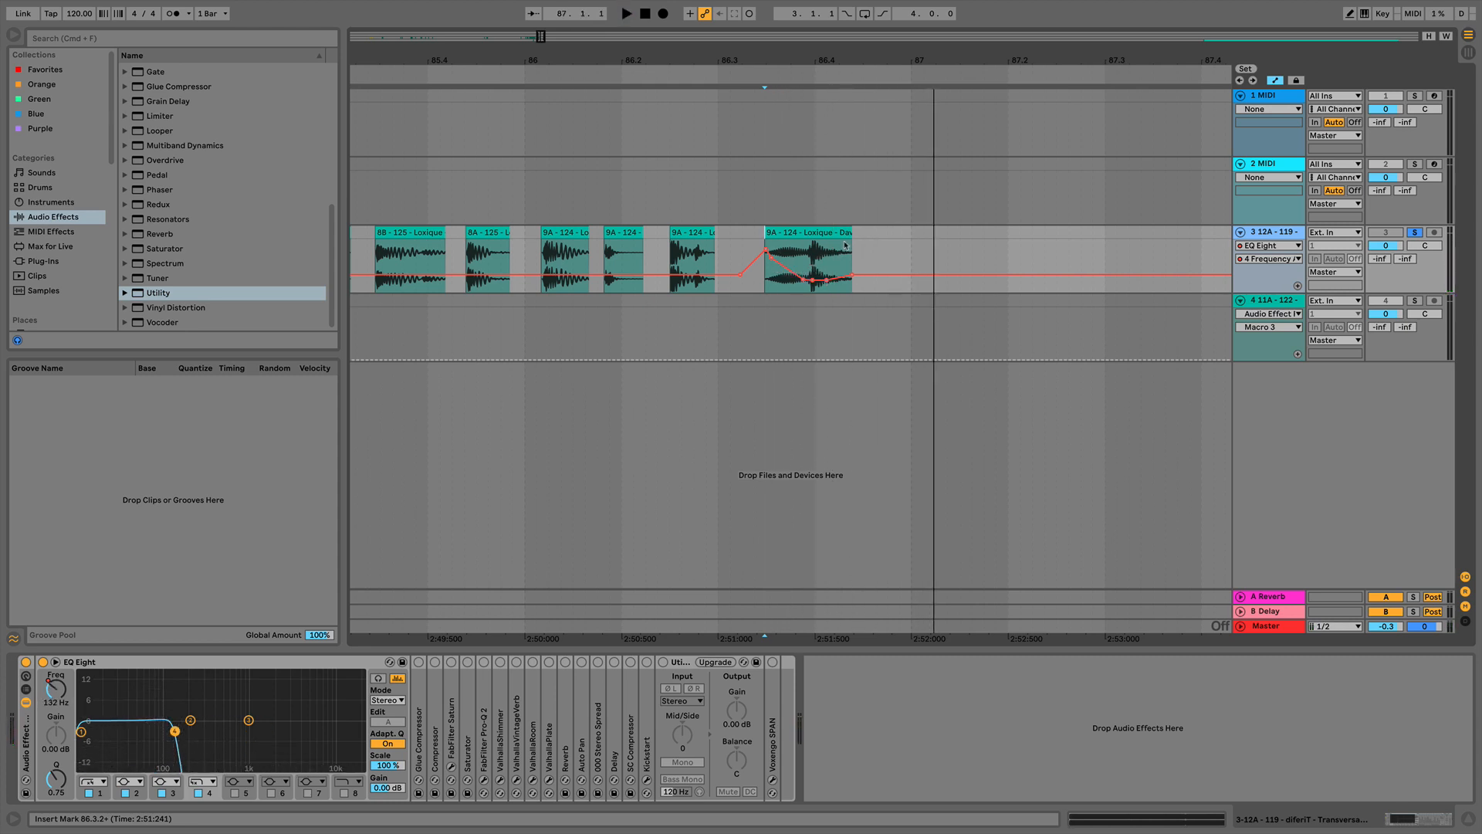
- Compare playback of the last clip with EQ Eight bypassed and with it switched back on
click(42, 661)
key(space)
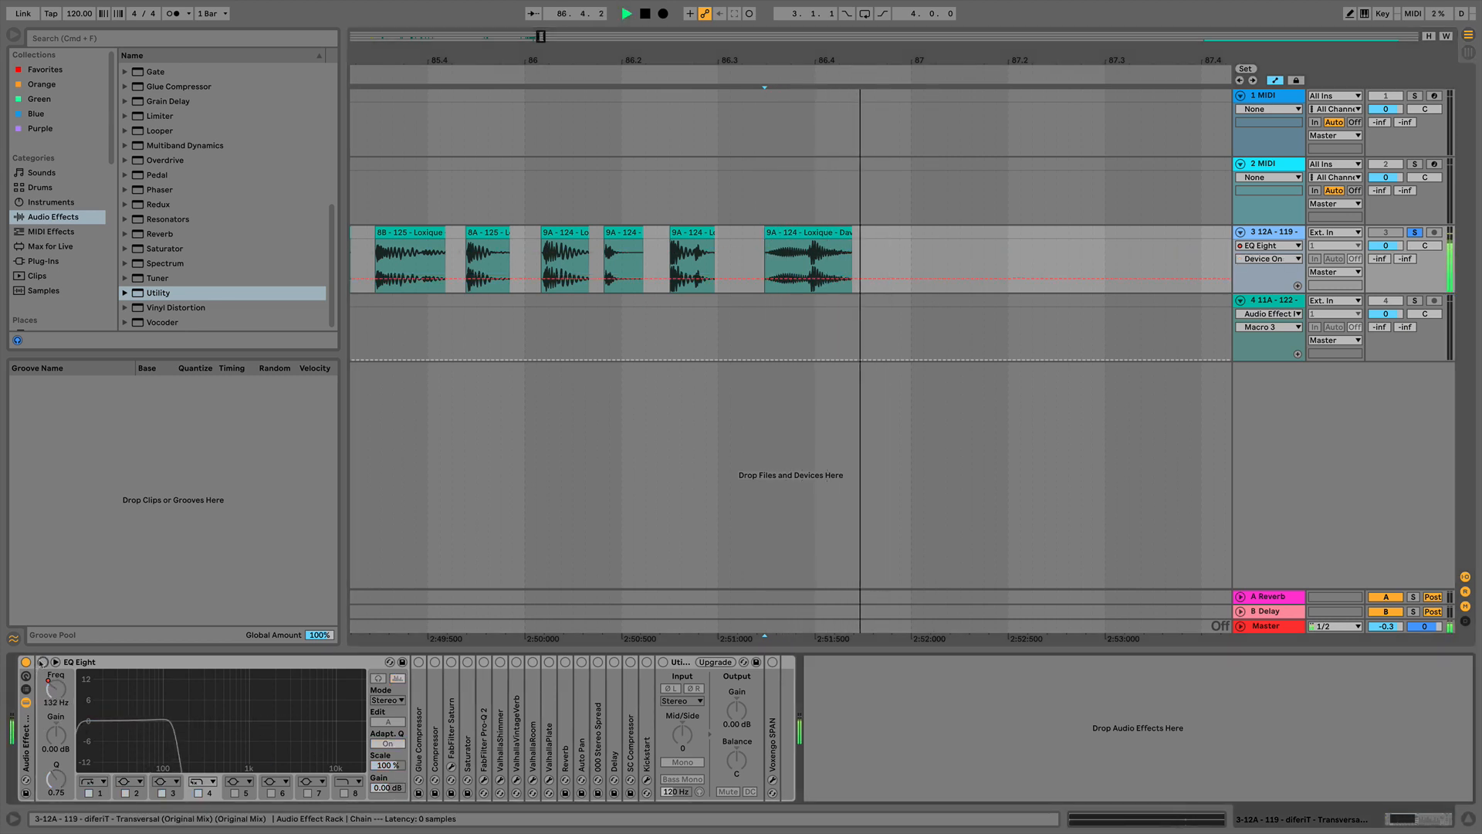
key(space)
click(43, 661)
key(space)
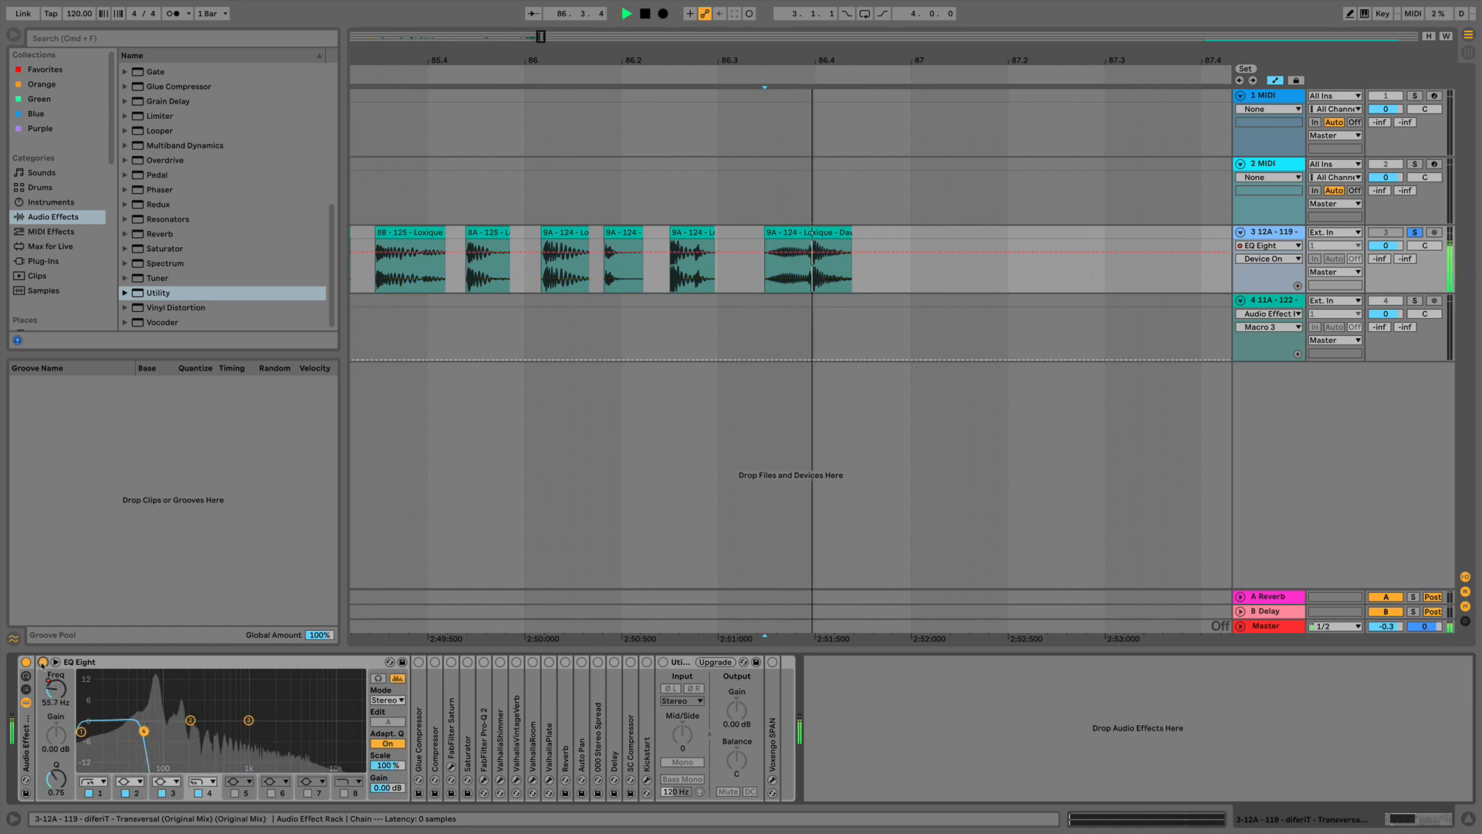
key(space)
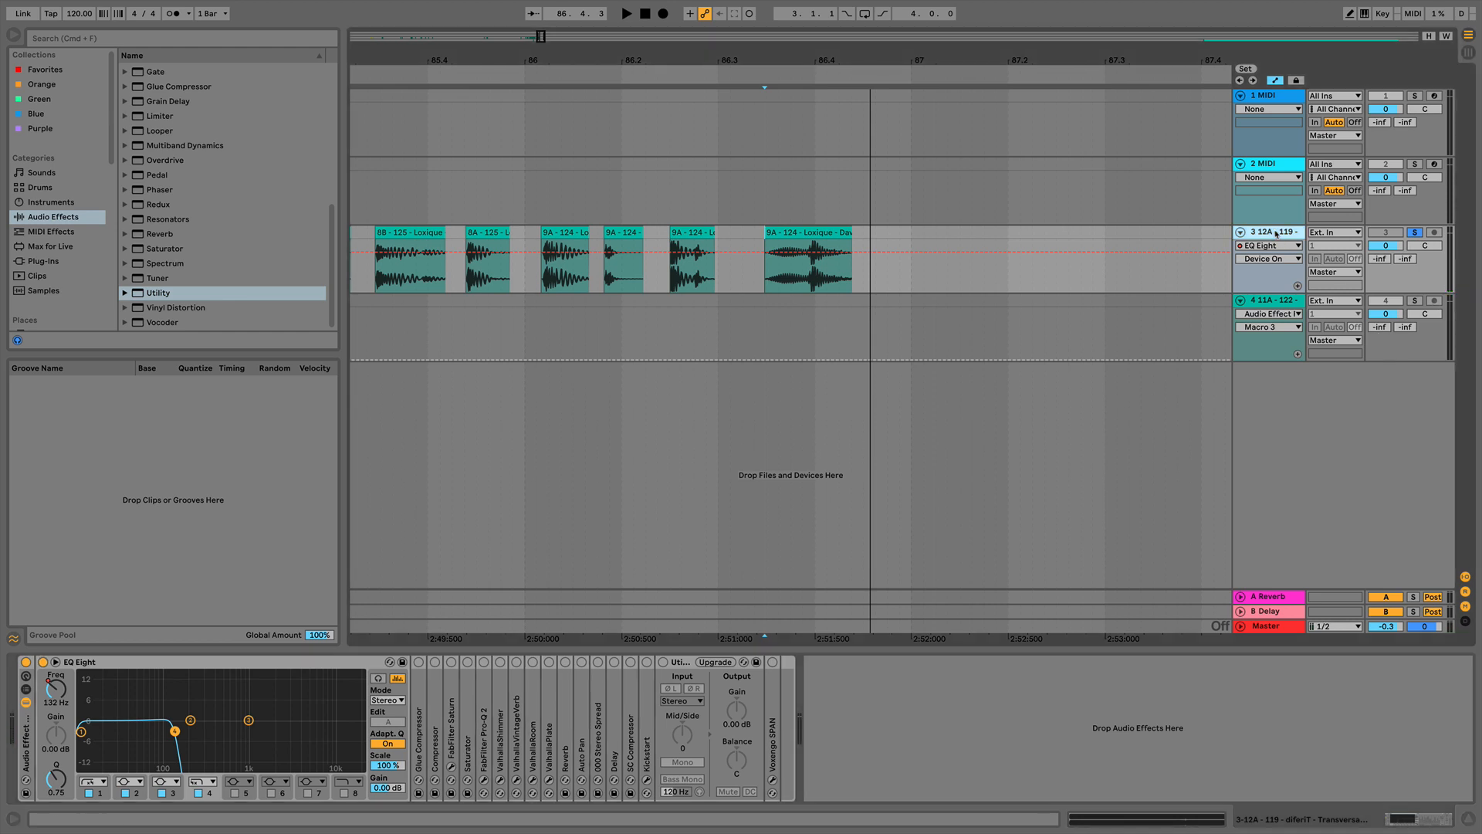
- Insert an audio track directly below track 3 and set its audio input to Resampling
click(1276, 306)
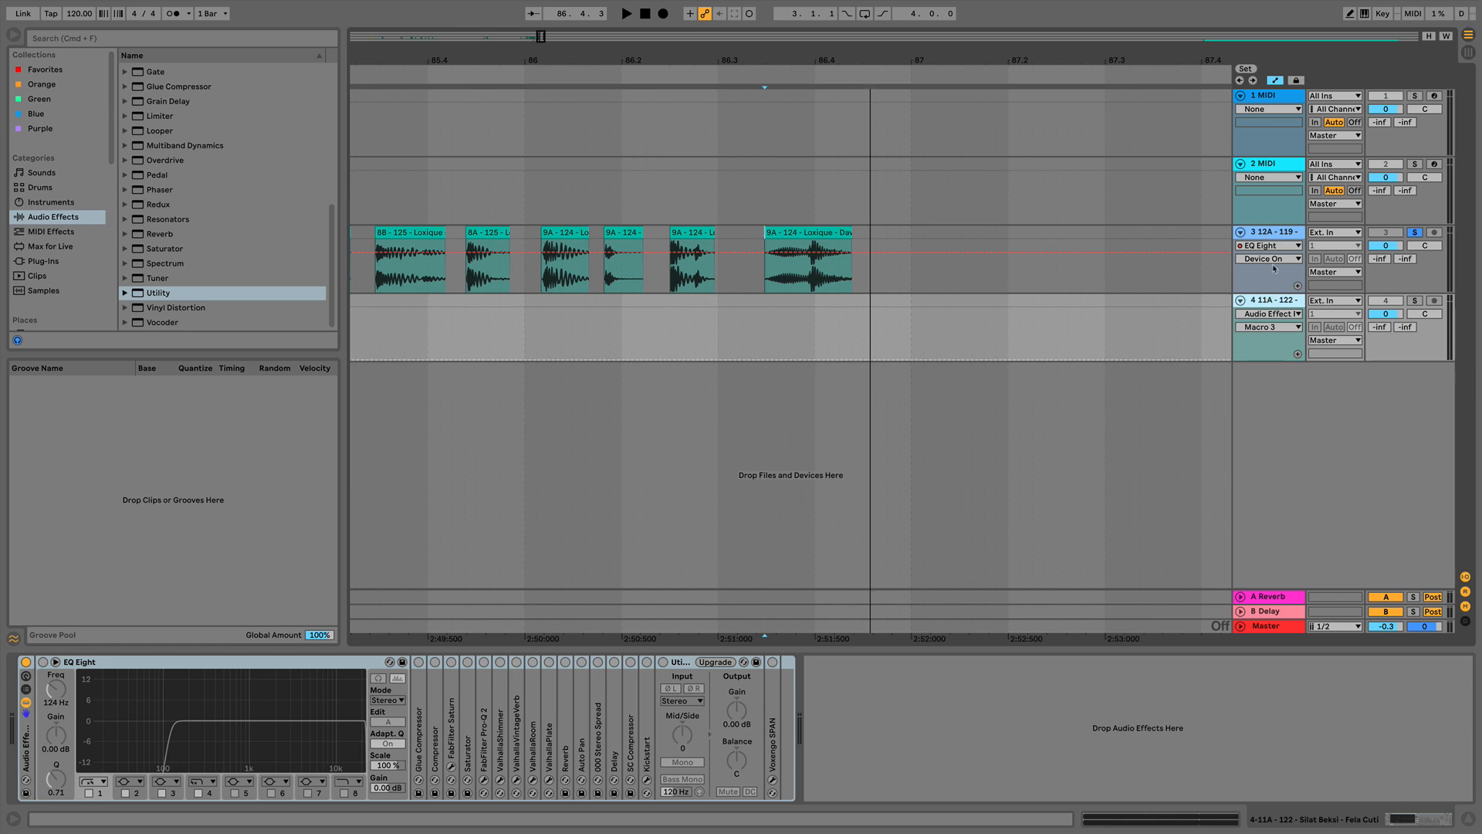
click(1274, 237)
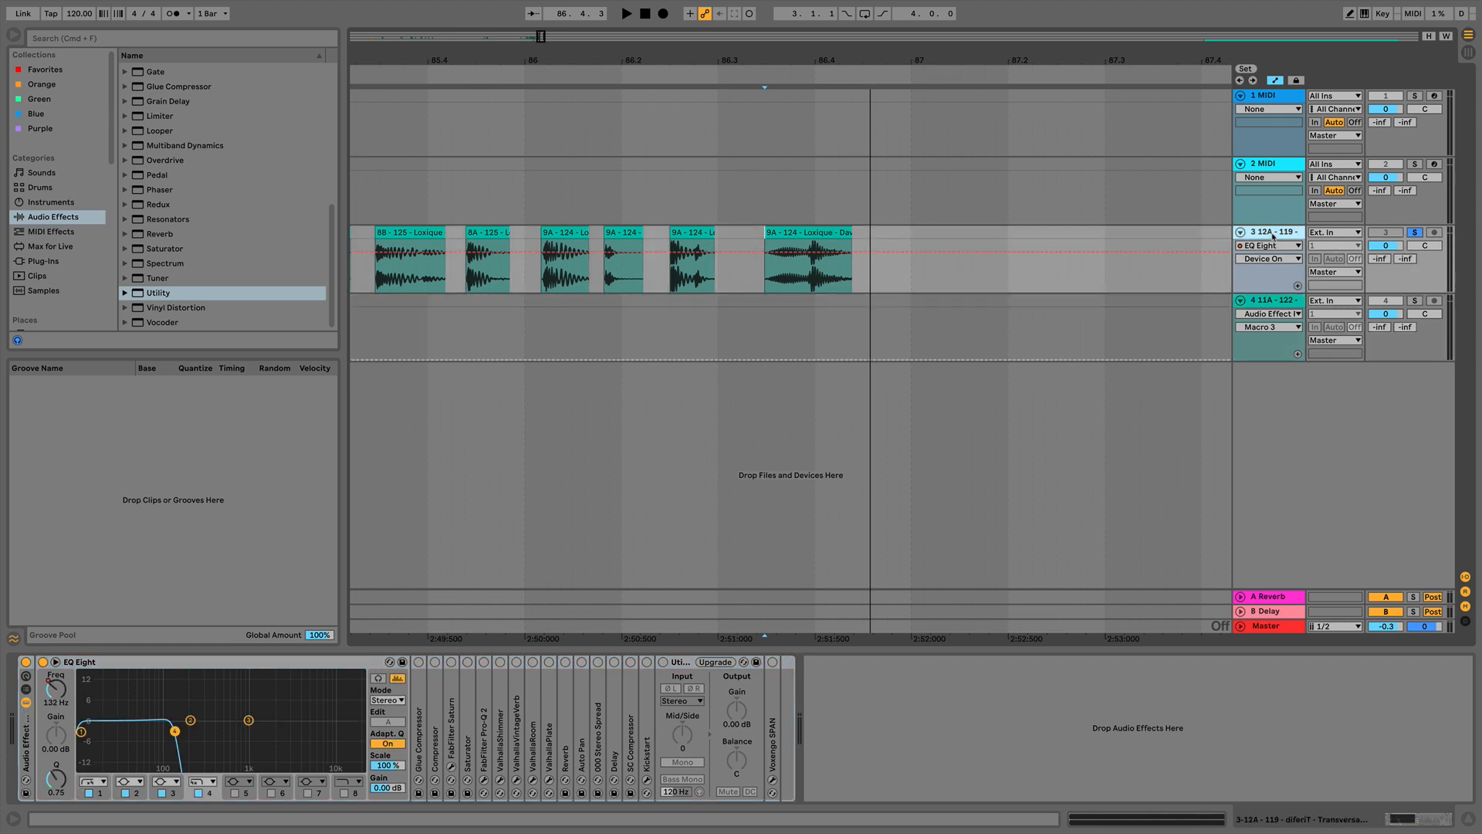
key(super+t)
click(1240, 300)
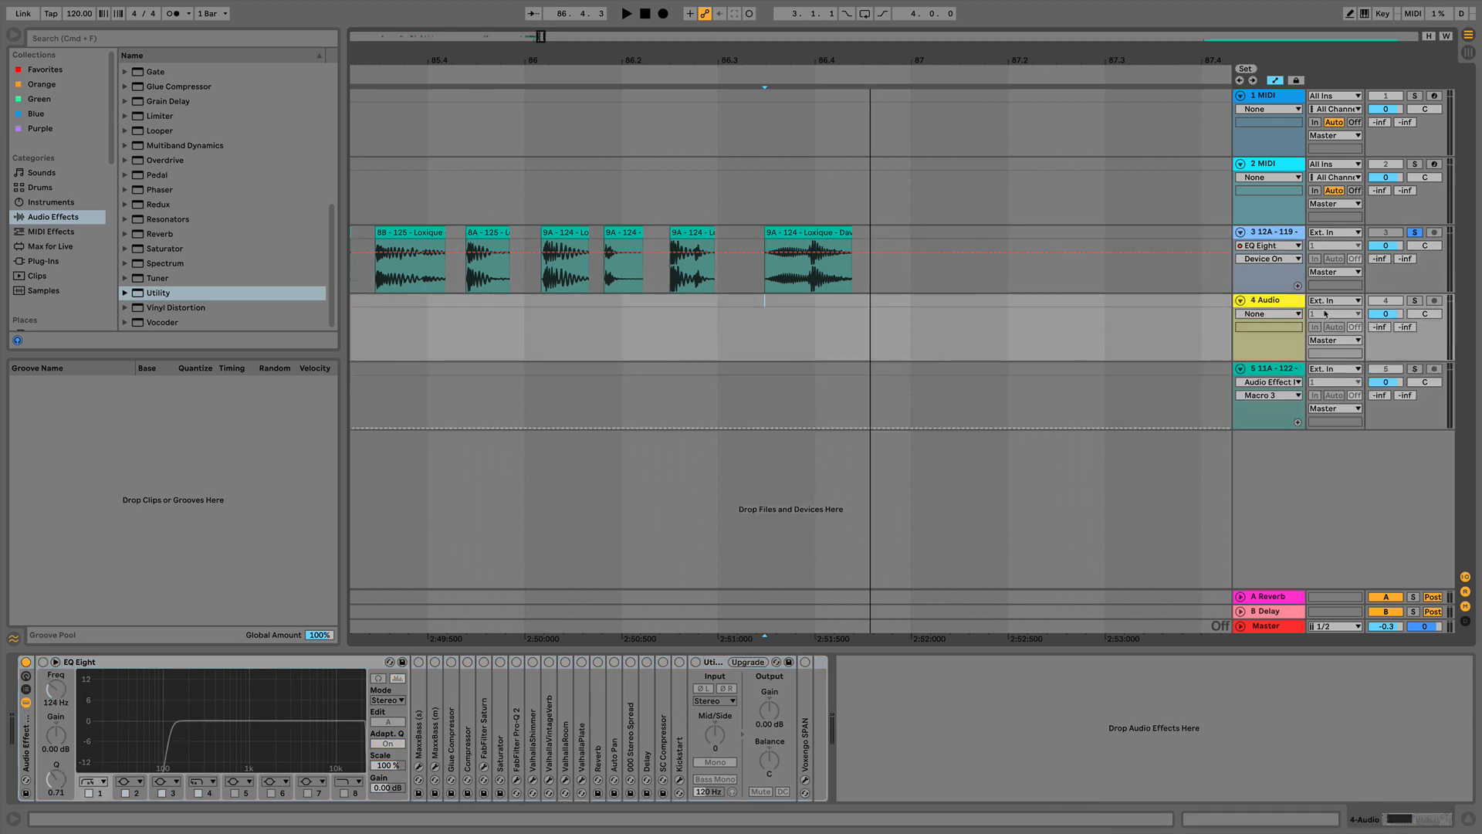
click(1333, 303)
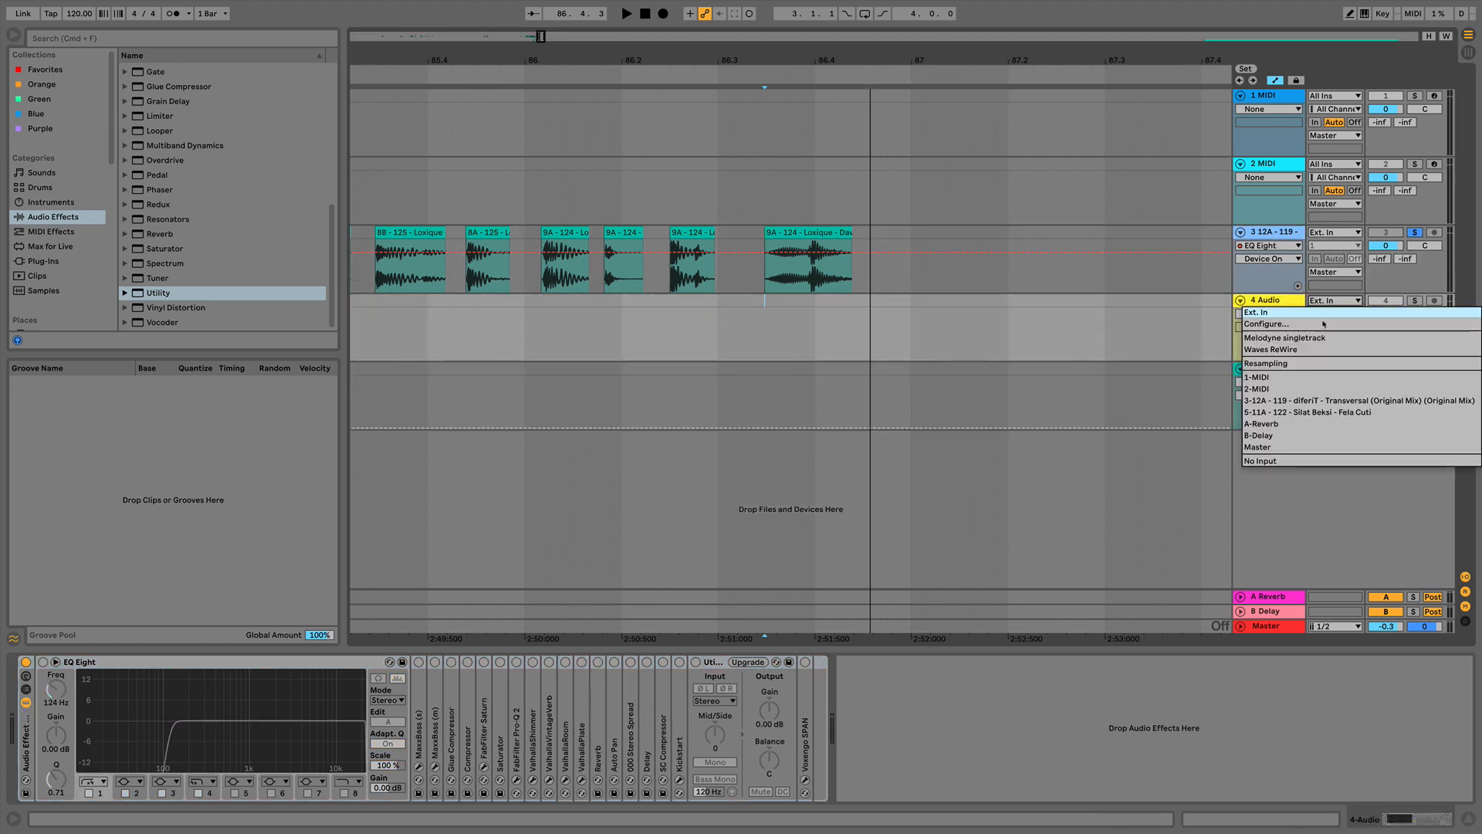
click(1294, 364)
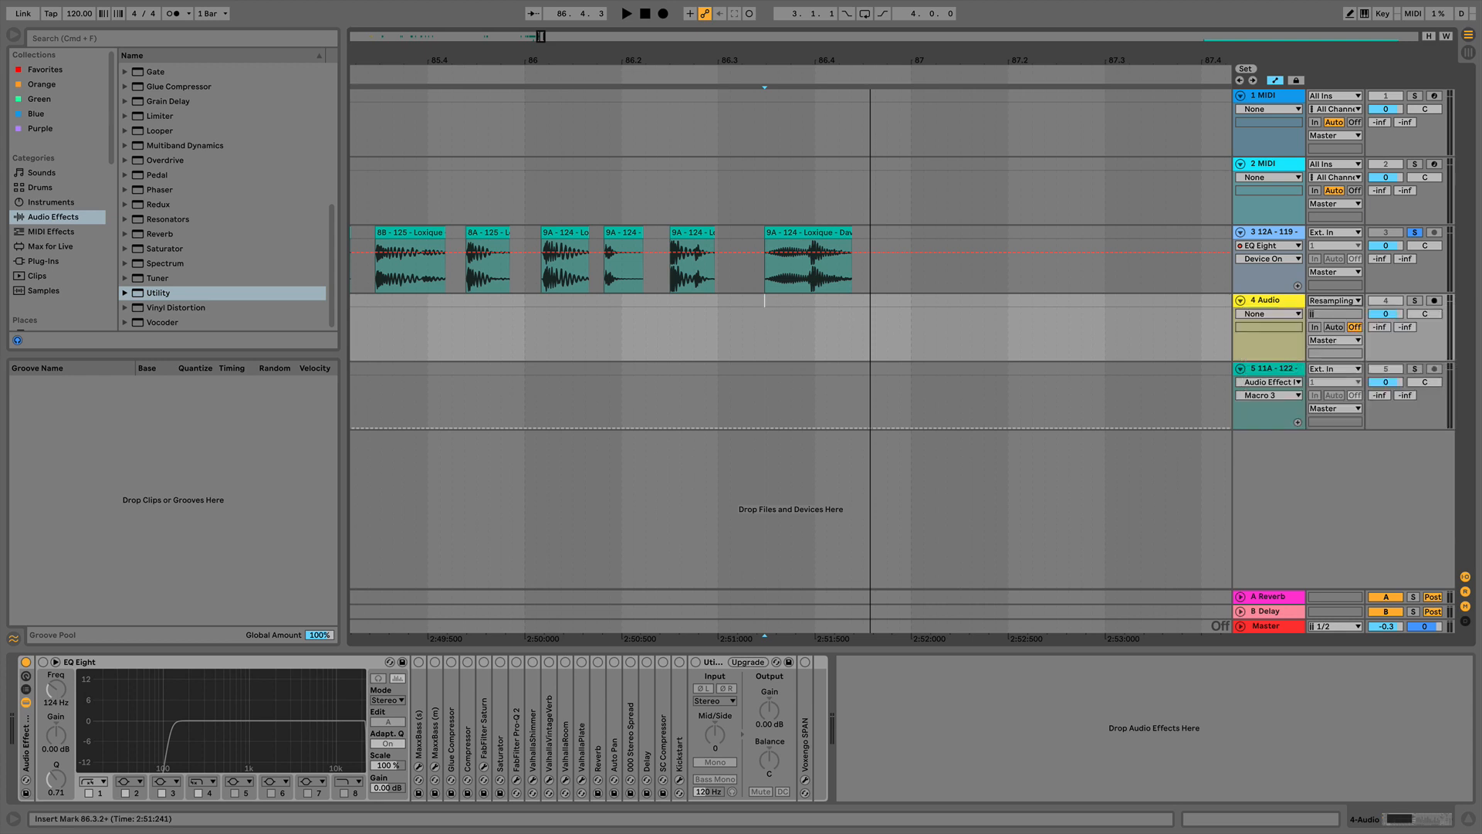
- Arm the new audio track and record the filtered last clip of track 3 onto it
click(791, 233)
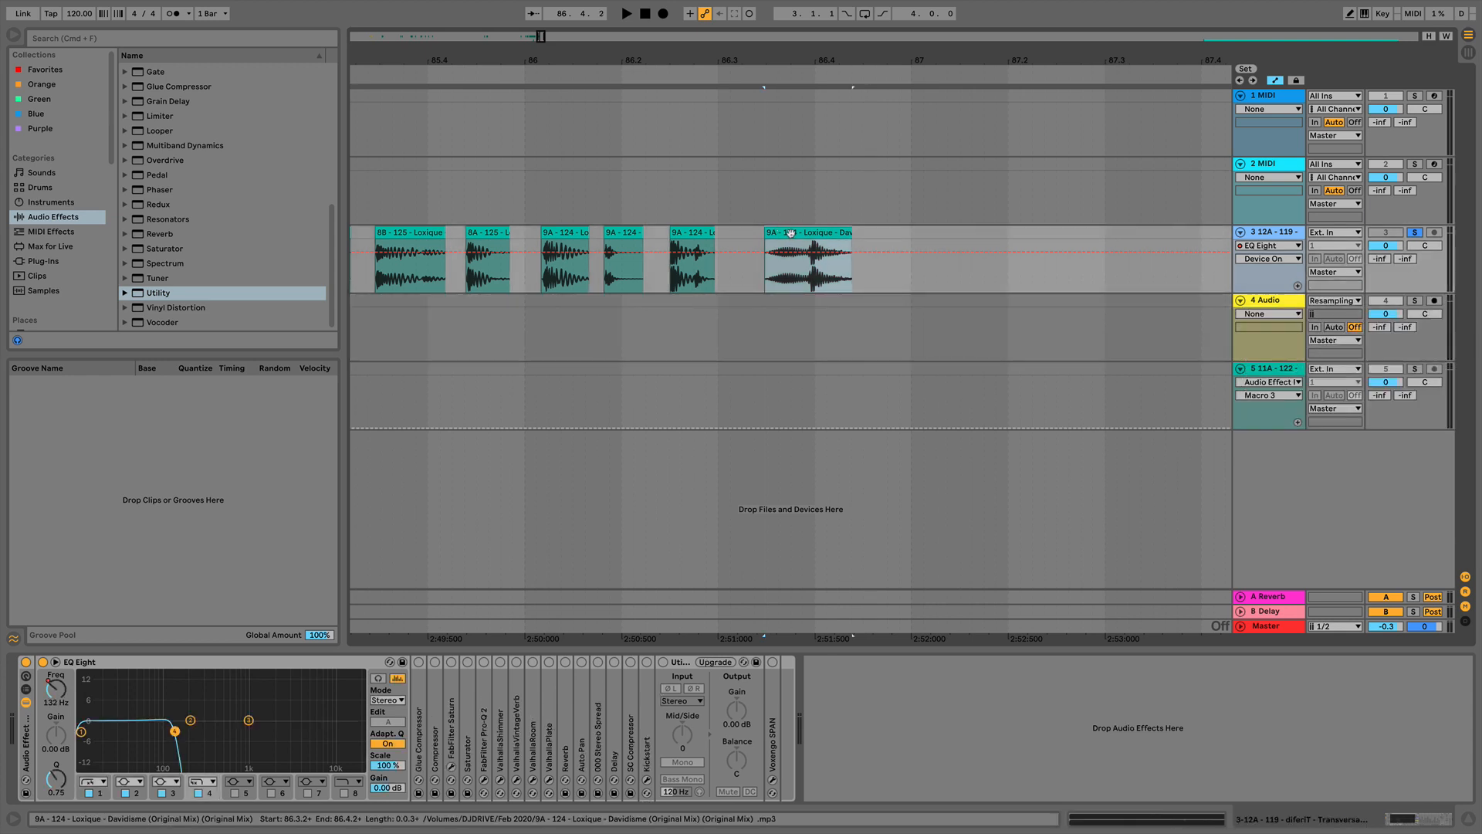
click(1437, 301)
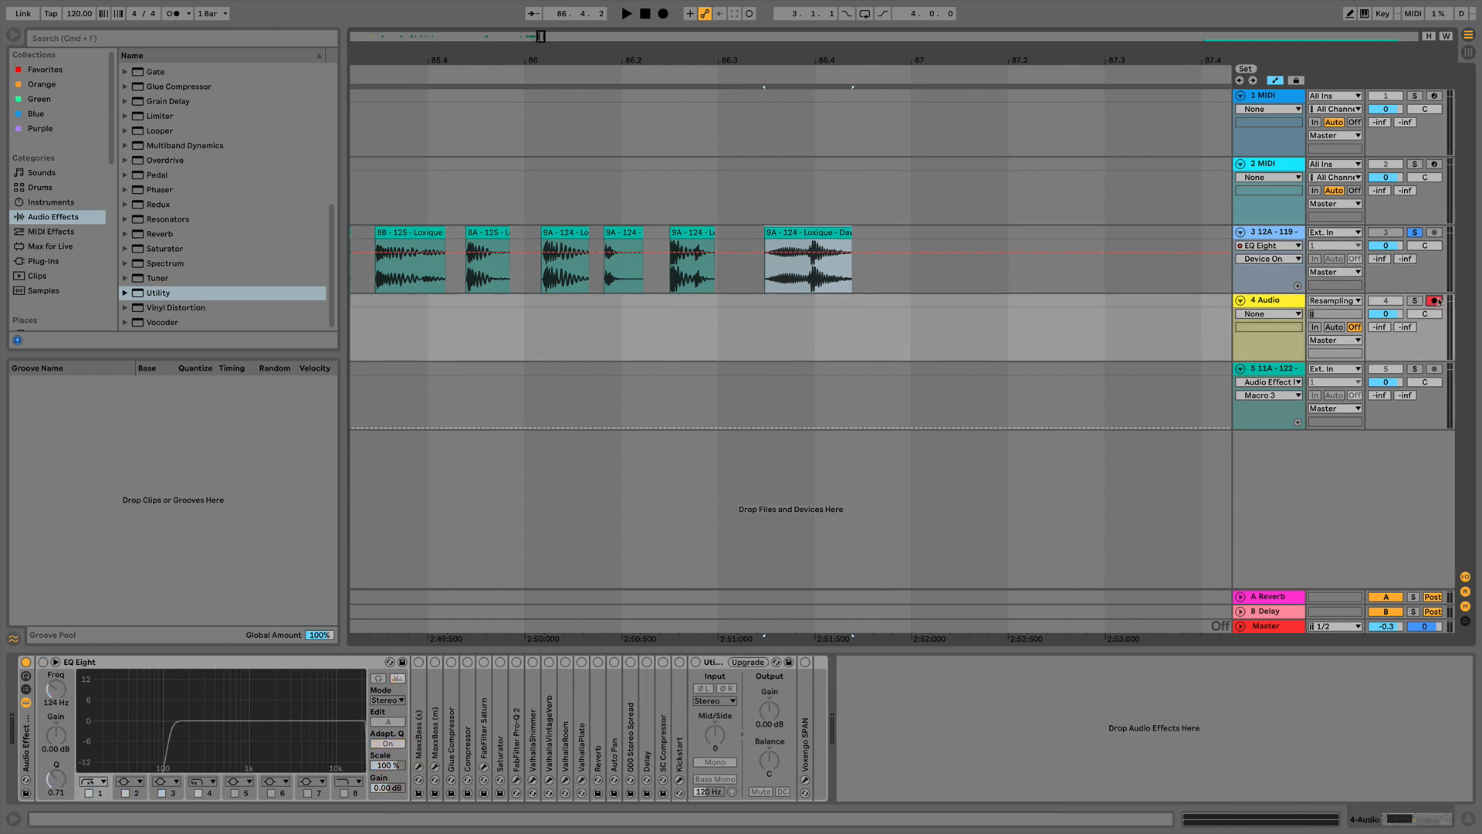
click(663, 14)
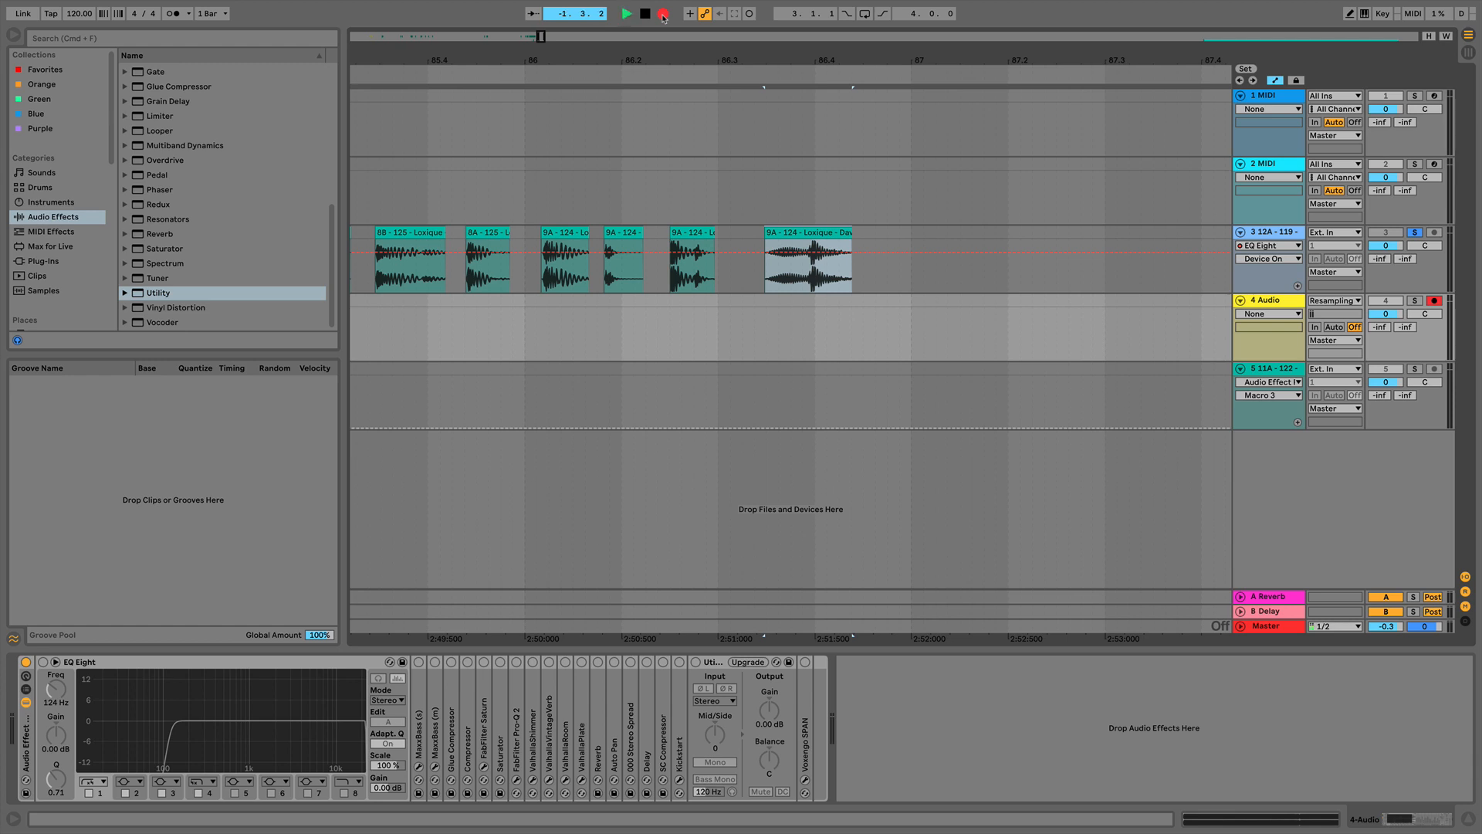
key(space)
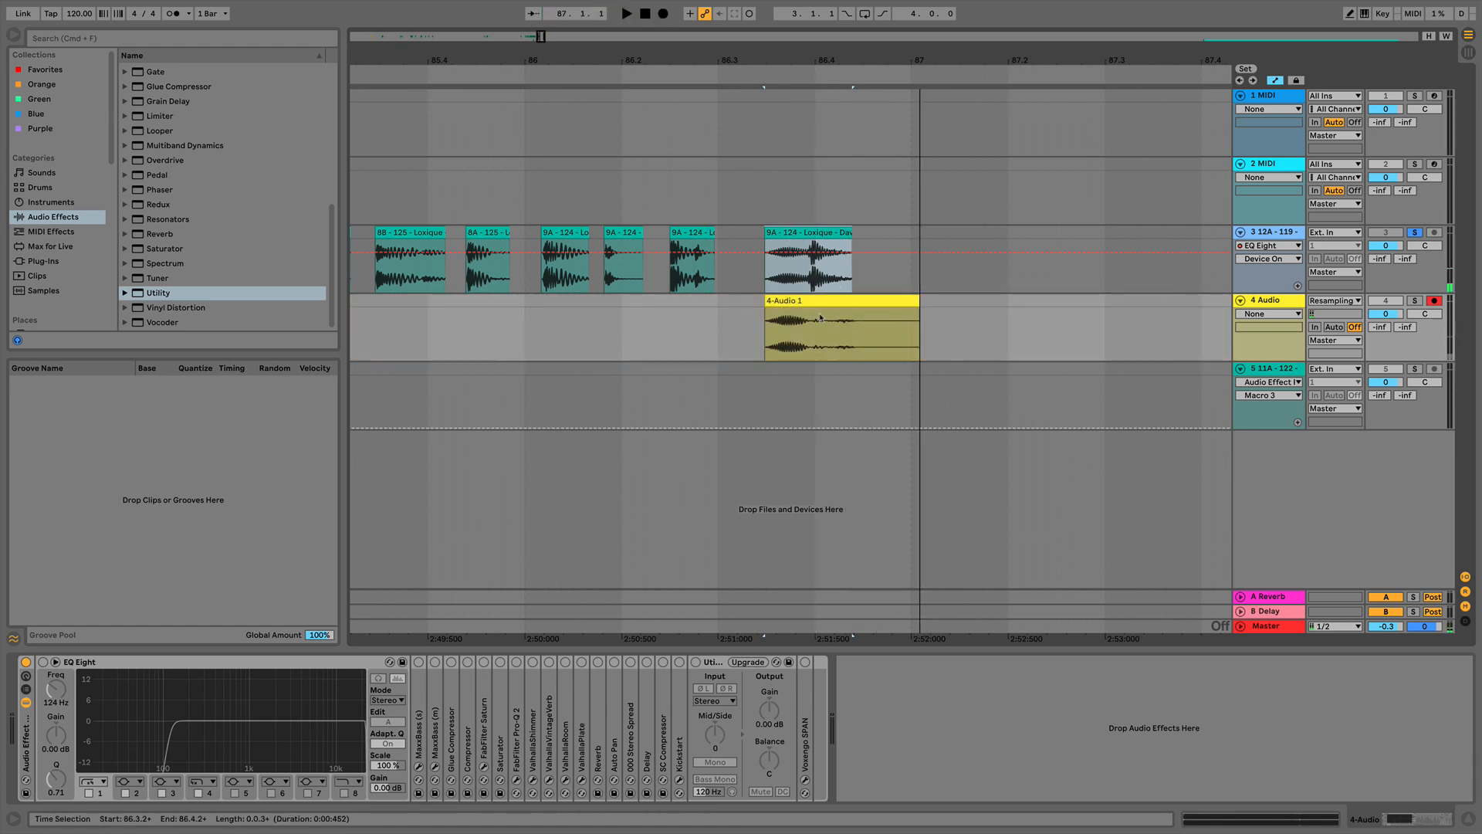
- Solo the resampling track and play back the recorded clip
key(s)
click(824, 301)
key(space)
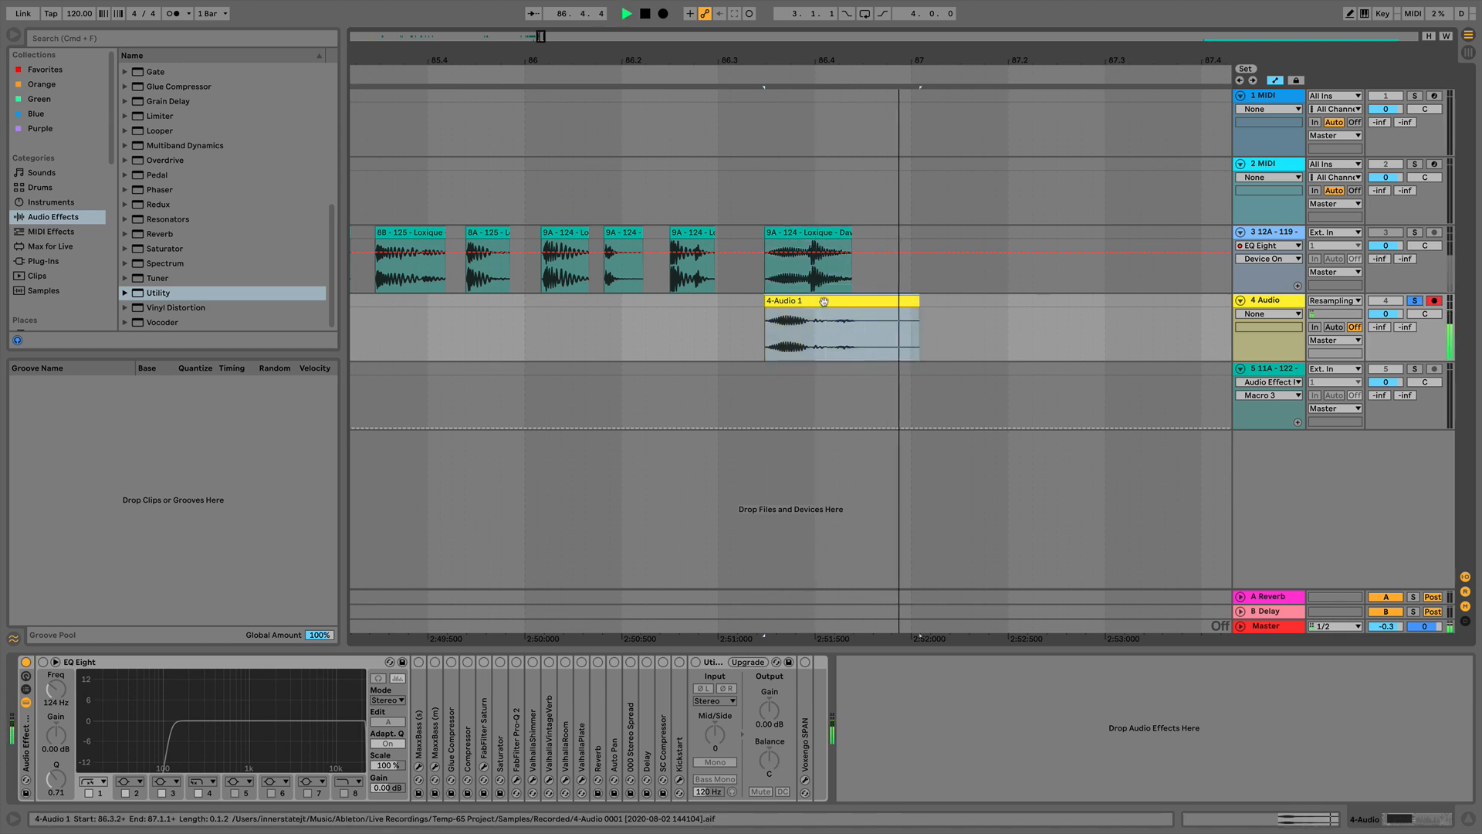
key(space)
- Shorten the recorded clip to end just after 86.4.3 and crop it to that length
drag(918, 301, 863, 301)
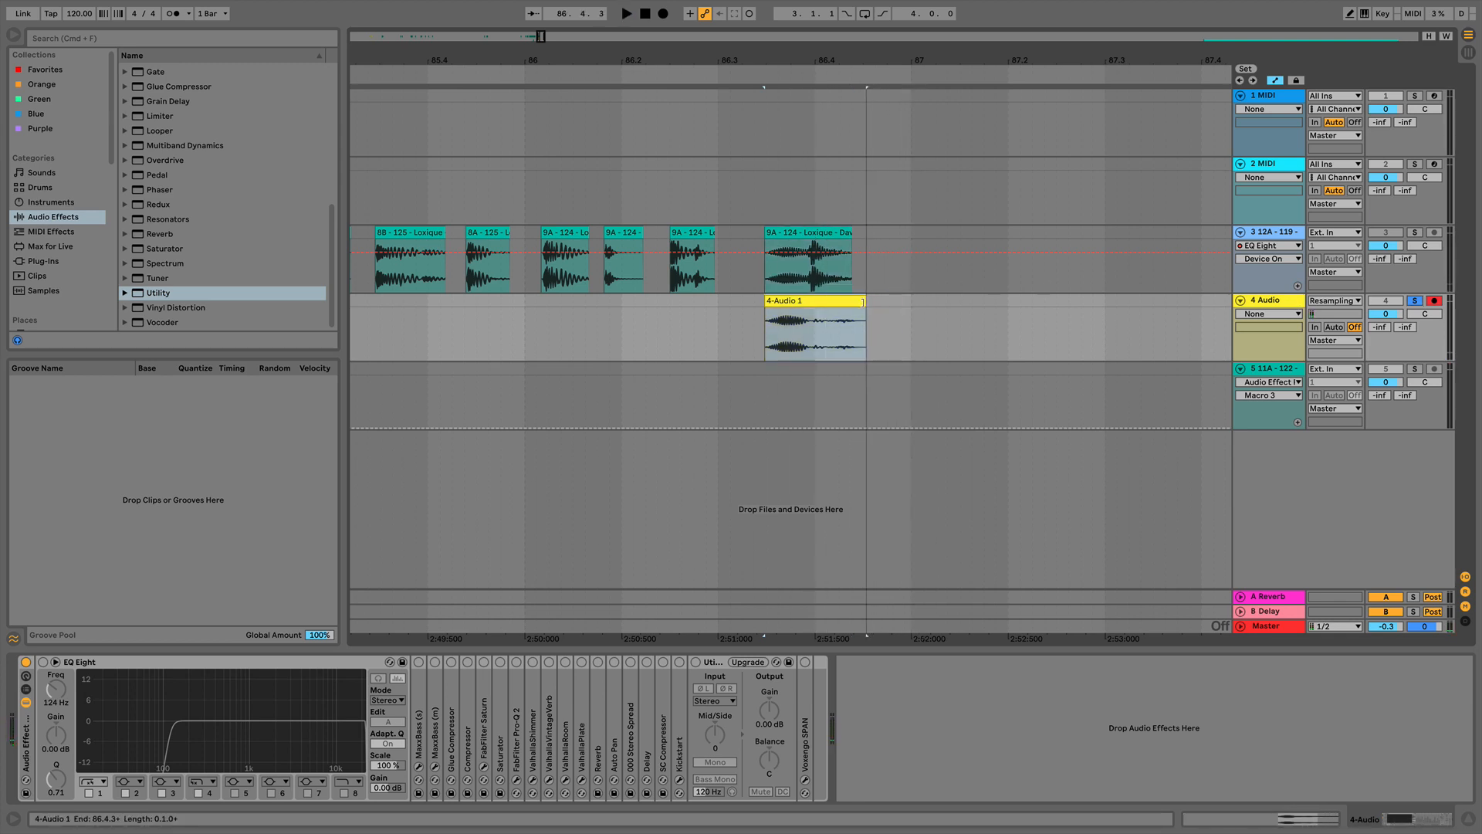
right_click(835, 300)
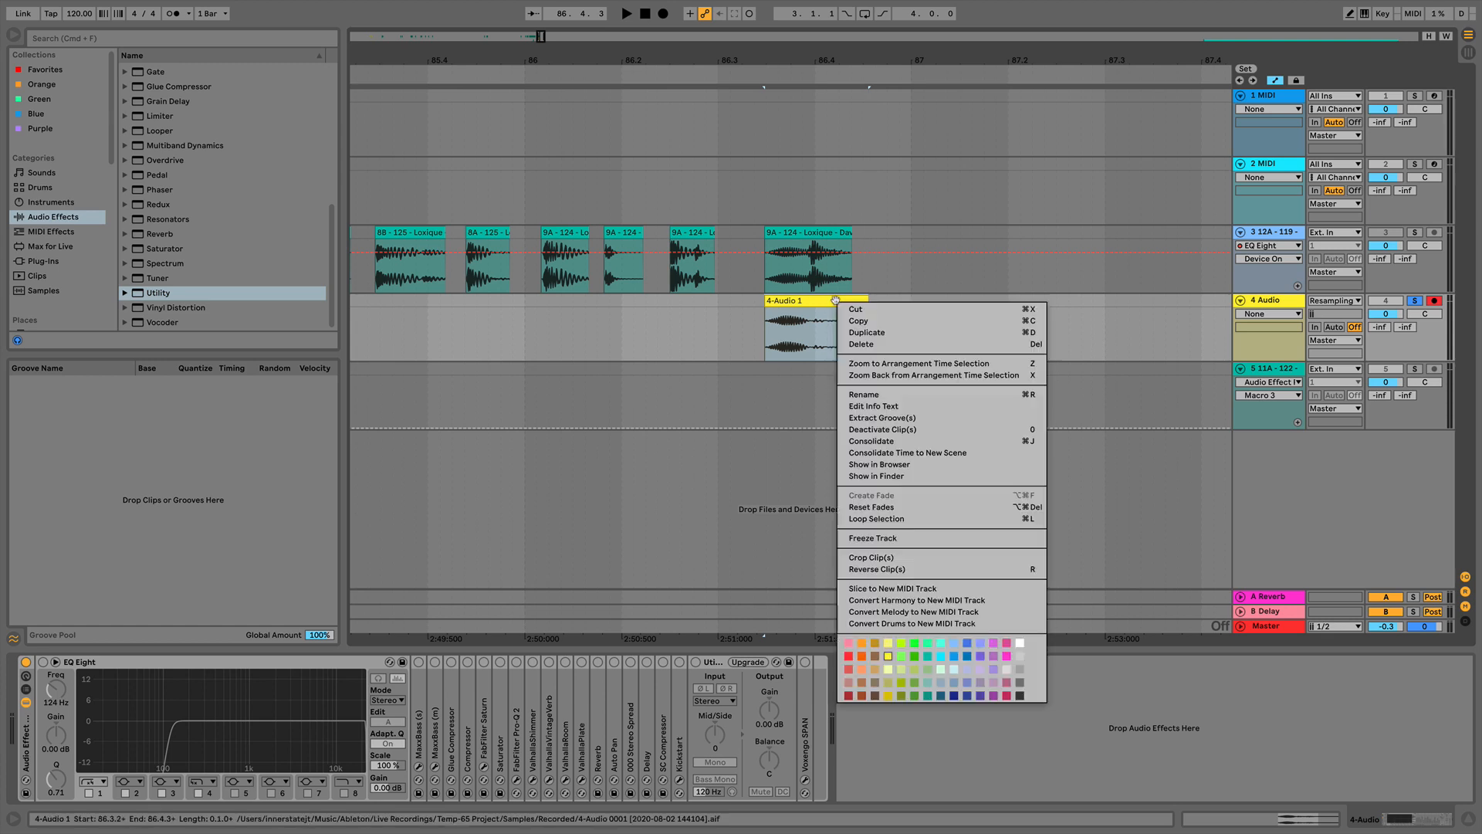
click(877, 557)
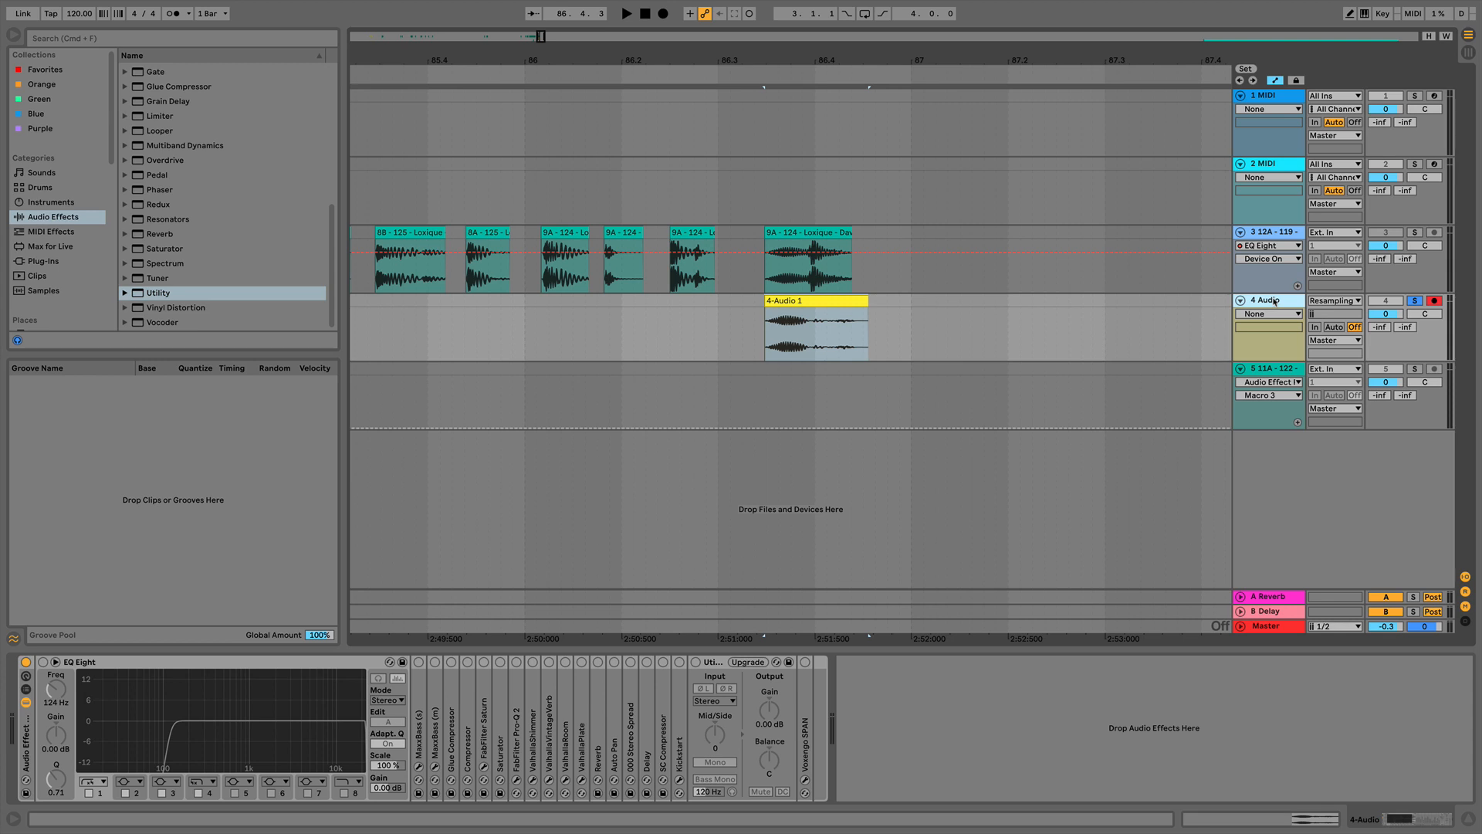
- Insert a MIDI track, load the cropped recording as its instrument, and arm it with track 4 taken out of solo
key(super+shift+t)
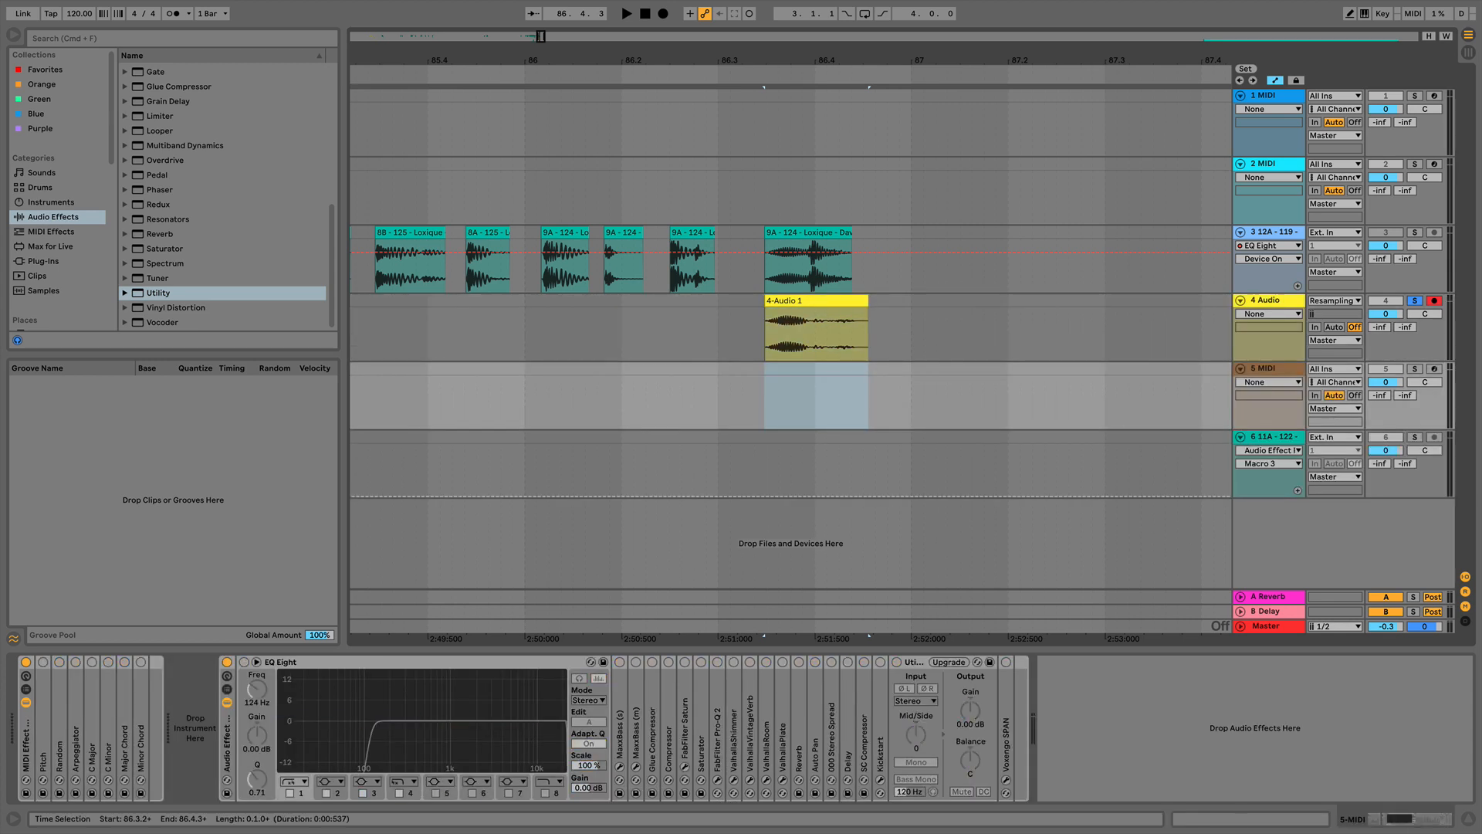
drag(826, 311, 194, 740)
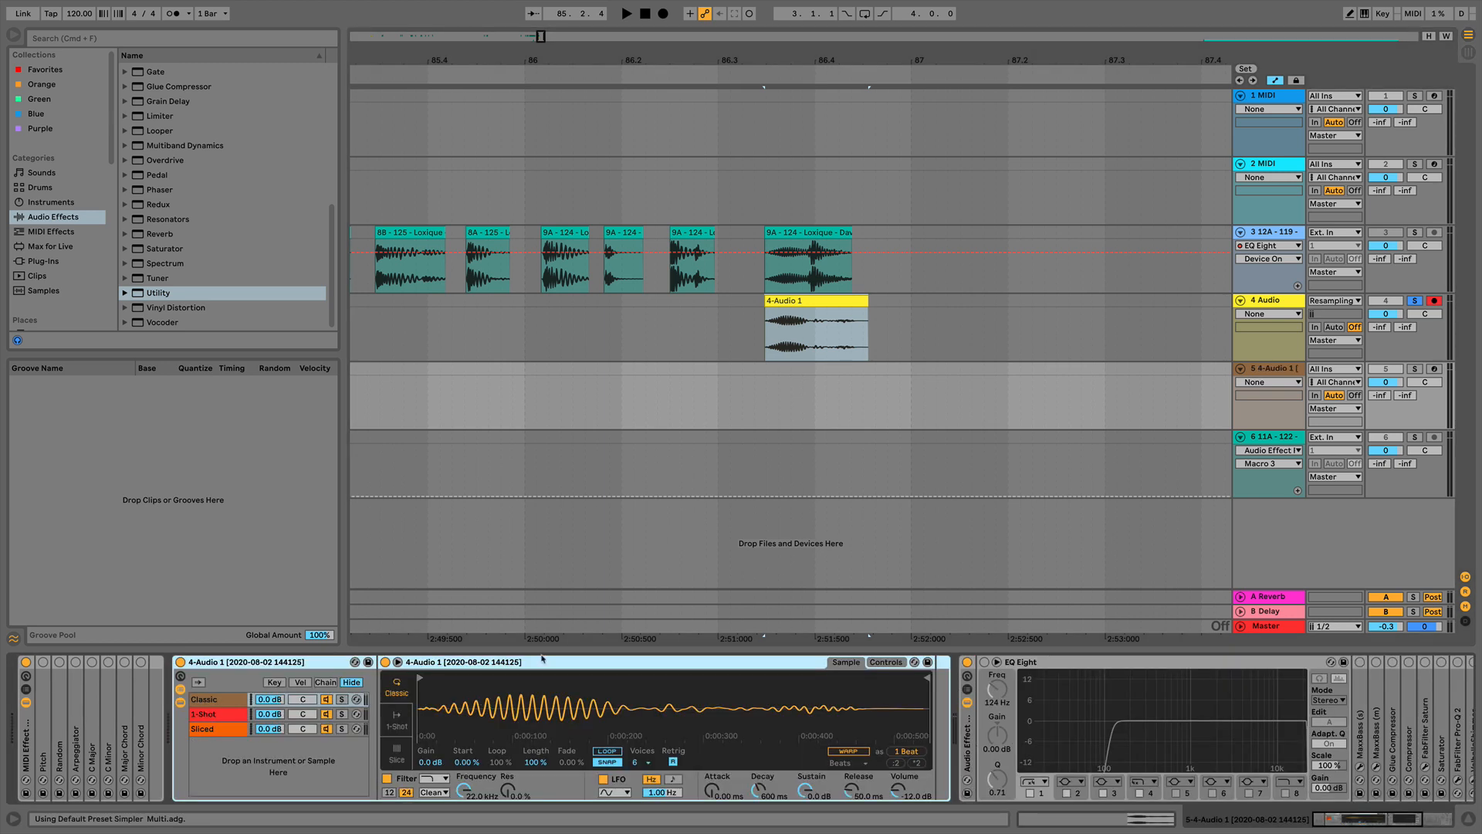
click(1434, 369)
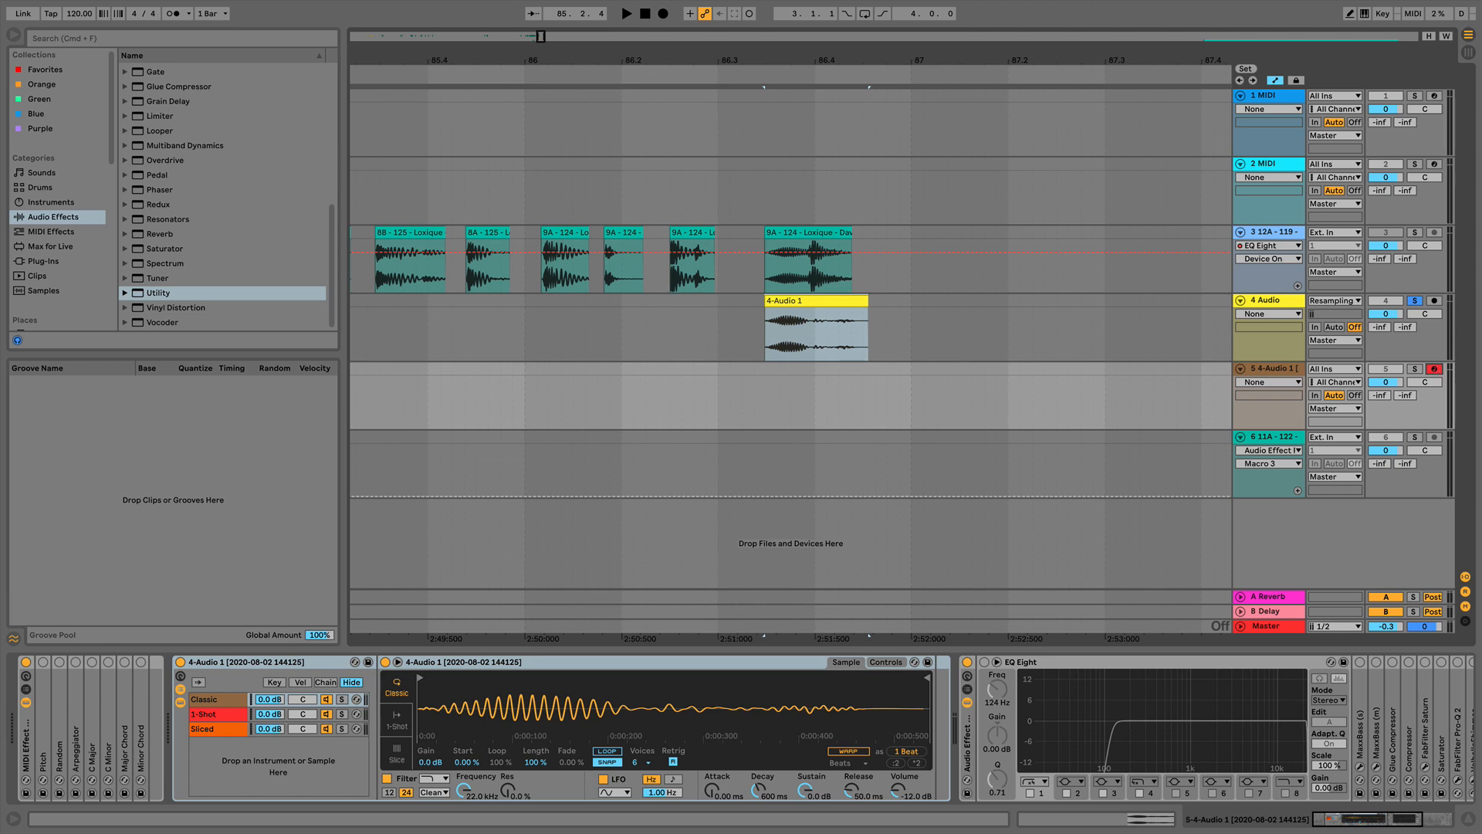
click(1419, 302)
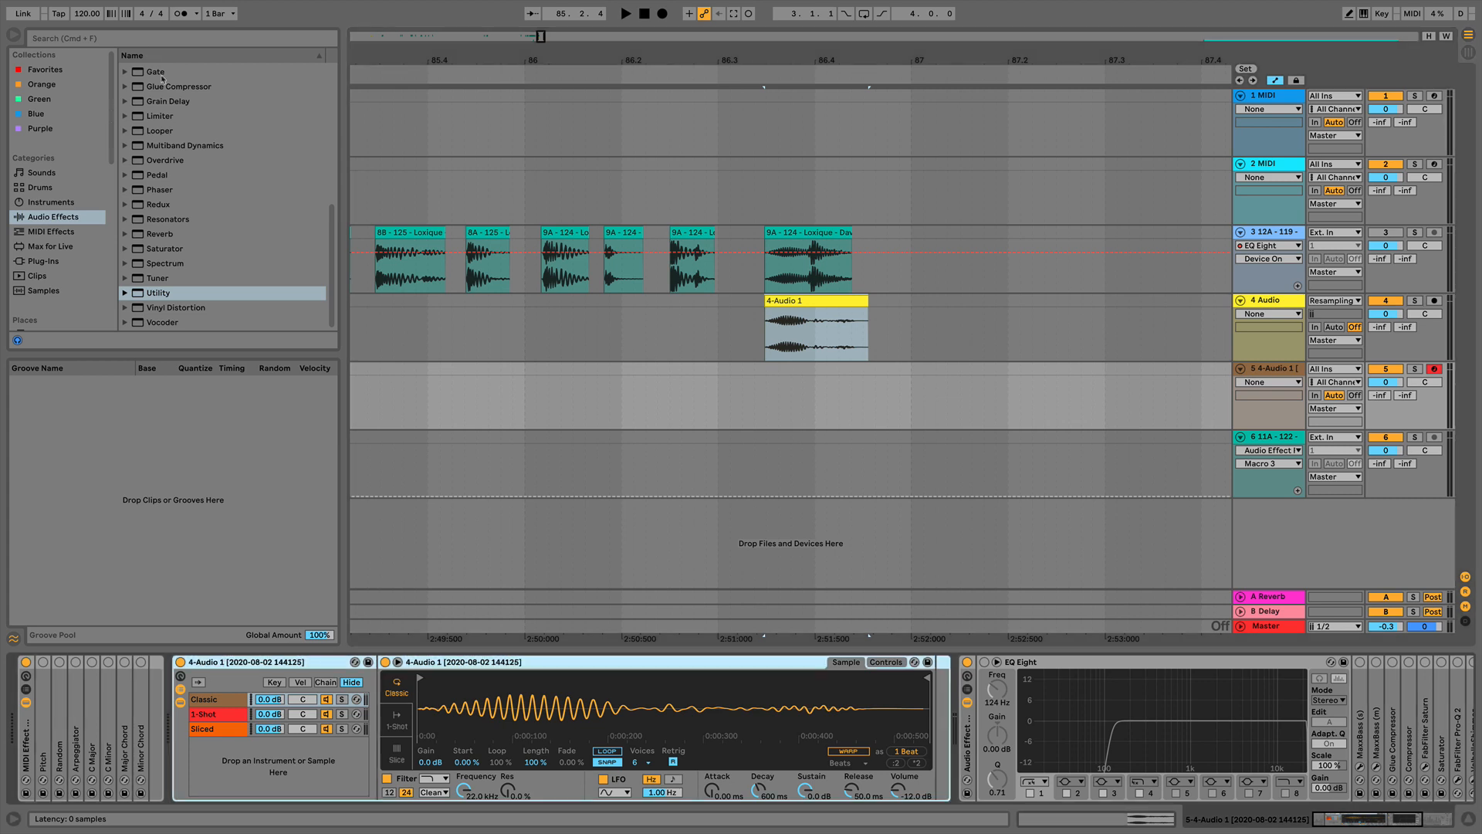
- Add Operator as another chain in the instrument rack and set its oscillator A Coarse to 0.5
click(52, 203)
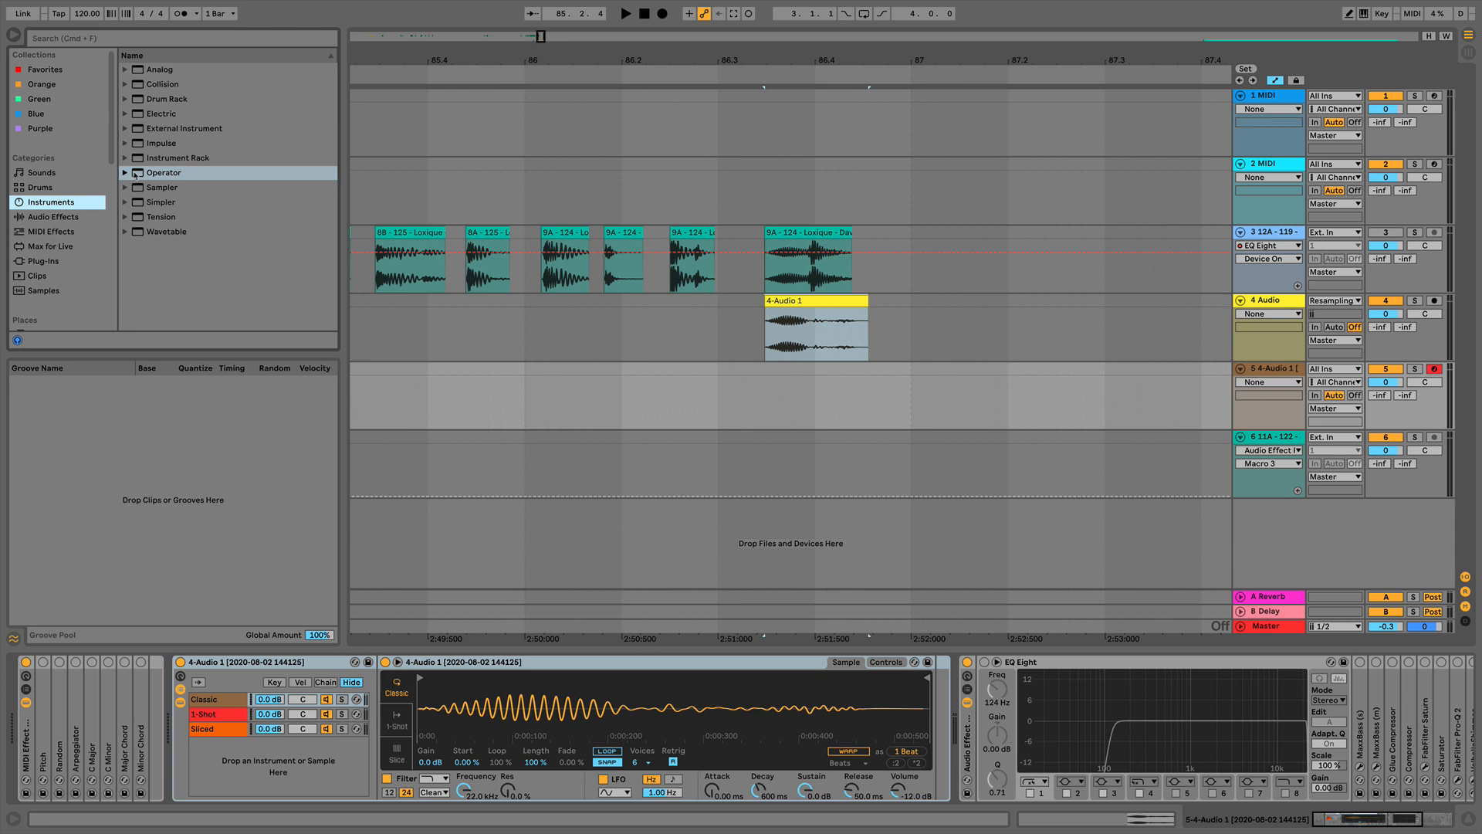
drag(161, 173, 255, 768)
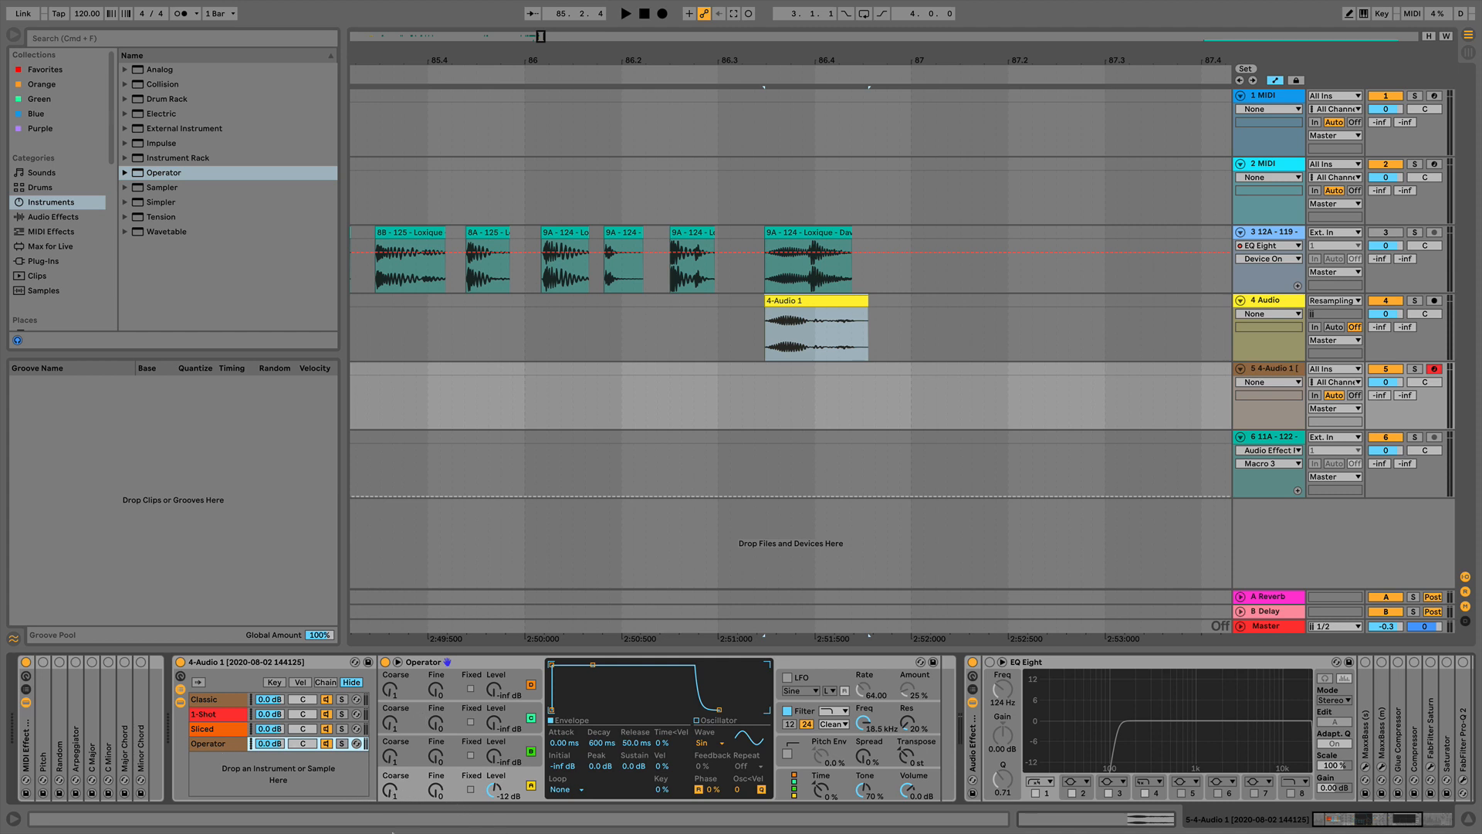
drag(392, 794, 391, 803)
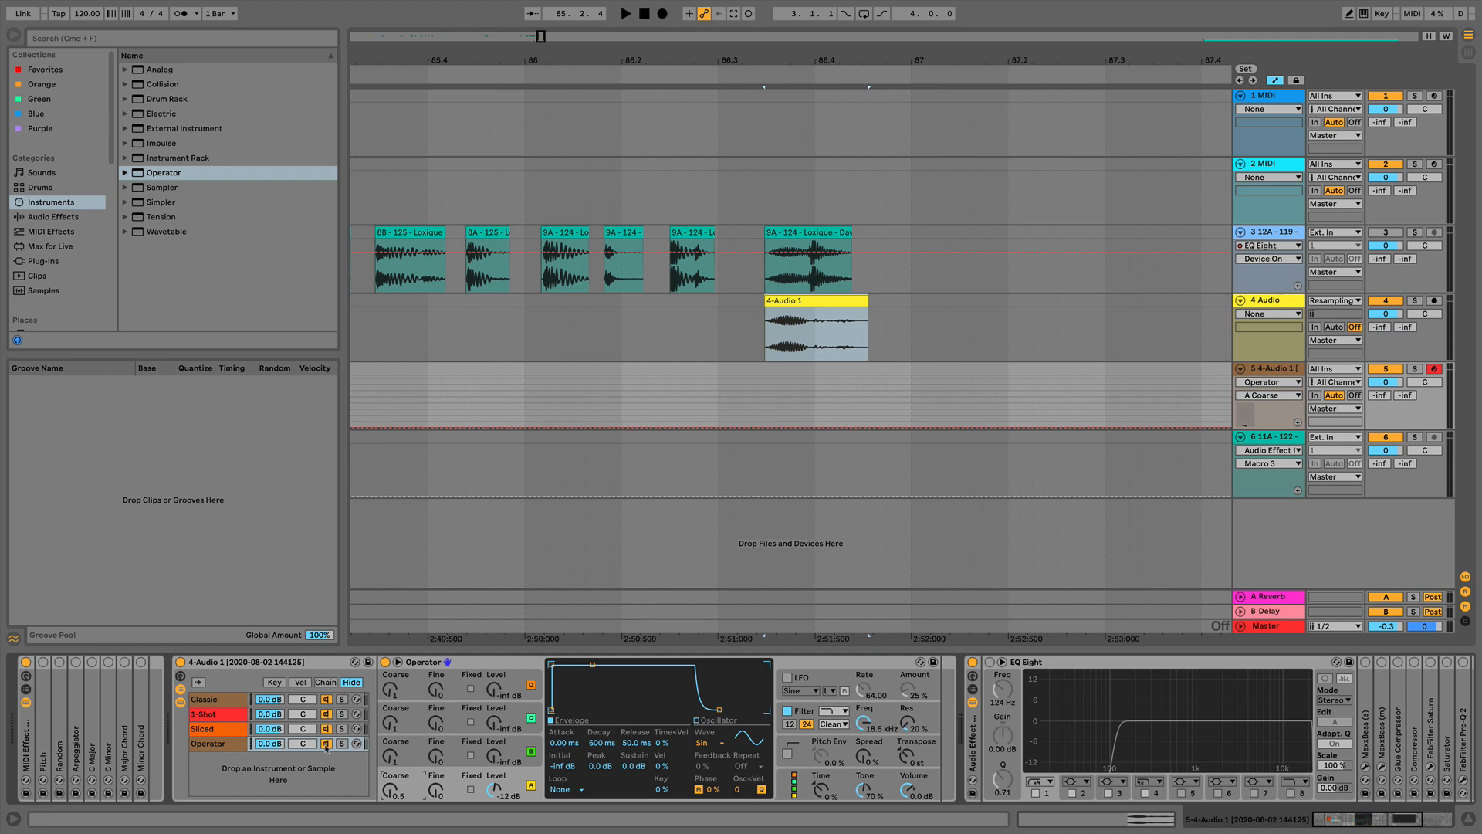
- Audition the rack's sample chains in solo, then play test notes an octave higher with the Operator chain selected
click(342, 714)
click(342, 729)
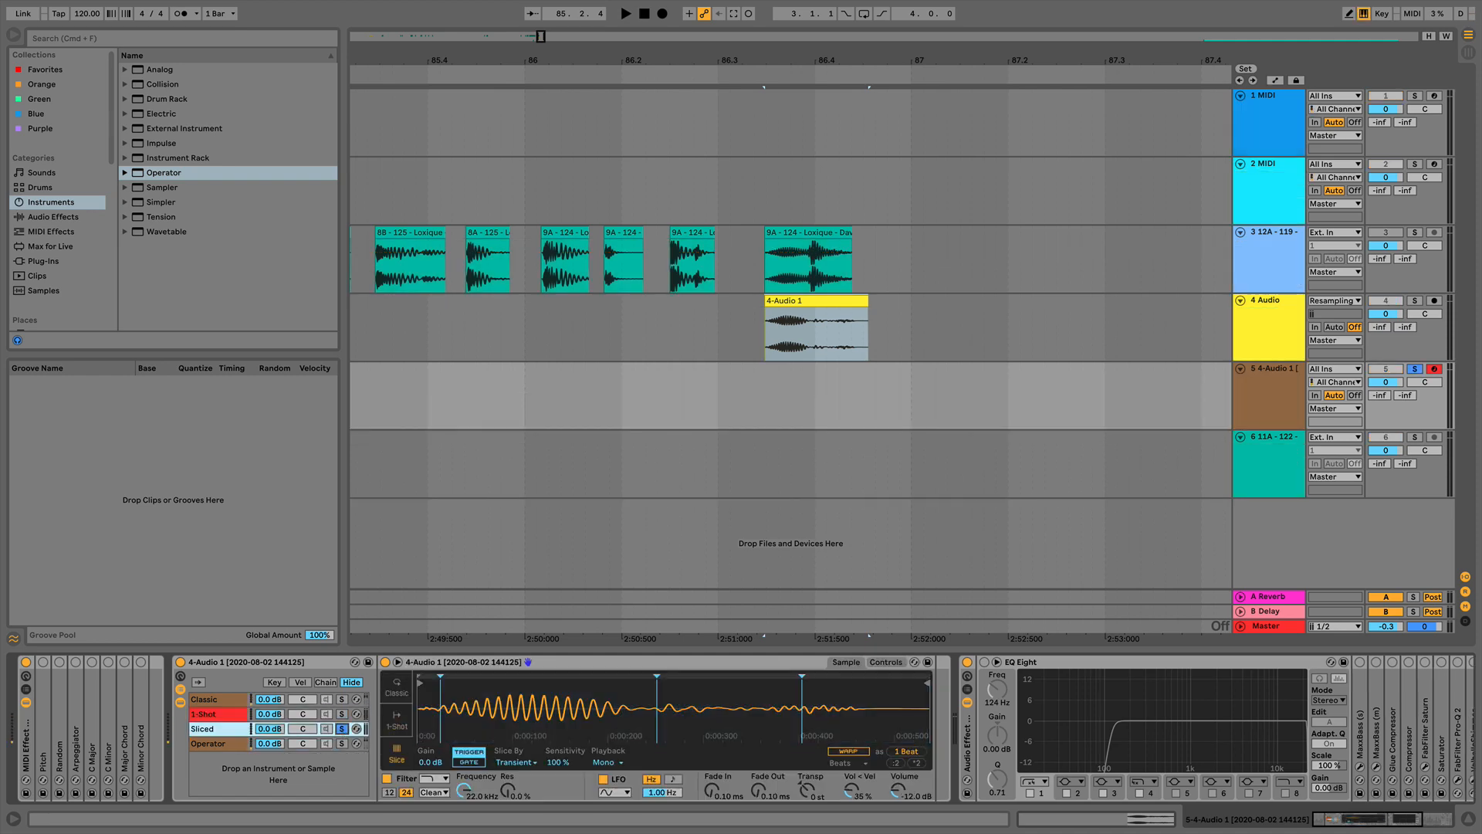
click(327, 744)
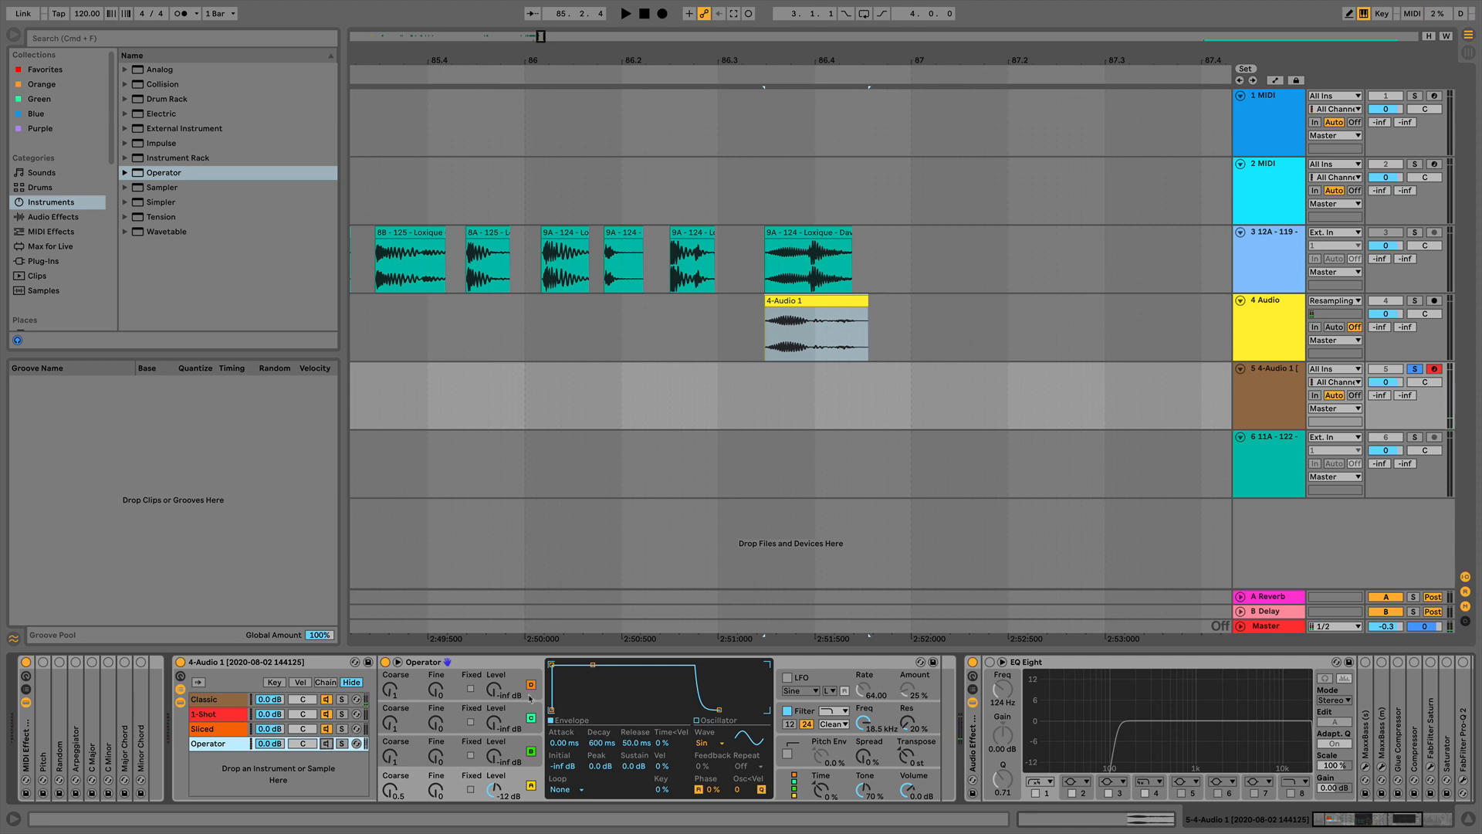
key(x)
key(a)
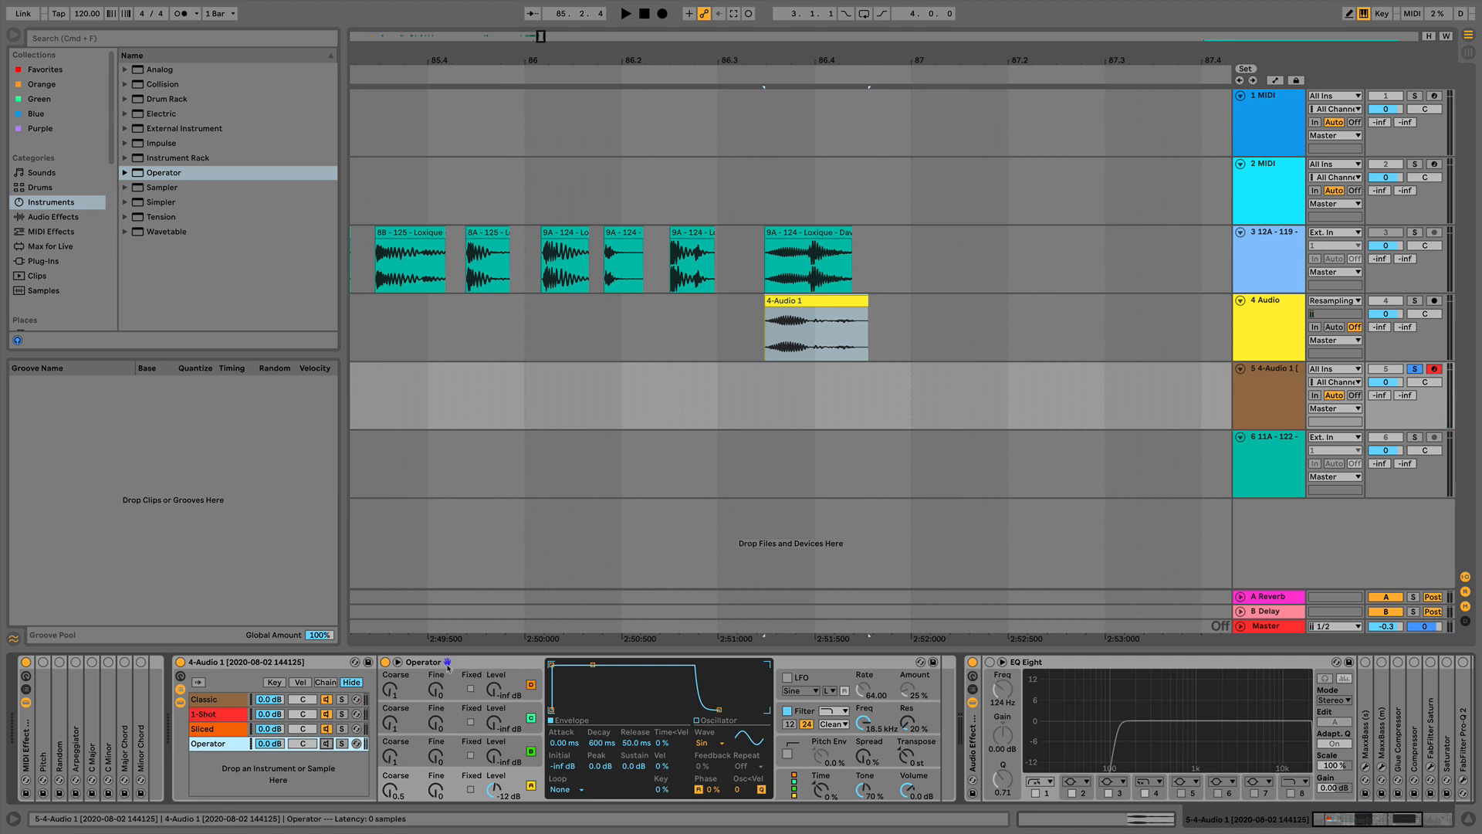
key(a)
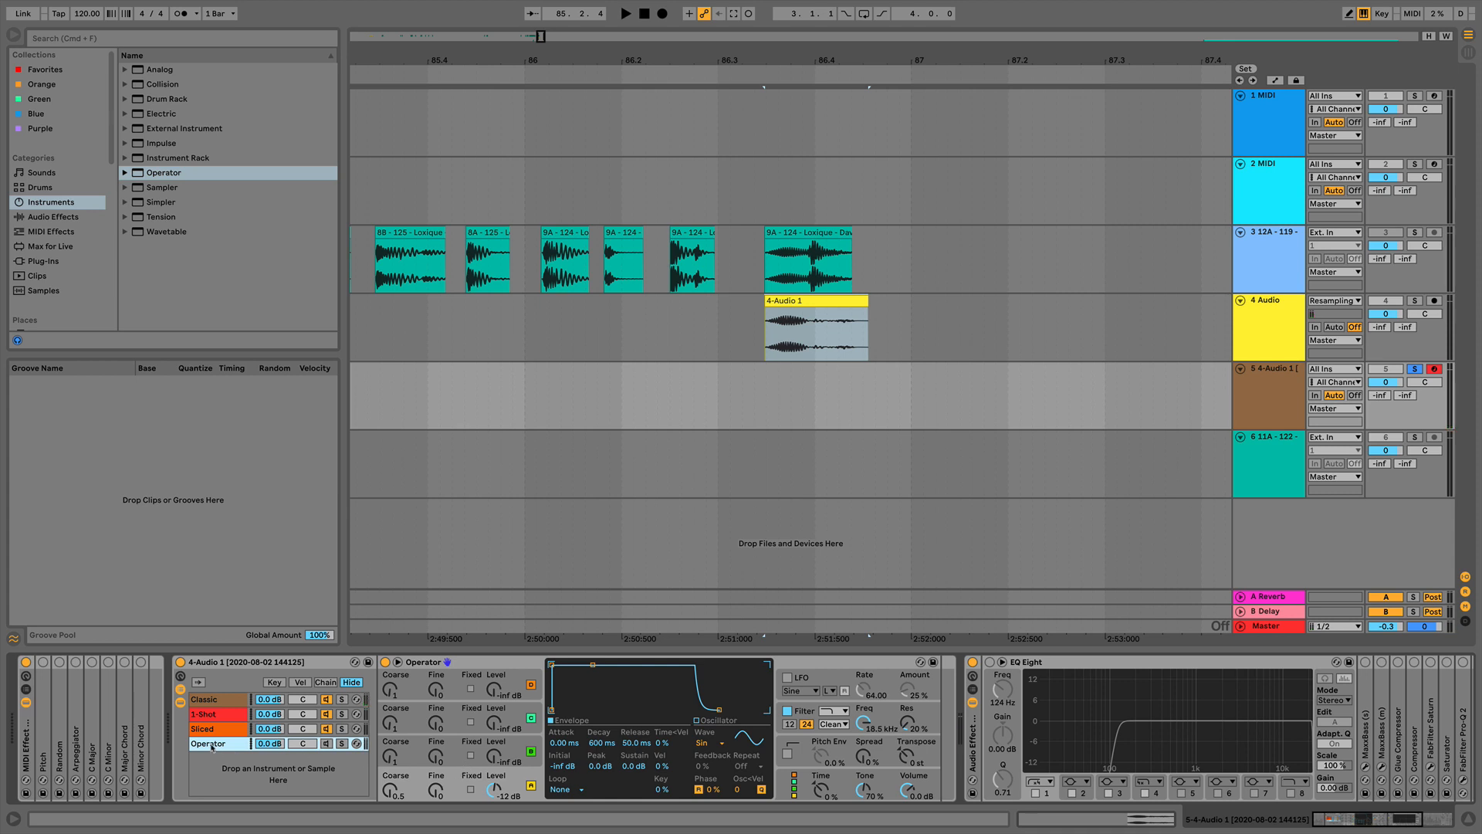
- Solo the rack's Classic and Operator chains to hear the sample and the synth layered together
click(342, 743)
click(342, 700)
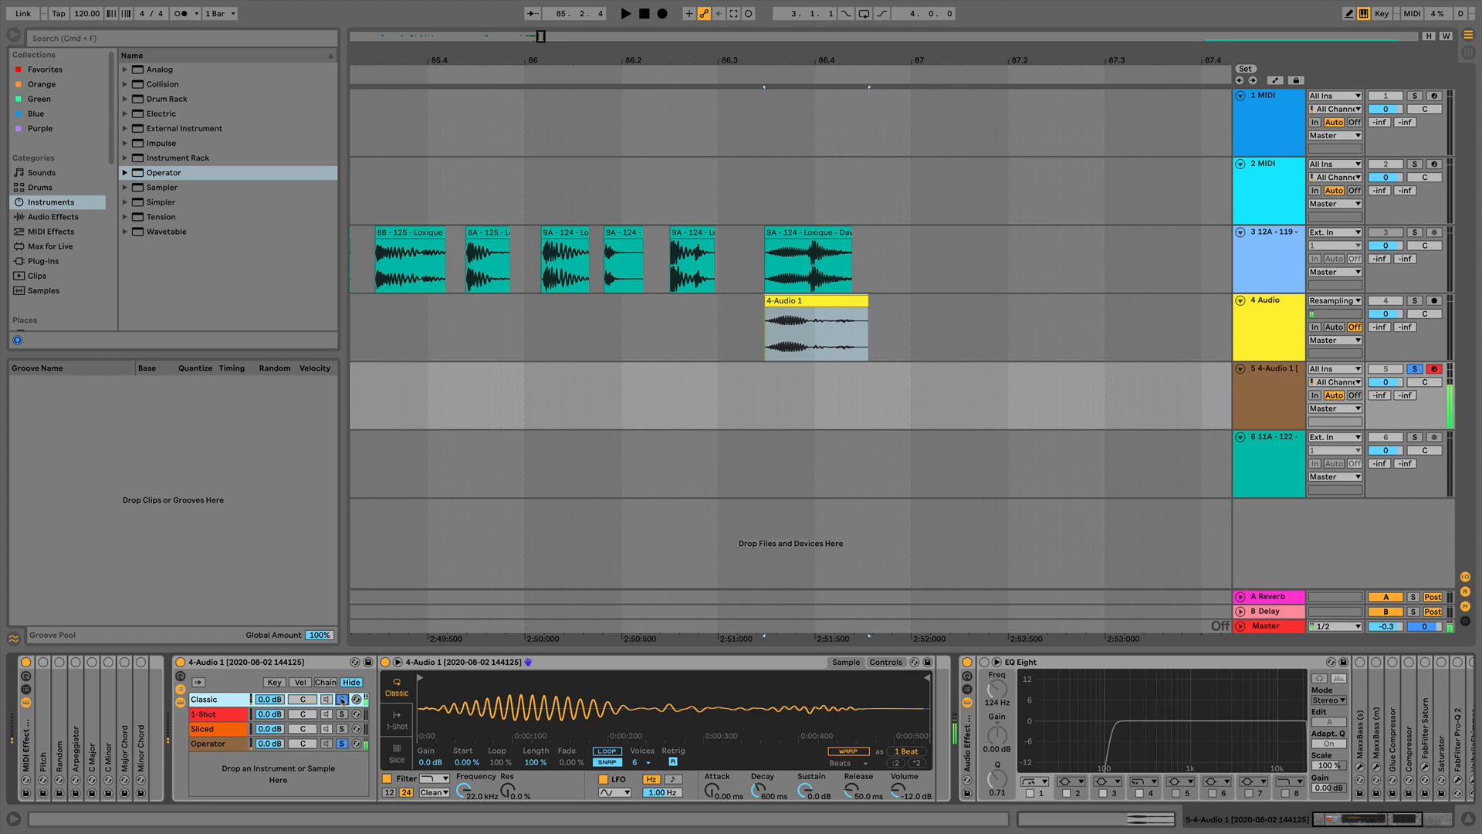
click(344, 743)
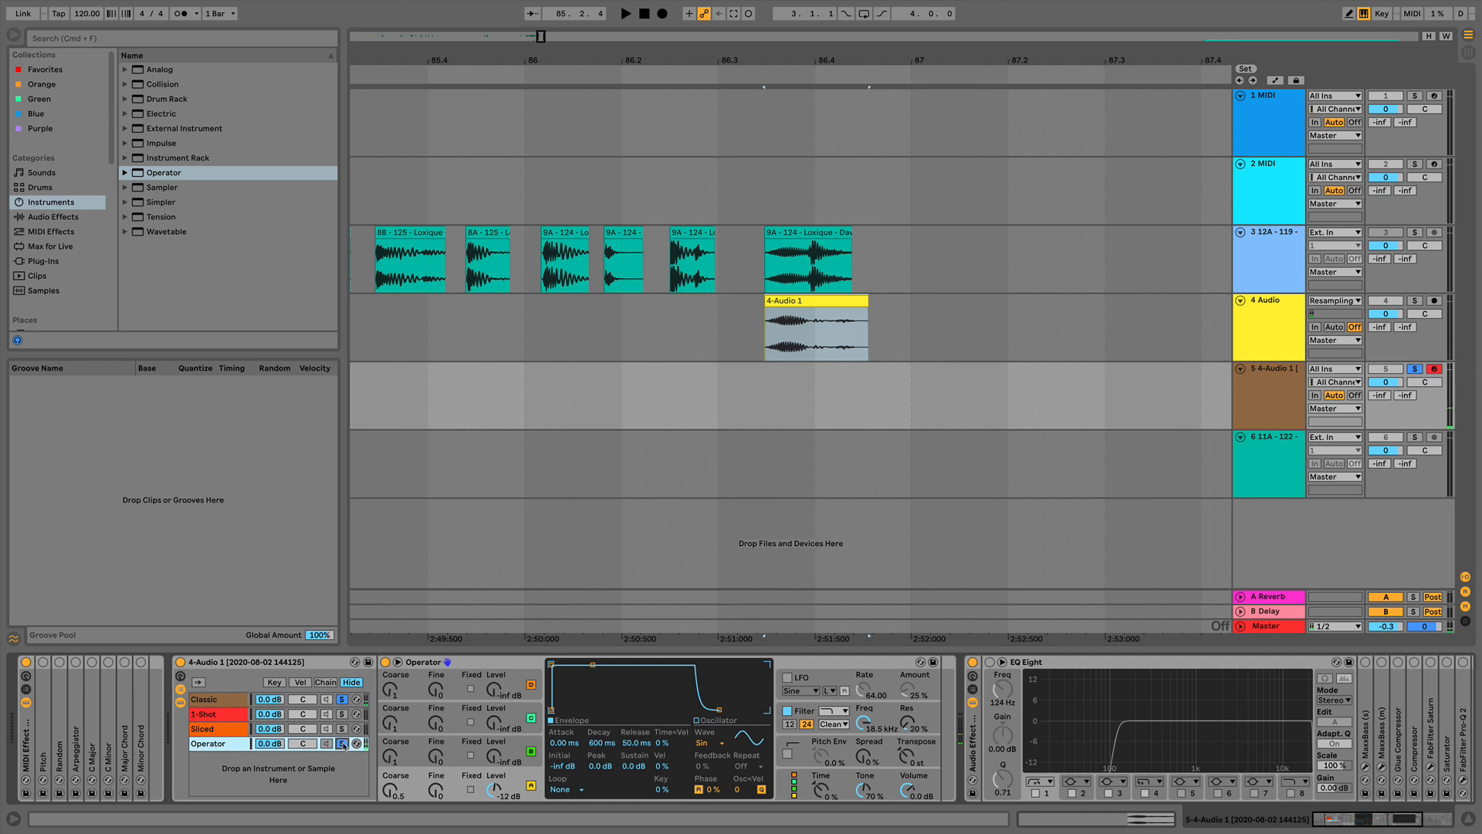
- Adjust the transposition of the Classic chain's sample in Simpler's controls while playing it against Operator
click(213, 700)
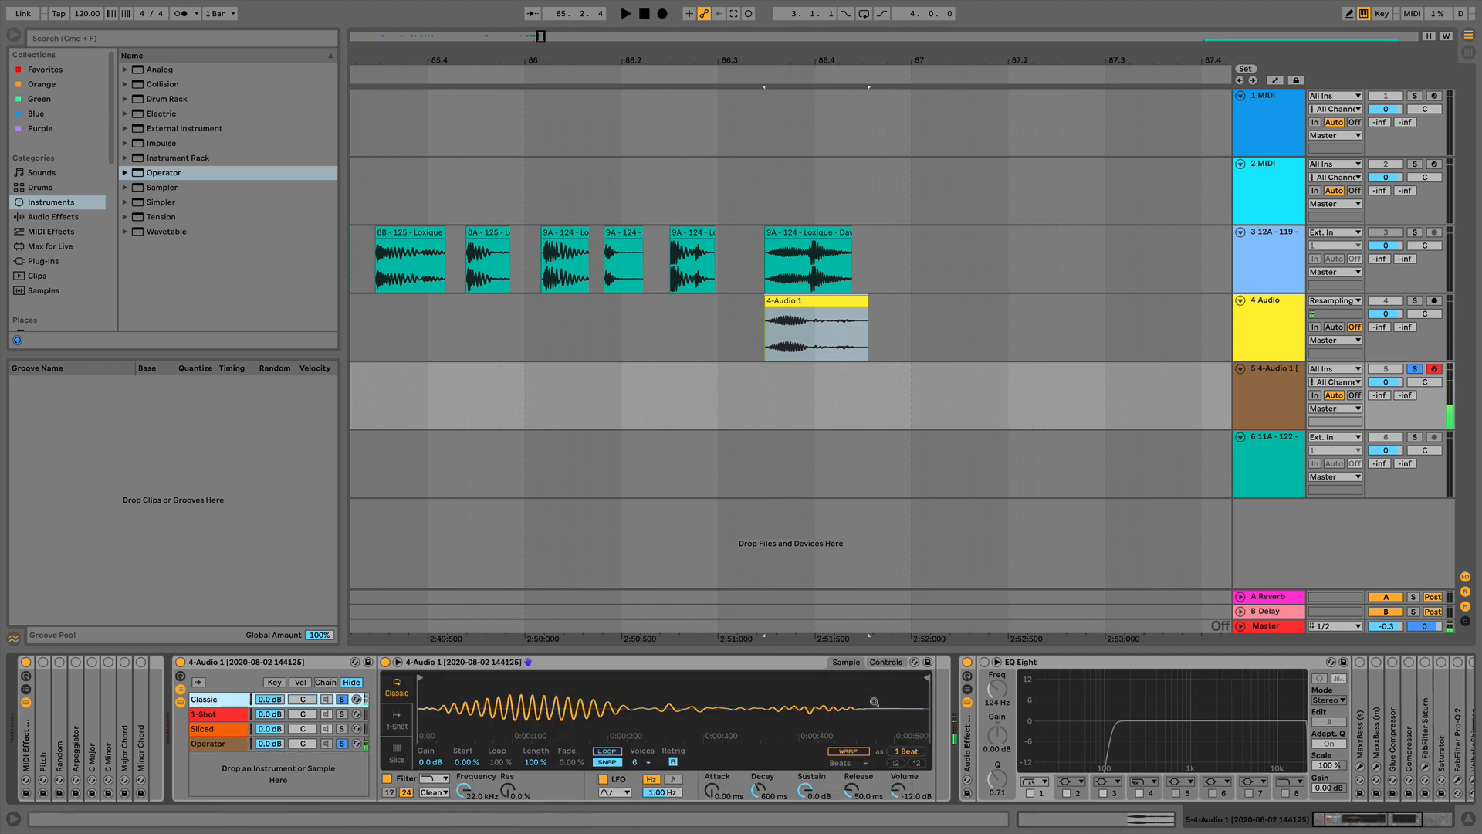
click(886, 662)
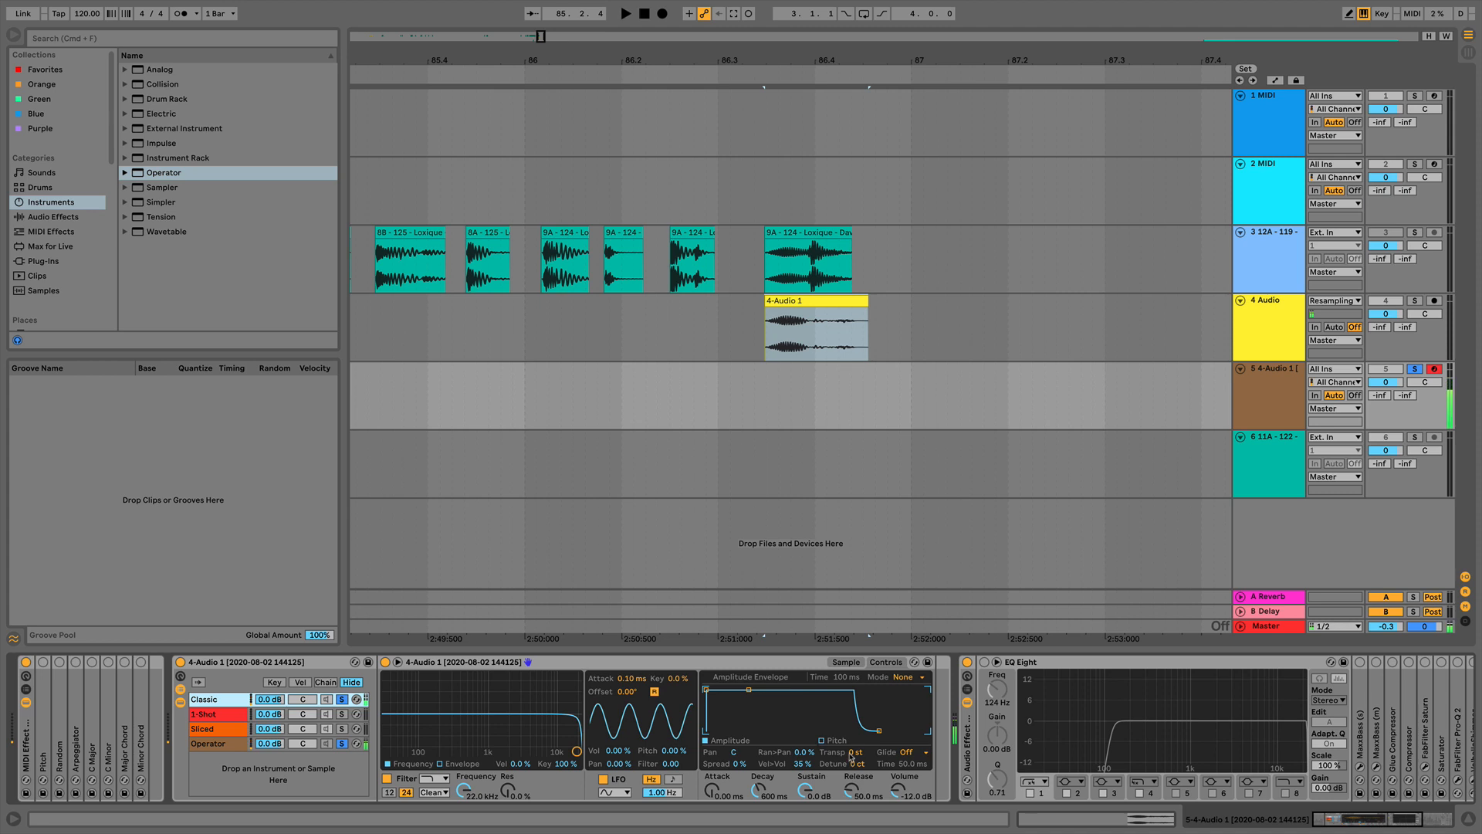
drag(853, 753, 851, 759)
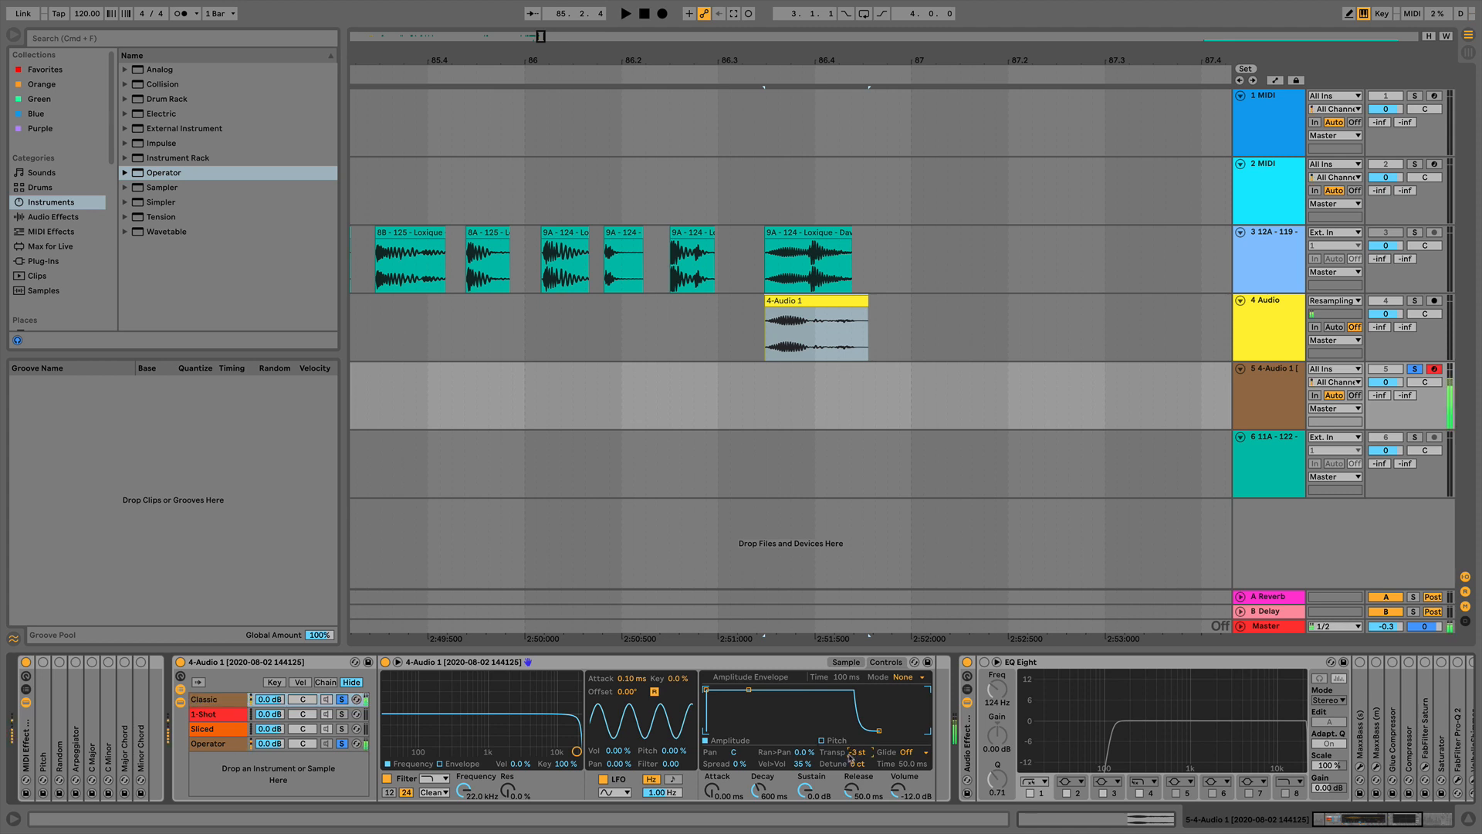
drag(850, 758, 850, 753)
- Recheck Operator's oscillator A at Coarse 0.5 an octave higher and take the Operator chain out of solo
click(218, 744)
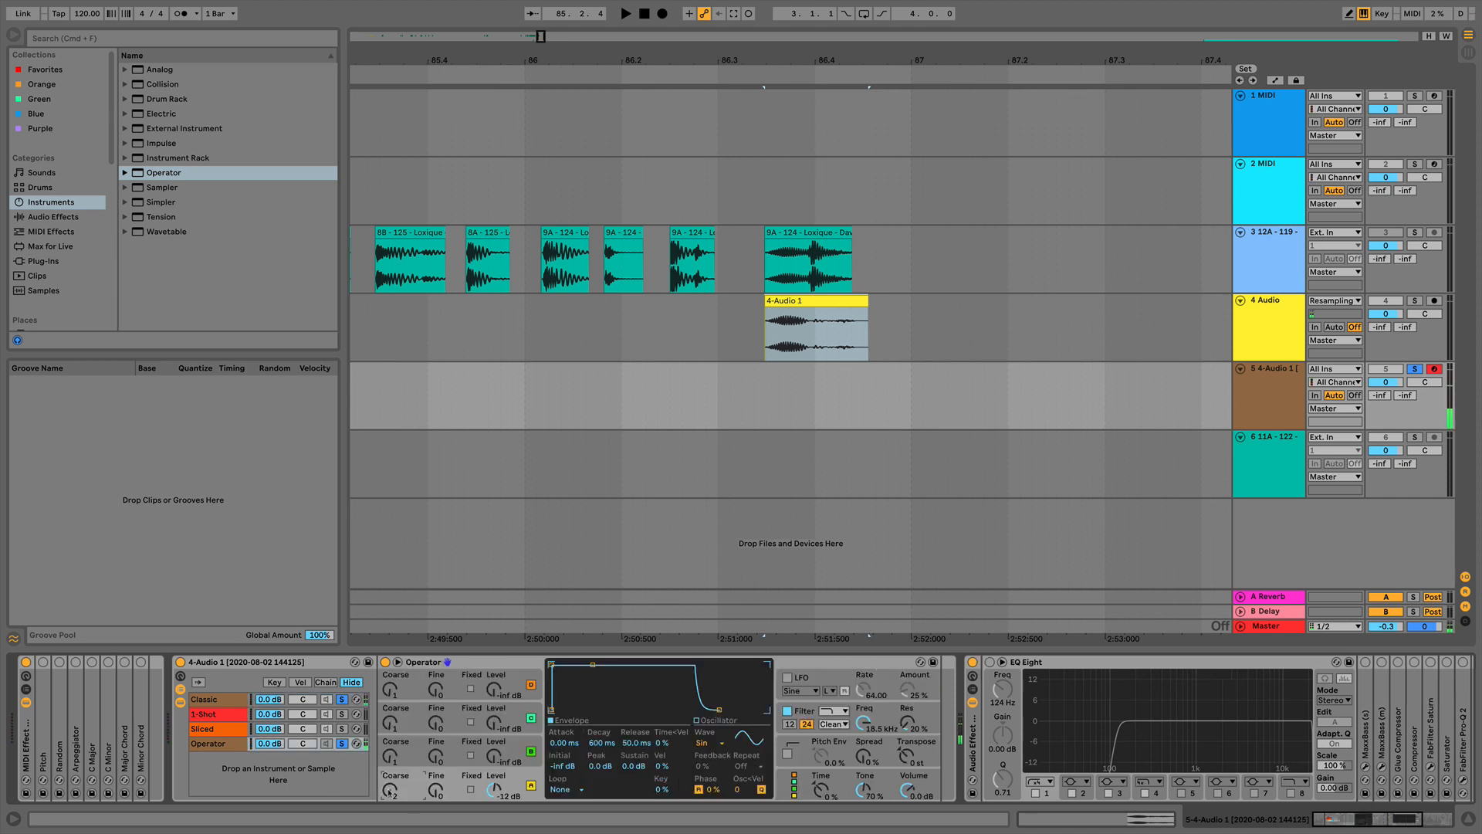
drag(391, 792, 391, 795)
key(x)
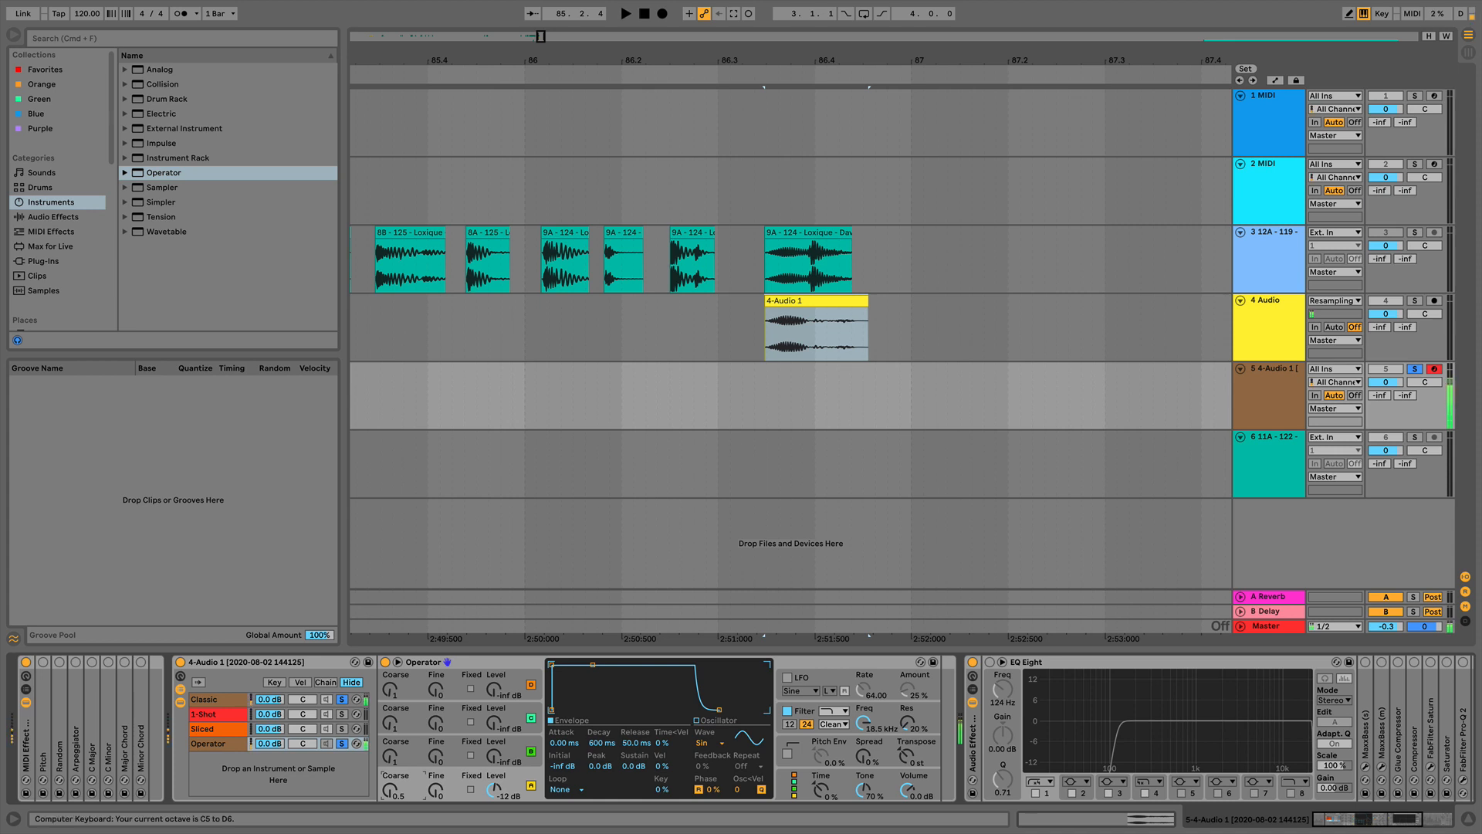
click(341, 743)
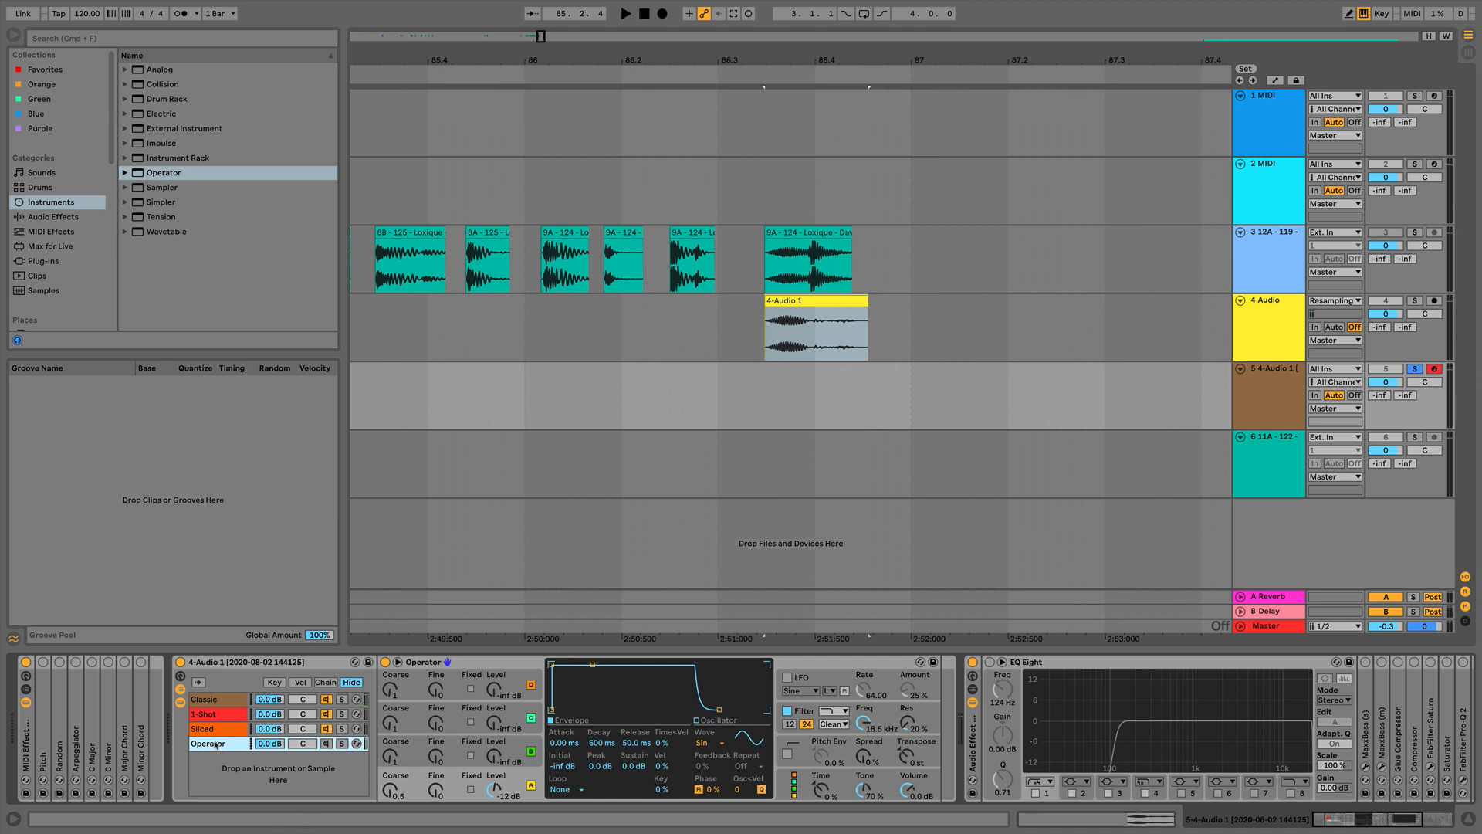
- Delete the Operator chain from the rack, then play the Classic chain with test notes and display its sample waveform in Simpler
key(Delete)
click(230, 699)
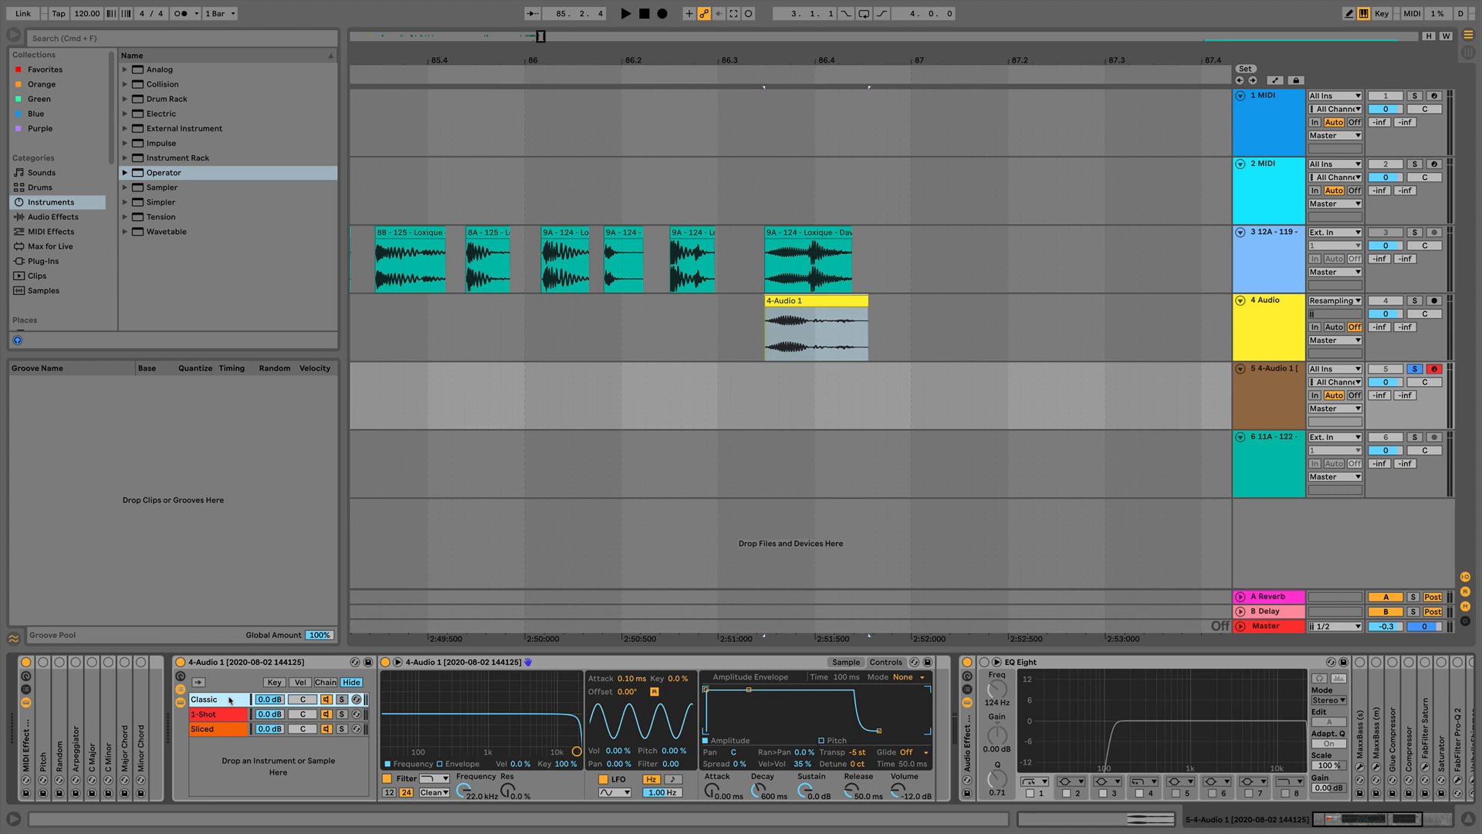
key(x)
key(a)
key(a)
key(a)
key(a)
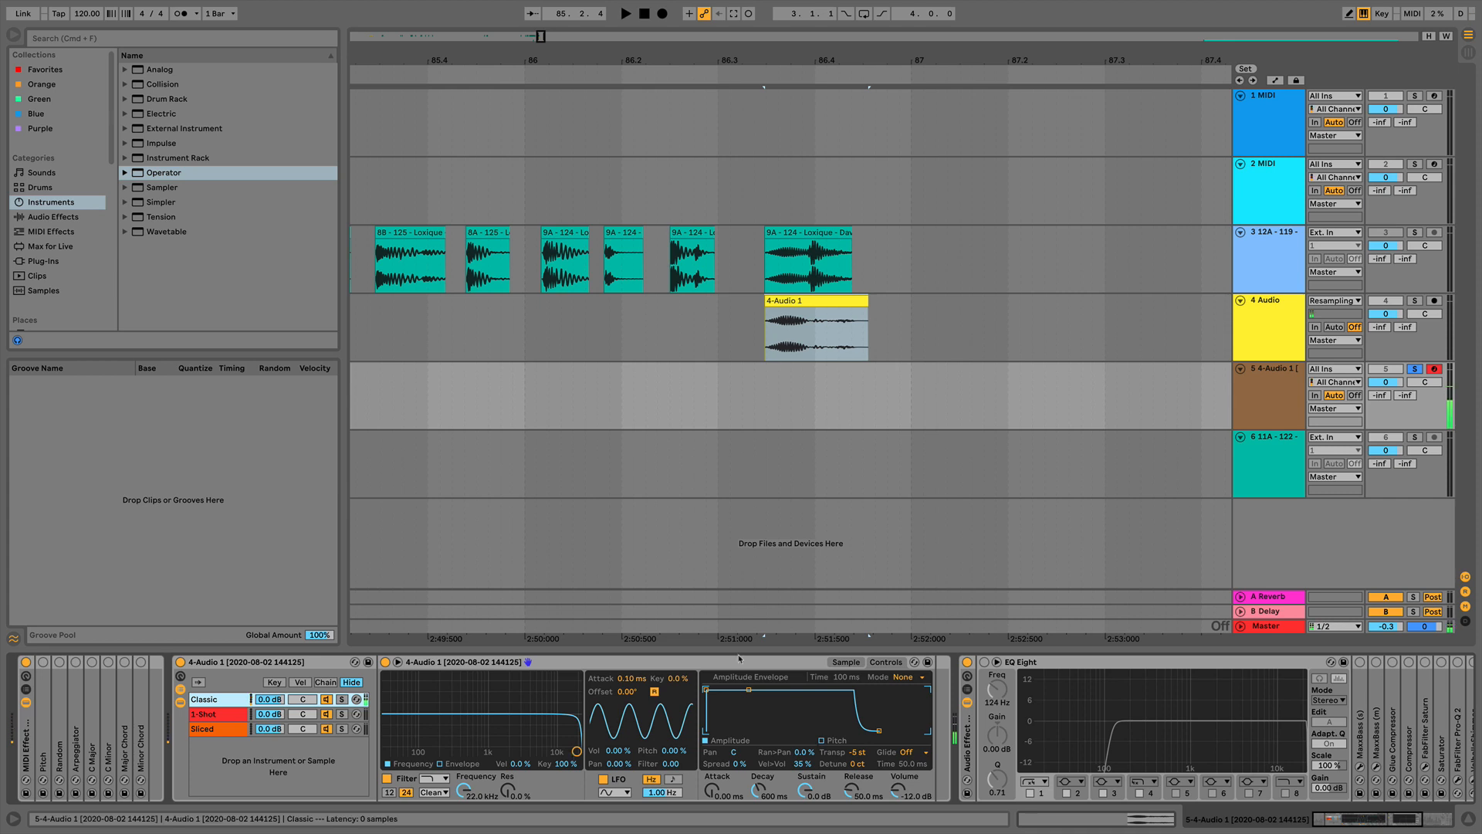
click(846, 662)
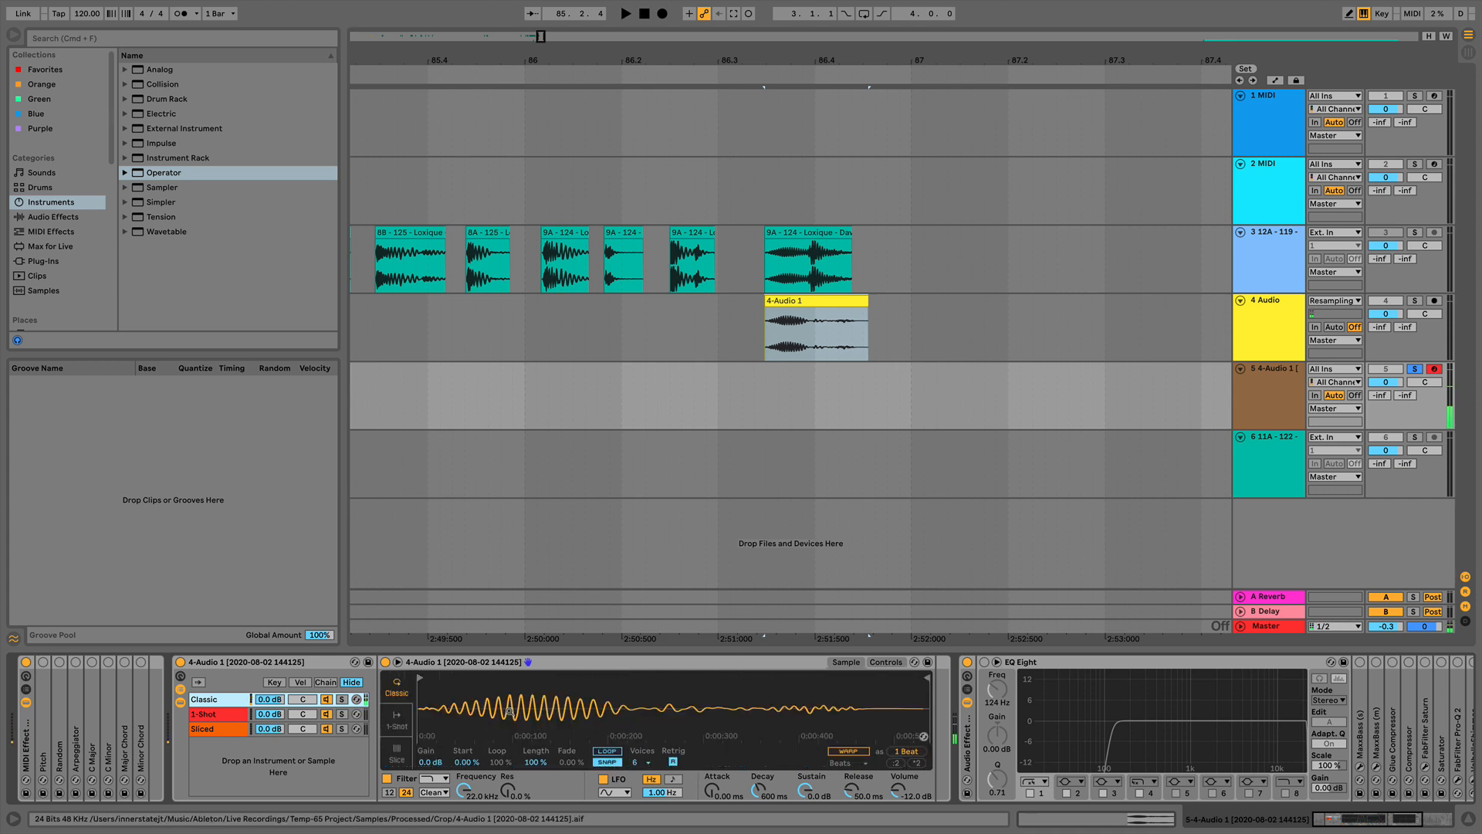
- Save the instrument rack to the User Library and rename the preset 000 Sampled Sub 1
click(368, 663)
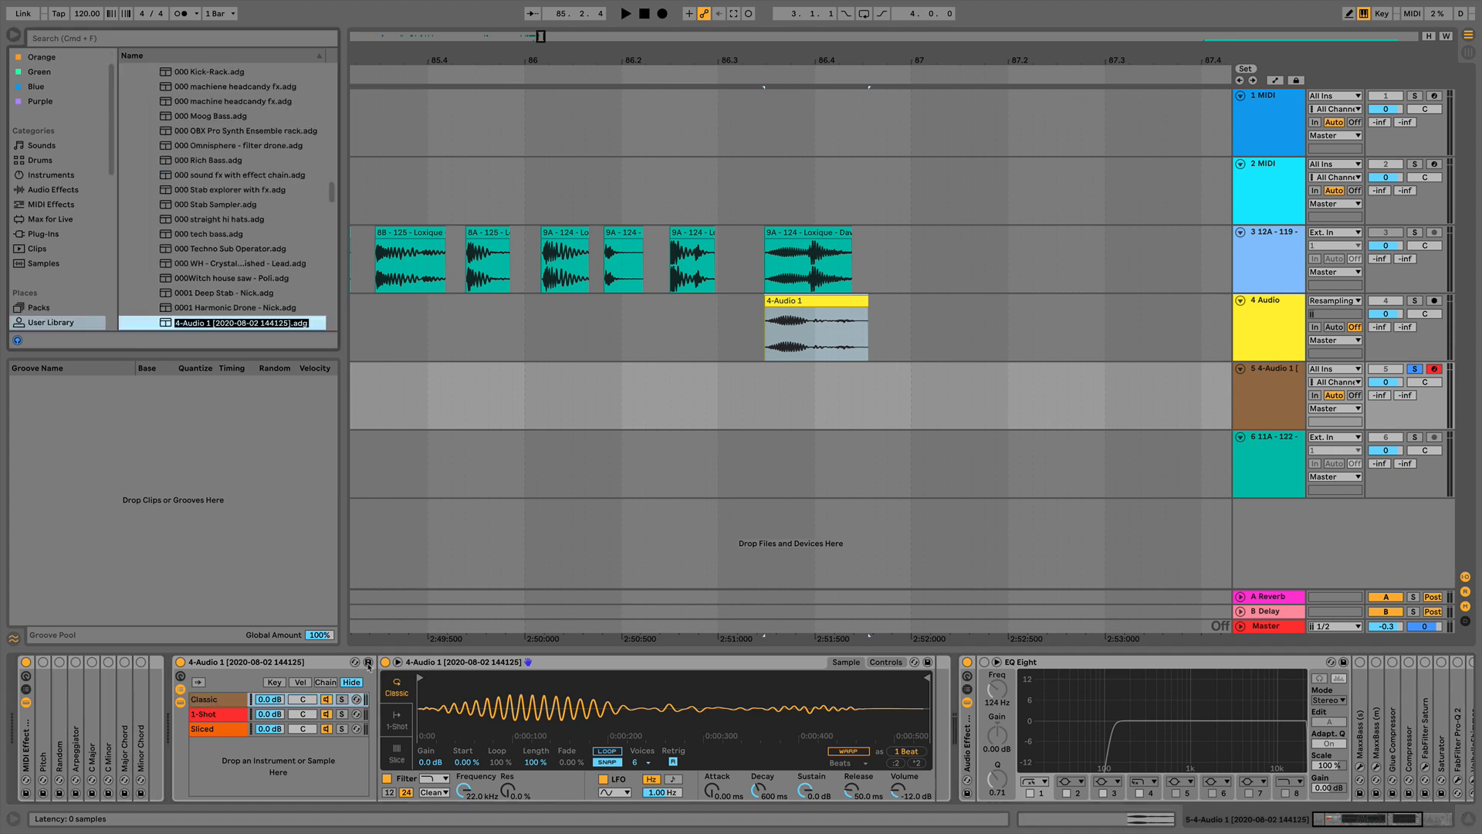
click(243, 326)
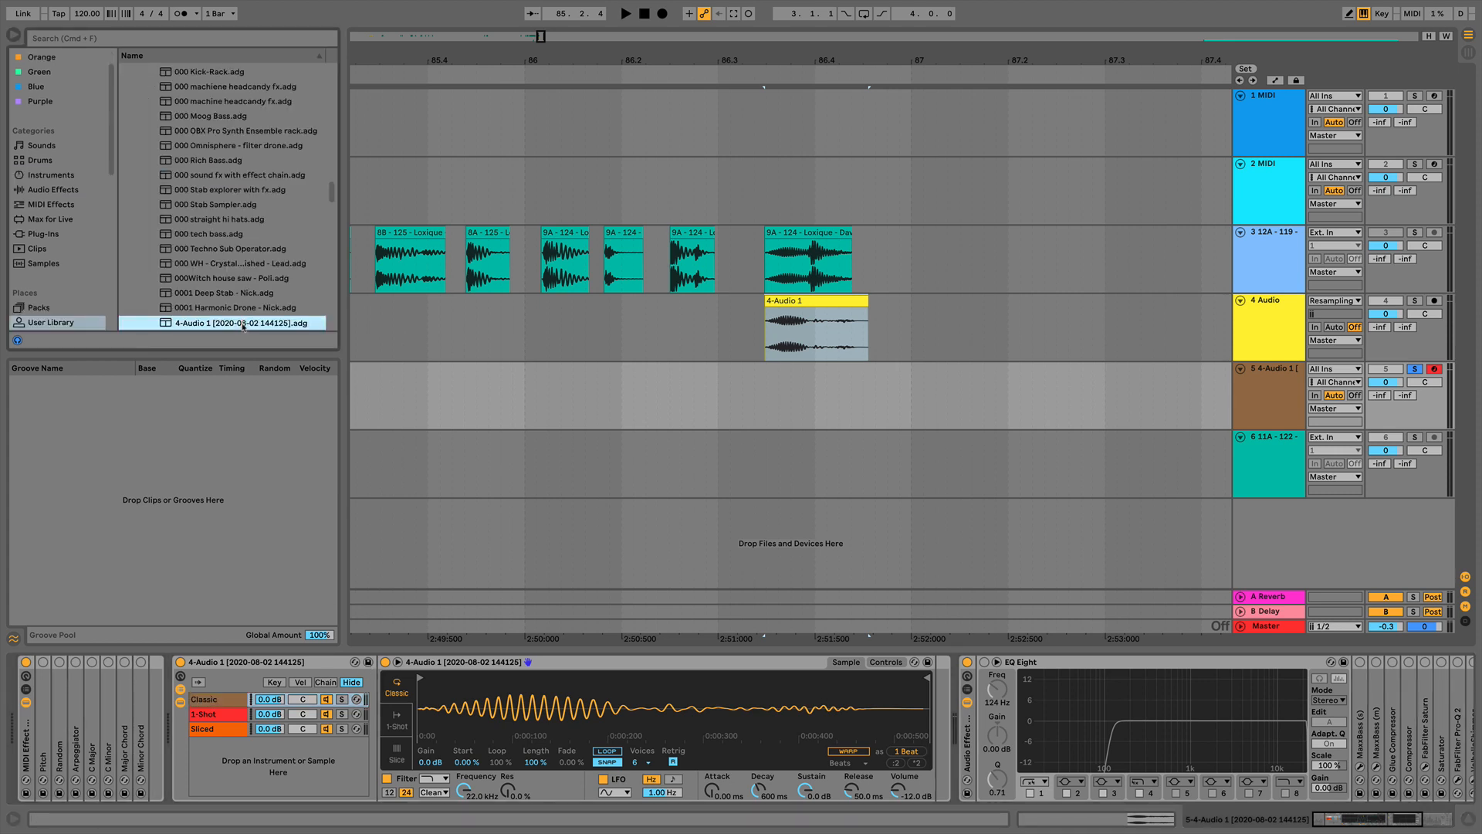
key(super+r)
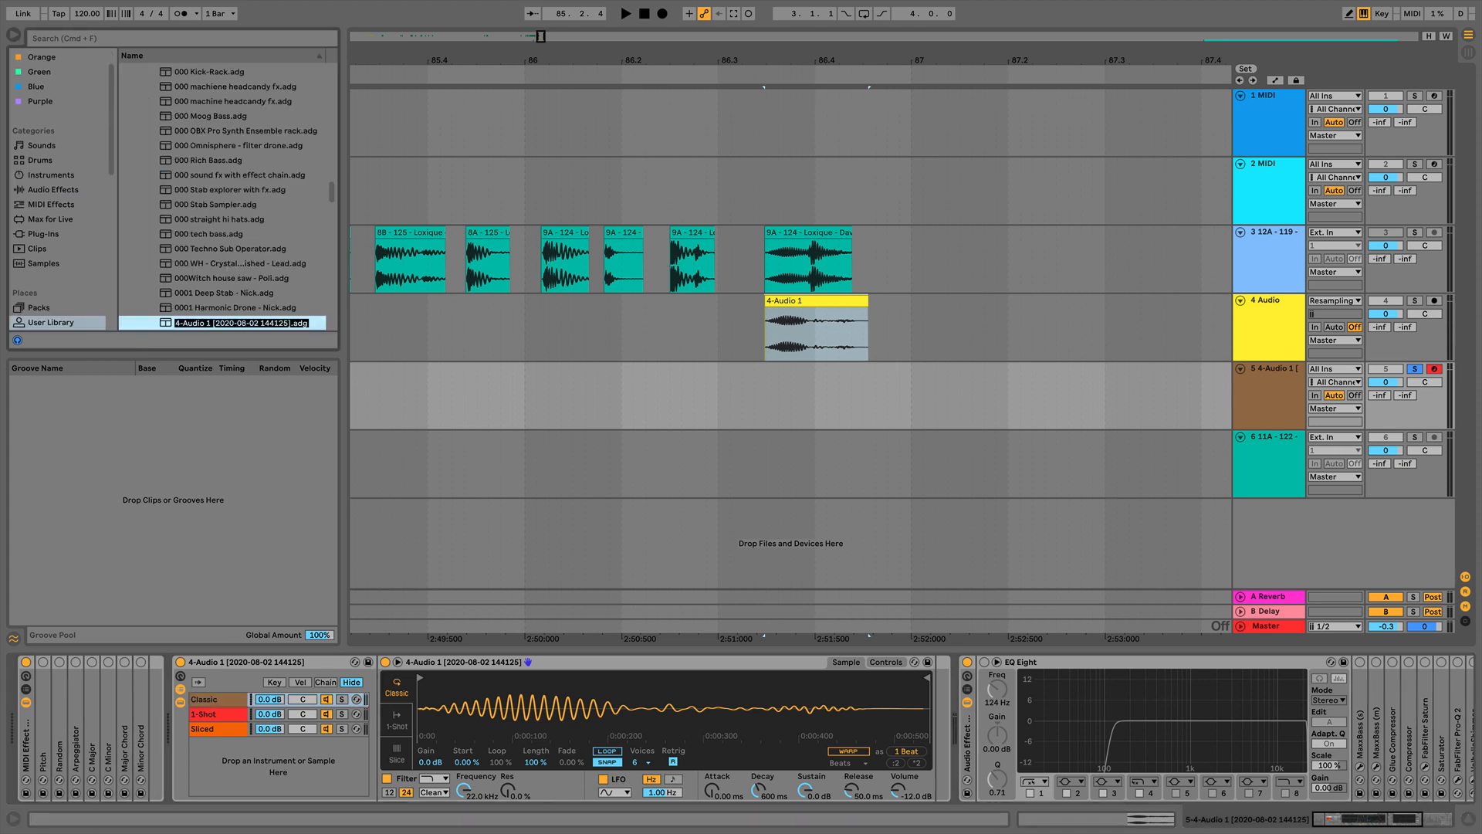
key(BackSpace)
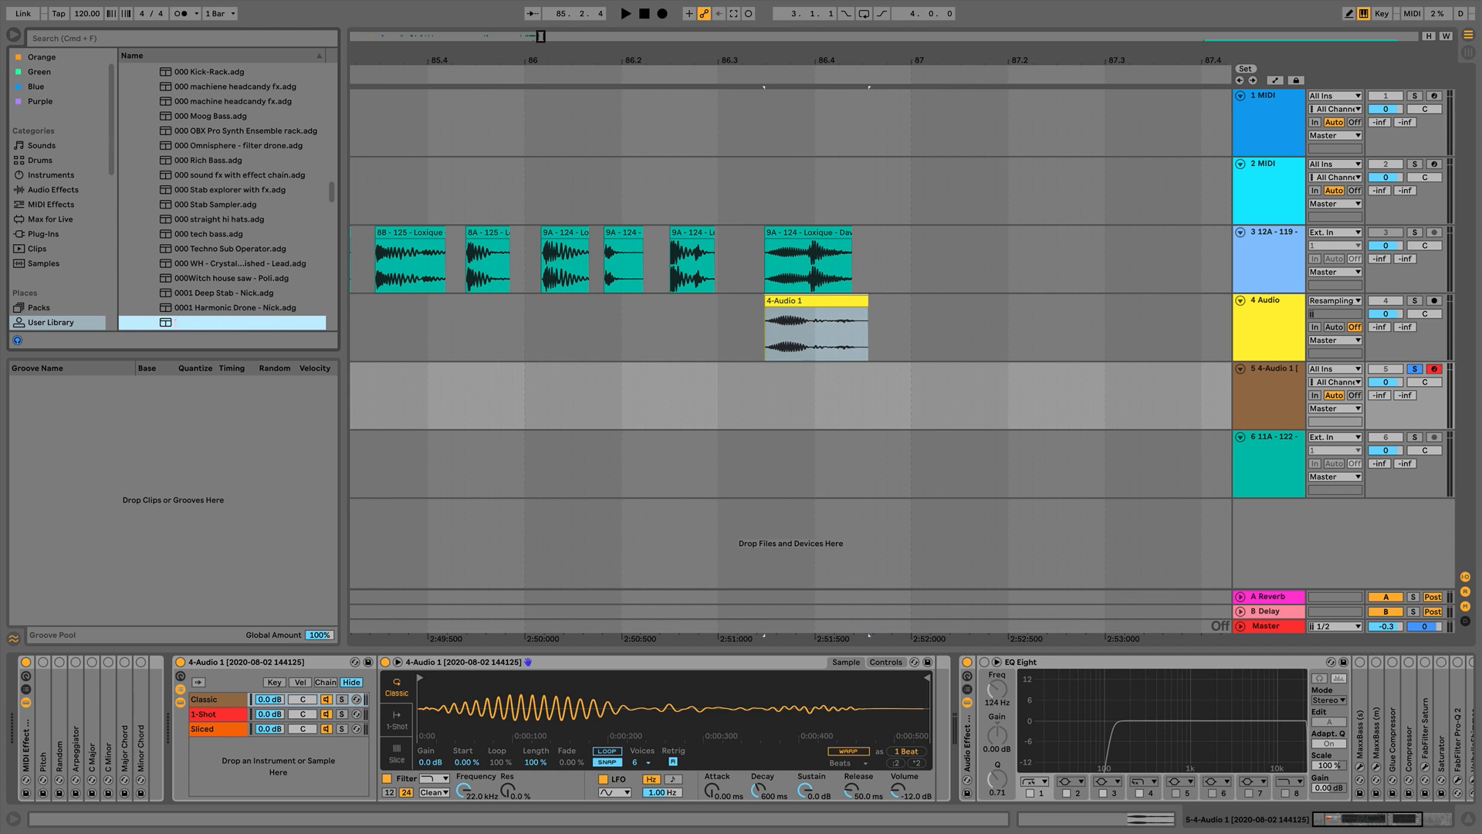
text(Sa)
text(000)
key(Return)
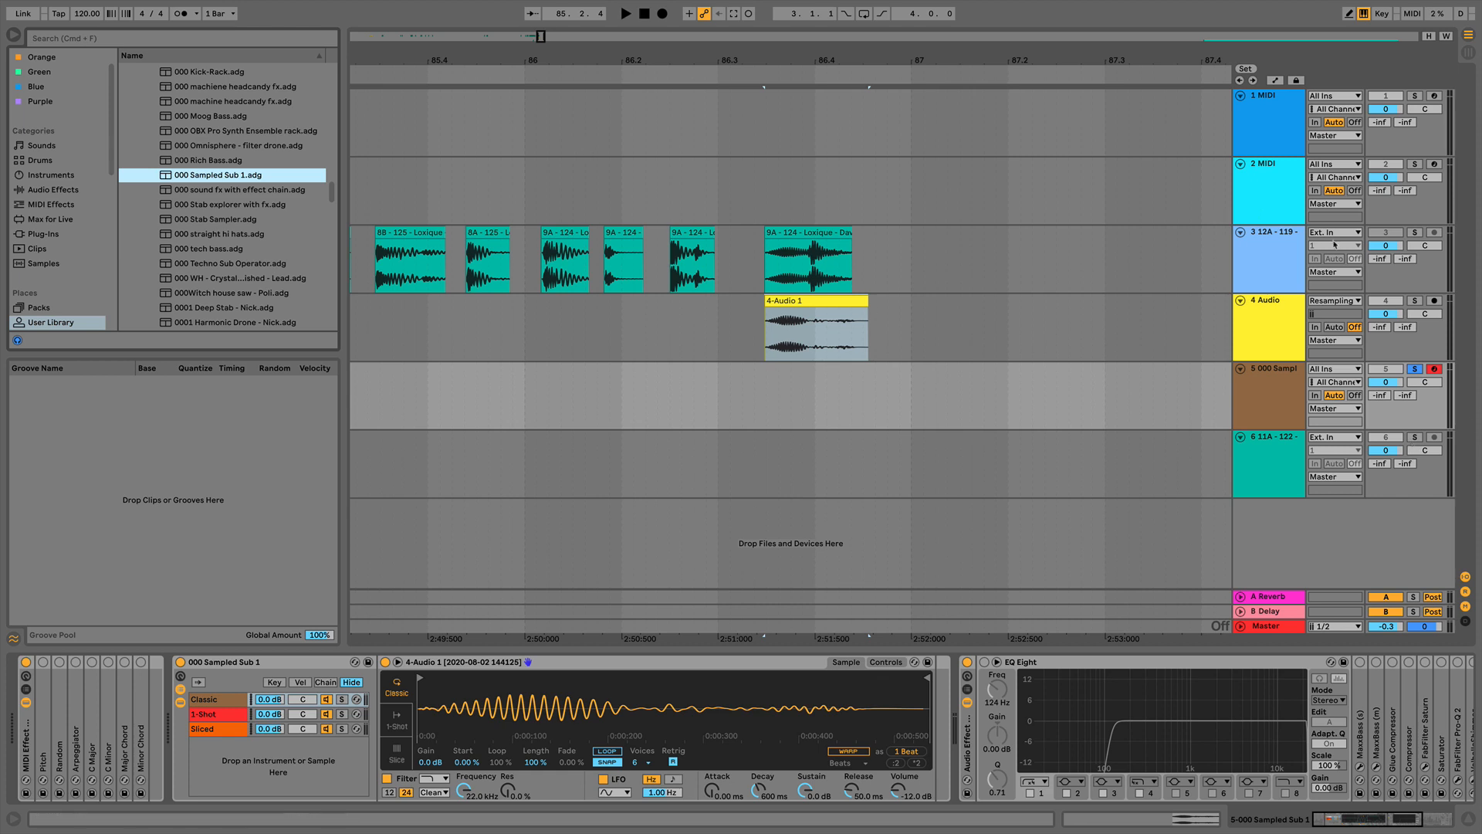
- Solo the track 3 audio and play its chopped Loxique clip starting at 86.2.3
click(1416, 232)
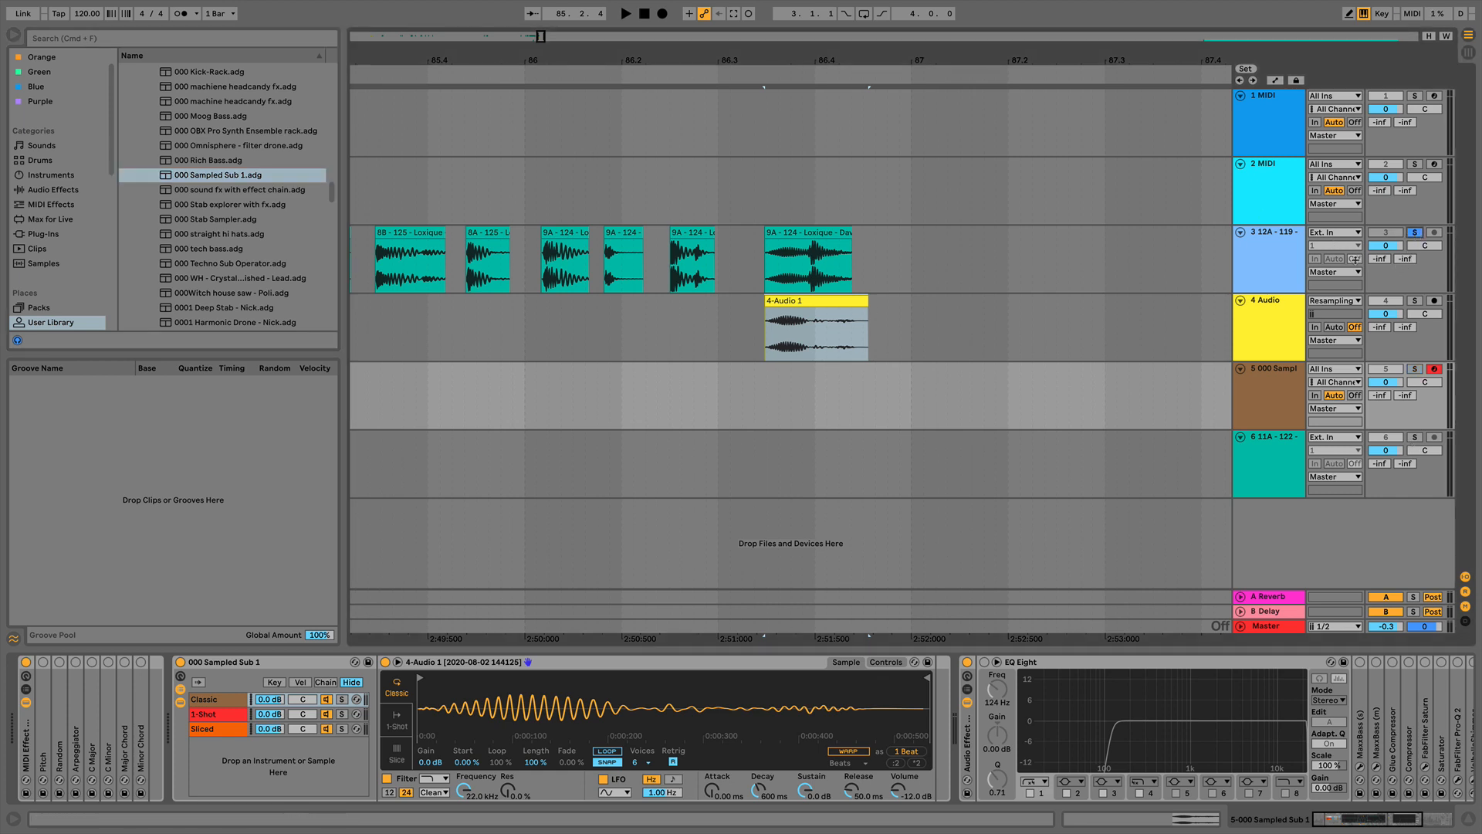
click(688, 233)
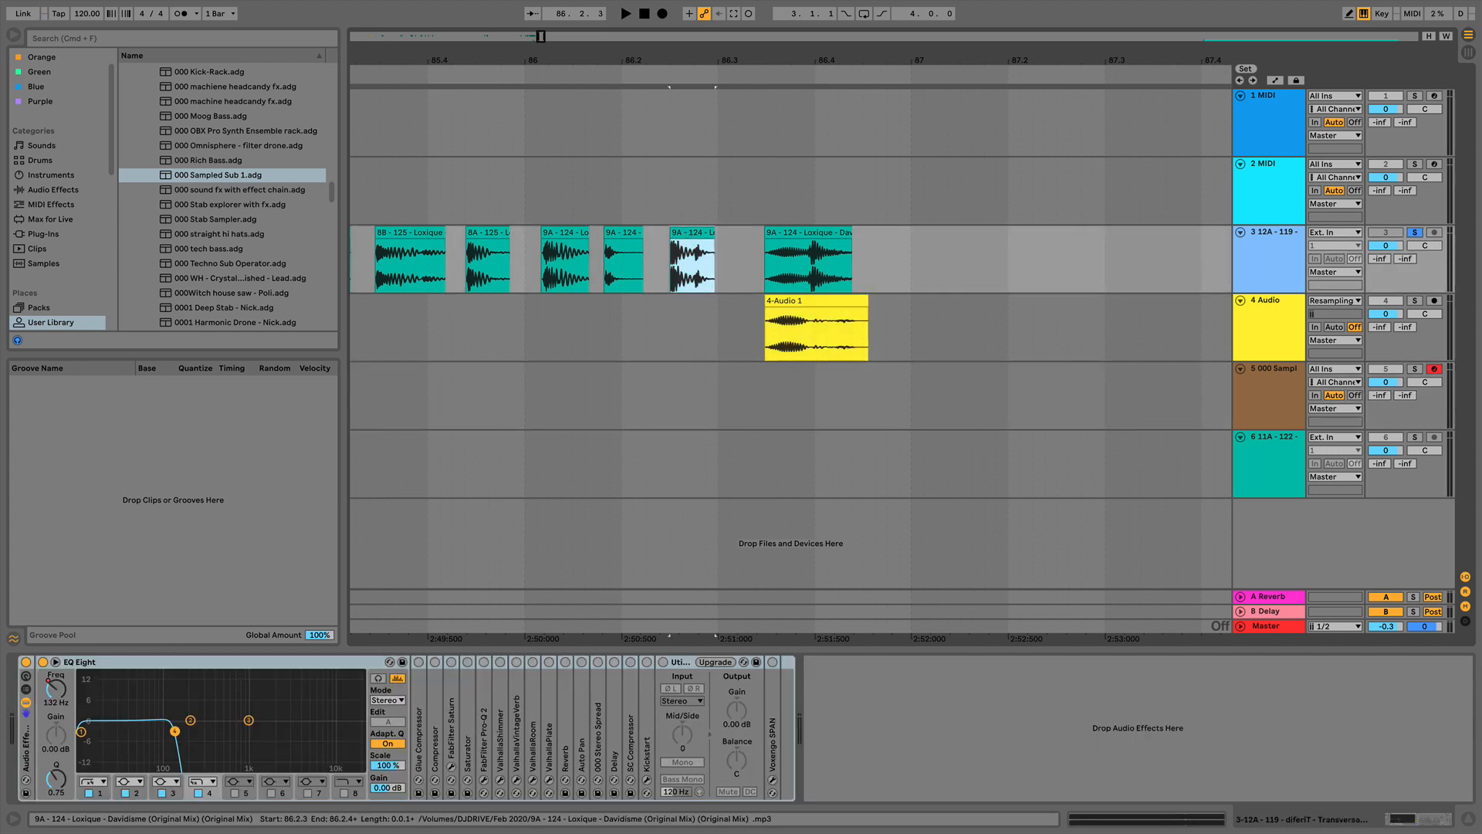
key(space)
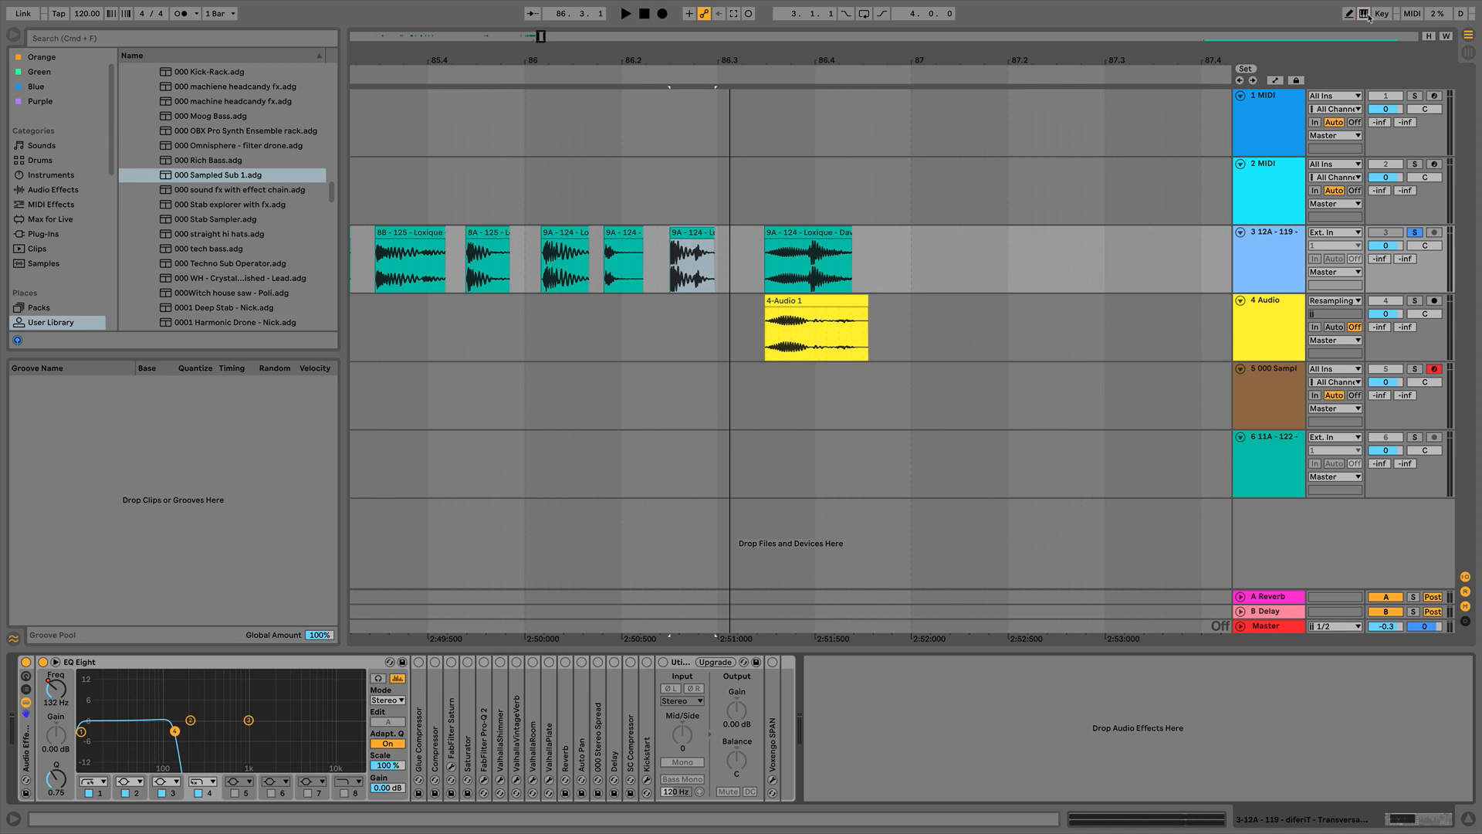
- Show automation and raise track 3's EQ Eight frequency line ahead of the last clip to 22.0 kHz, playing the 86.2.3 clip as a check
key(a)
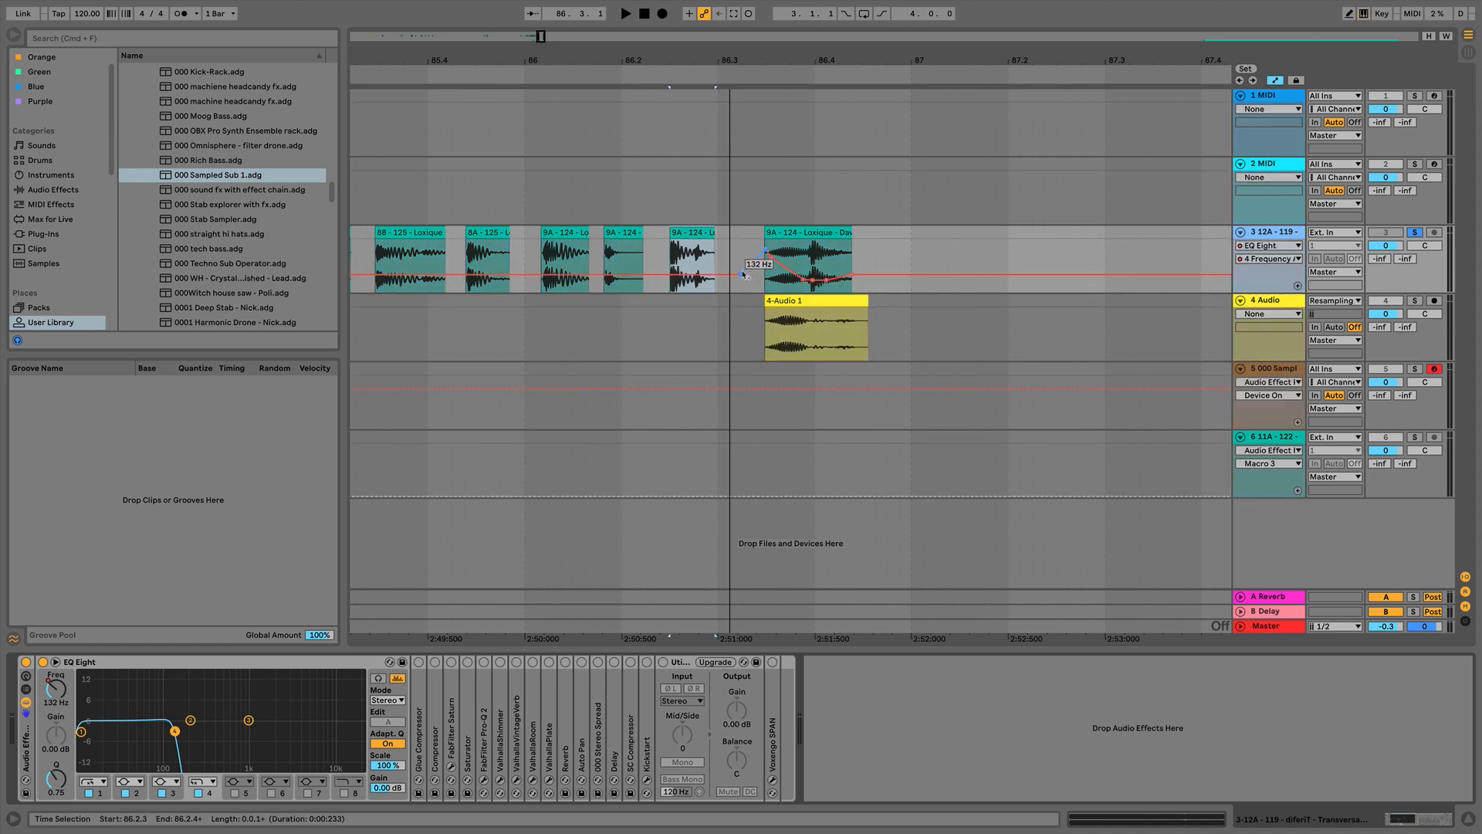
drag(741, 275, 741, 238)
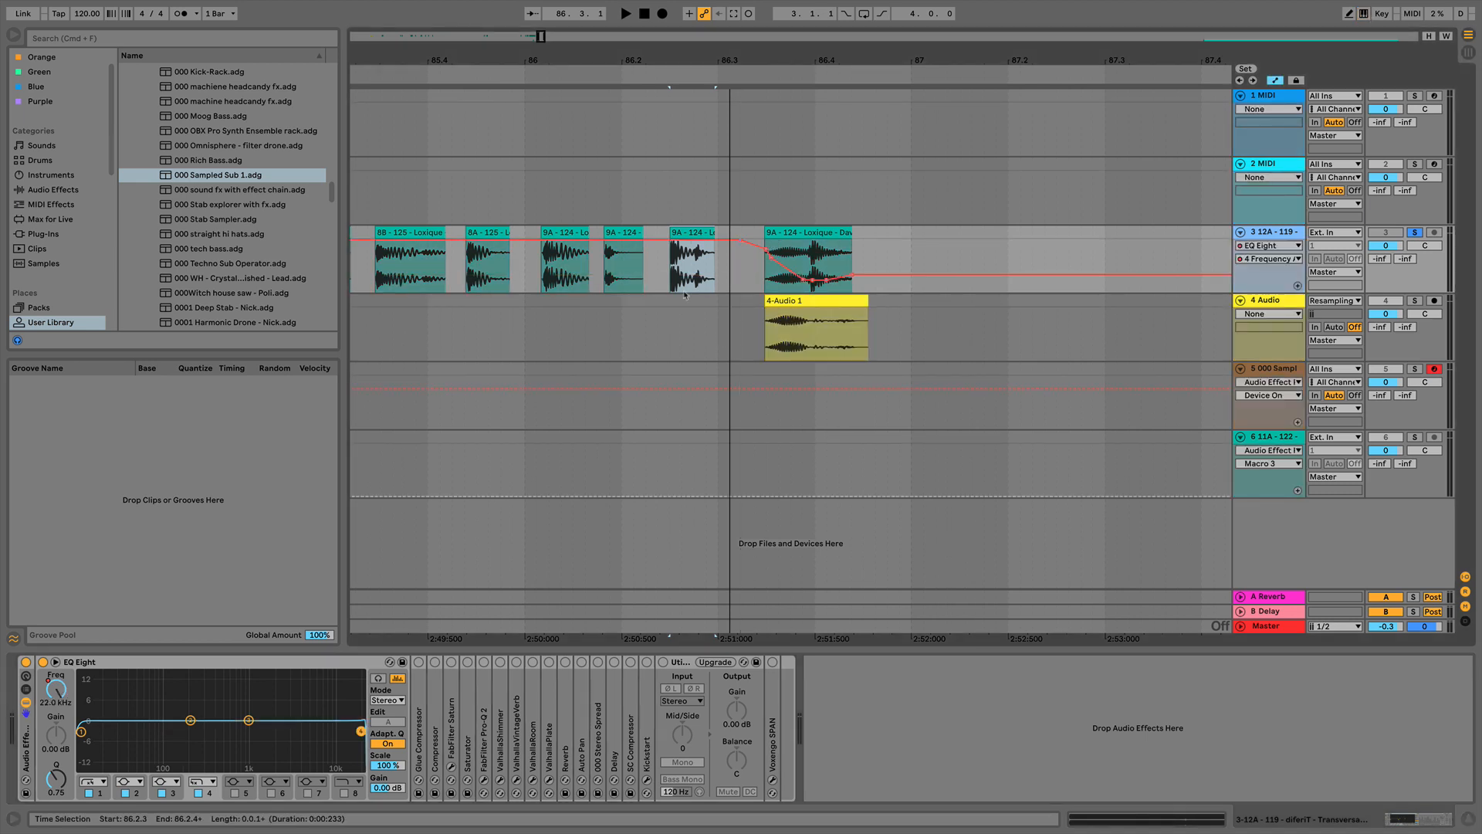
click(687, 232)
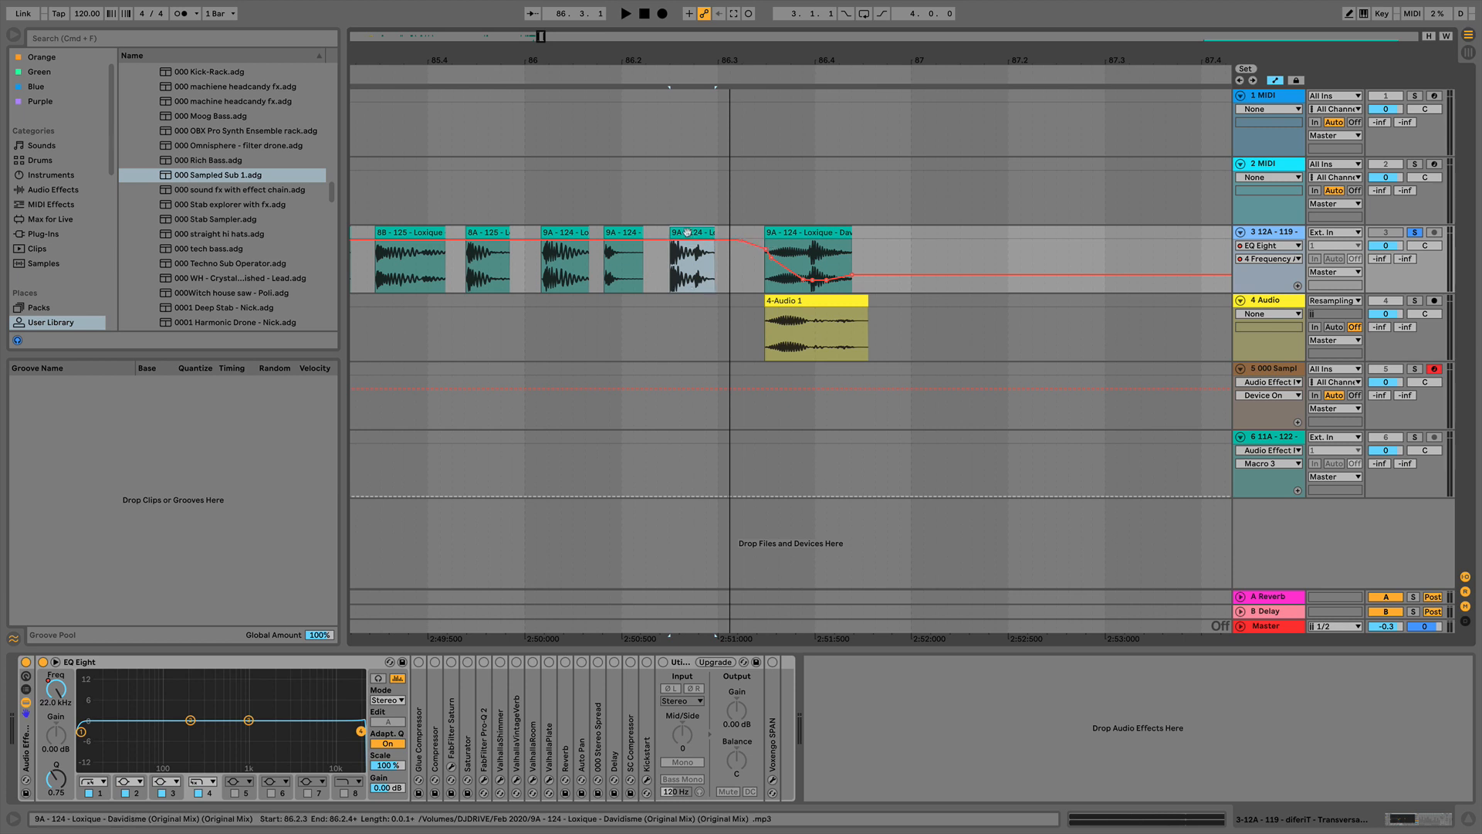
key(space)
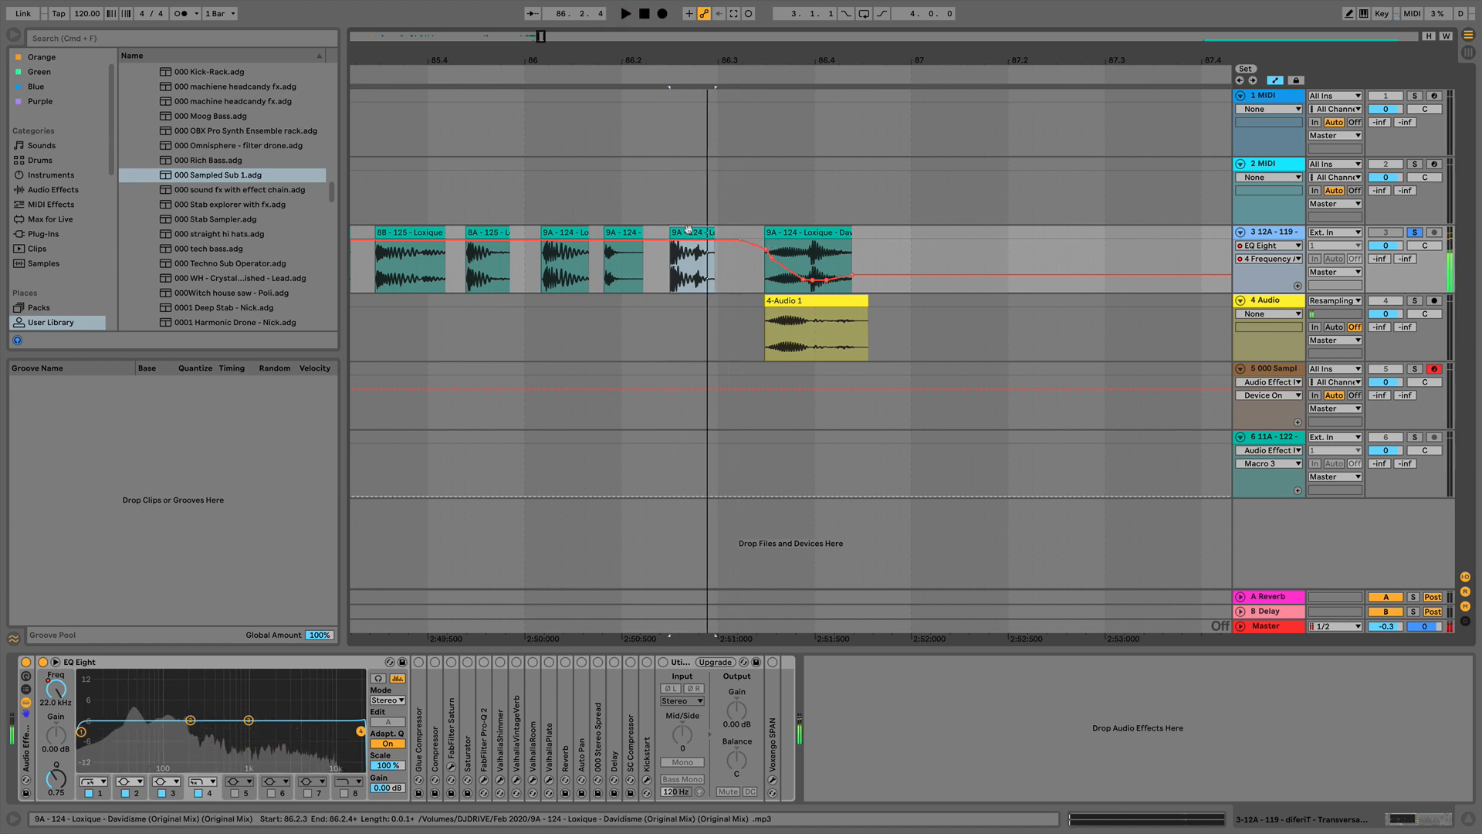
click(1416, 233)
click(699, 263)
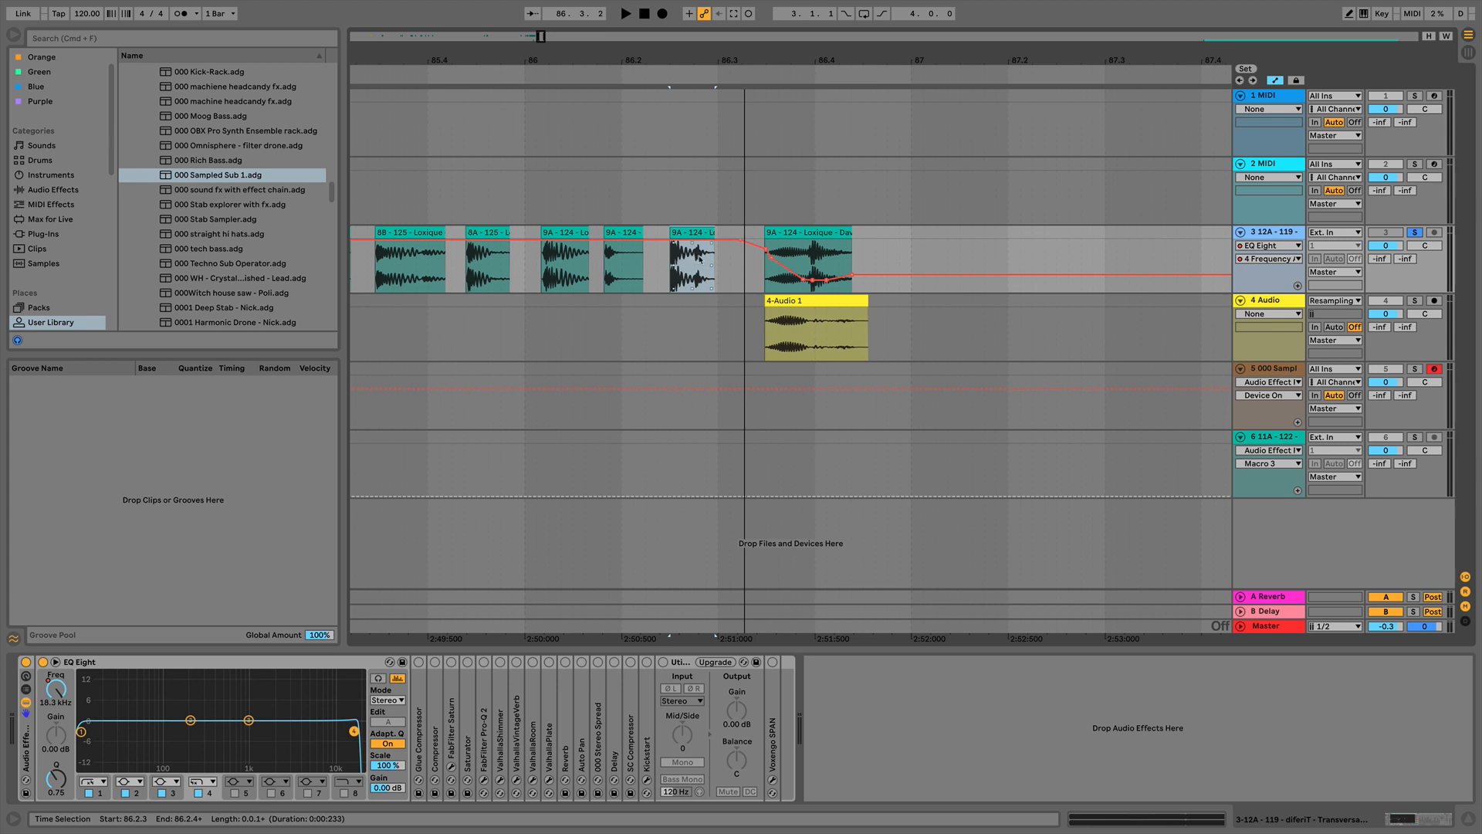
- Try to shape a frequency automation dip over the clip at 86.2.3, falling to 10.0 Hz near its end
scroll(689, 165, up, 3)
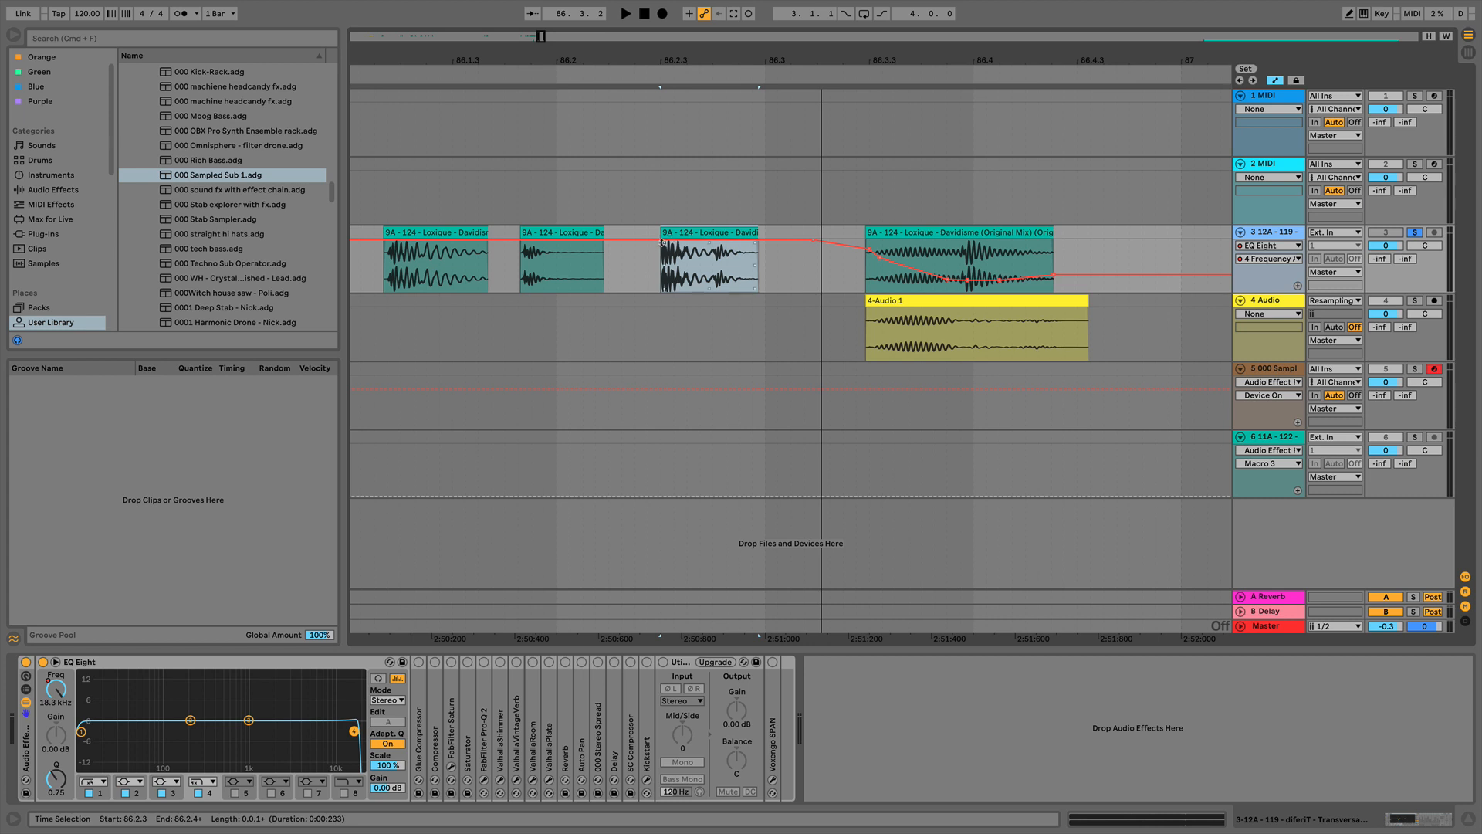
click(704, 319)
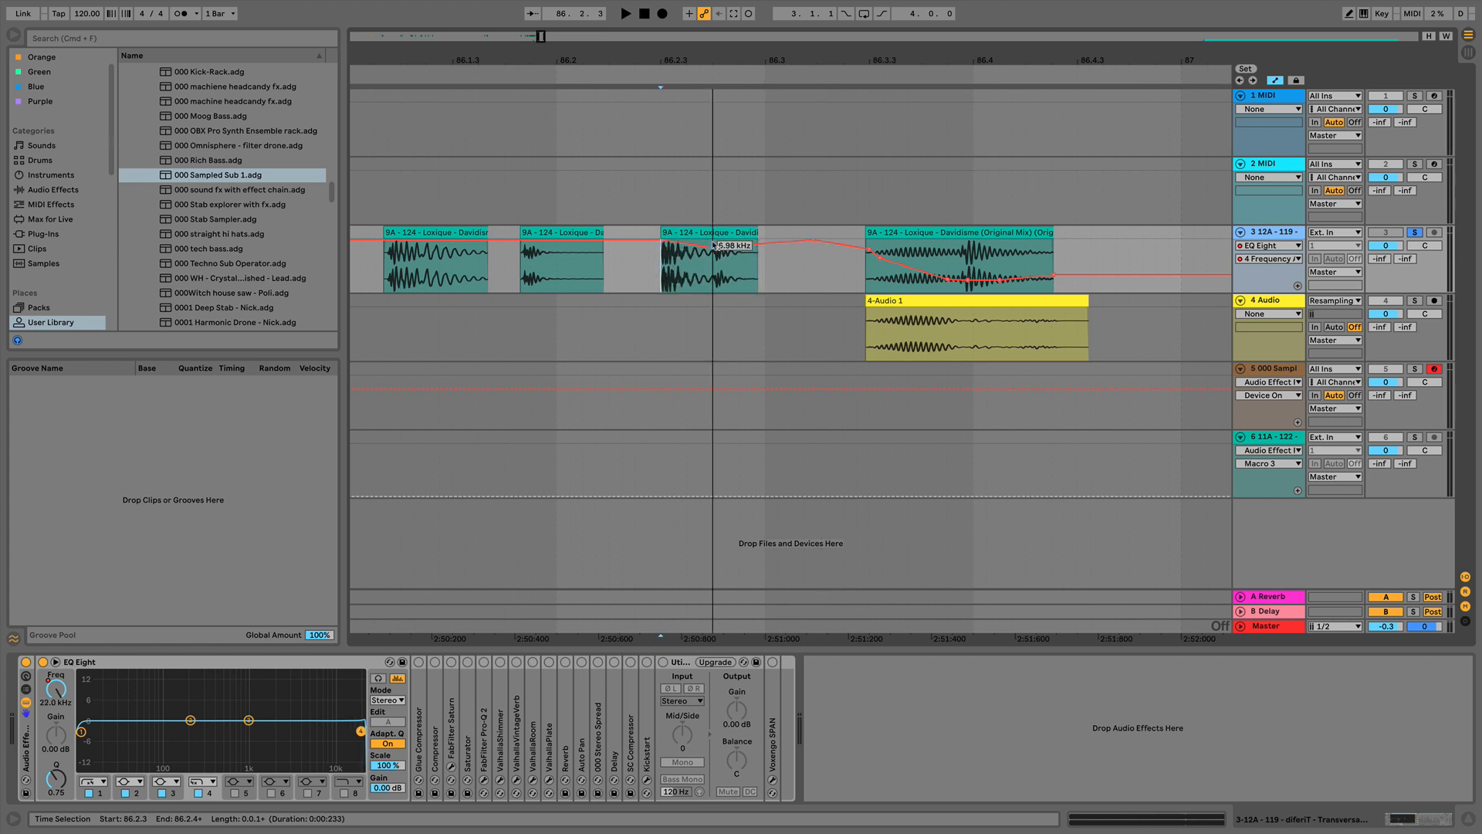
drag(712, 245, 711, 265)
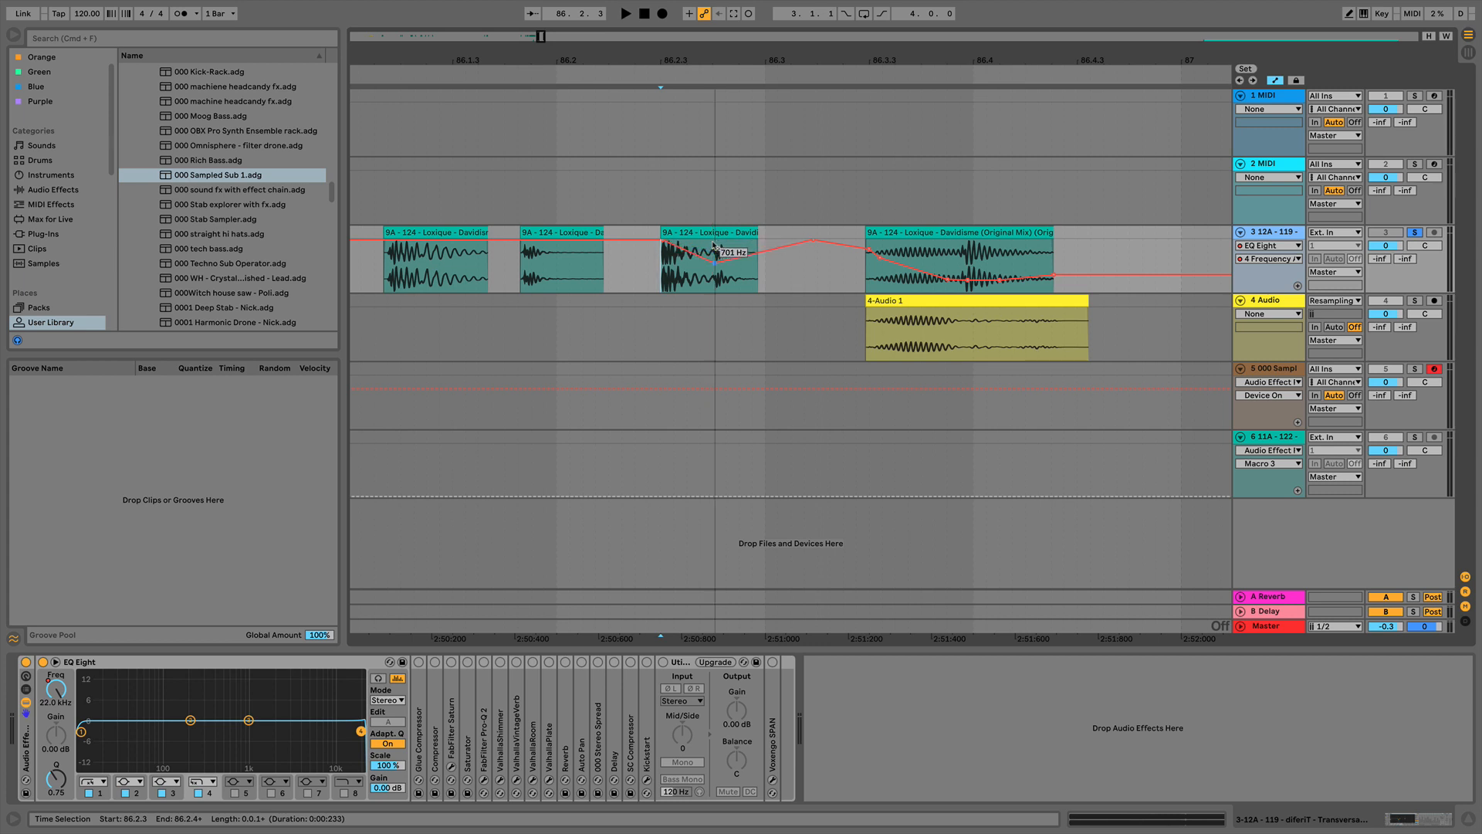
key(space)
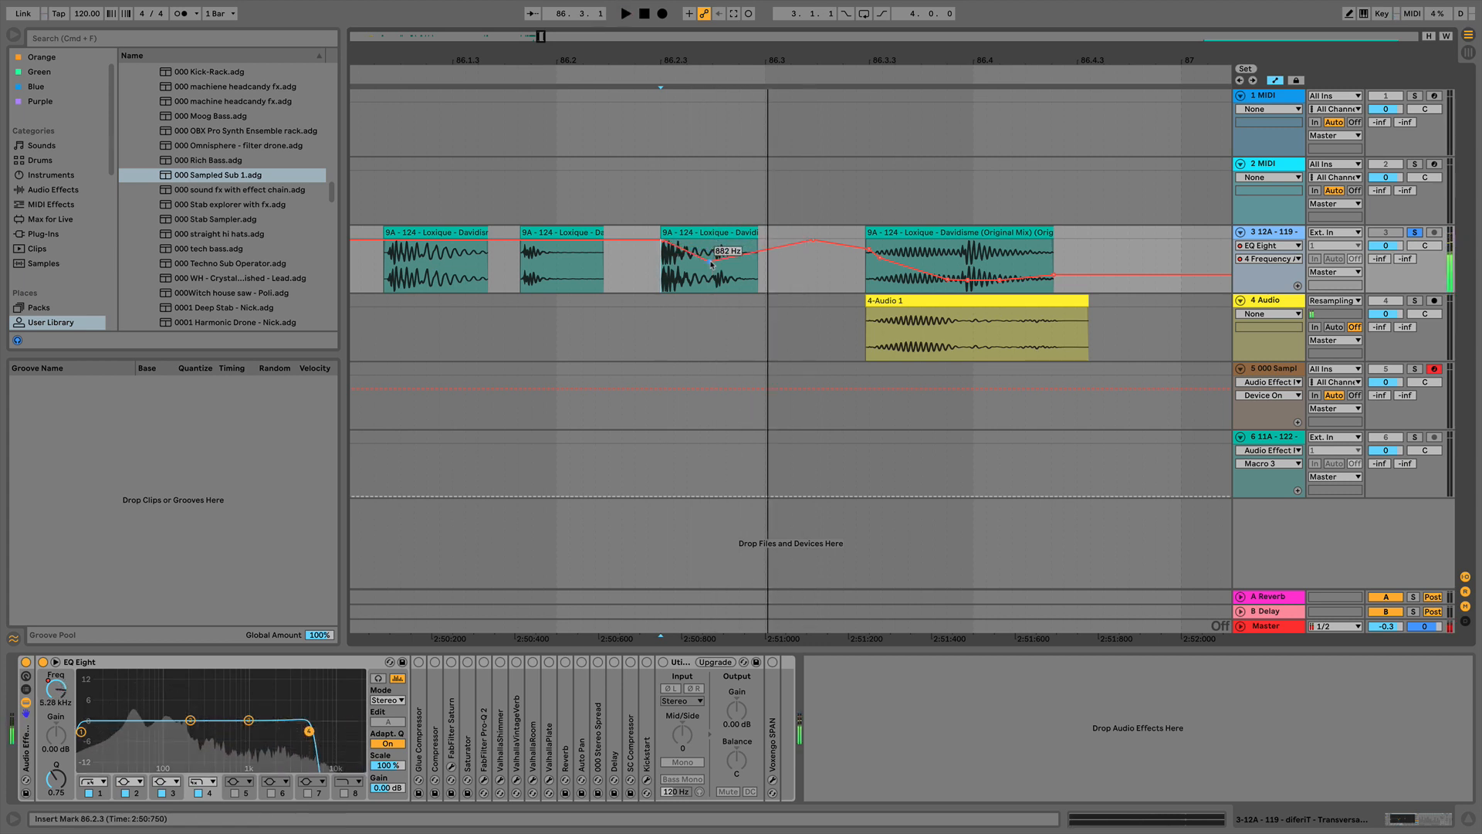
drag(711, 264, 754, 294)
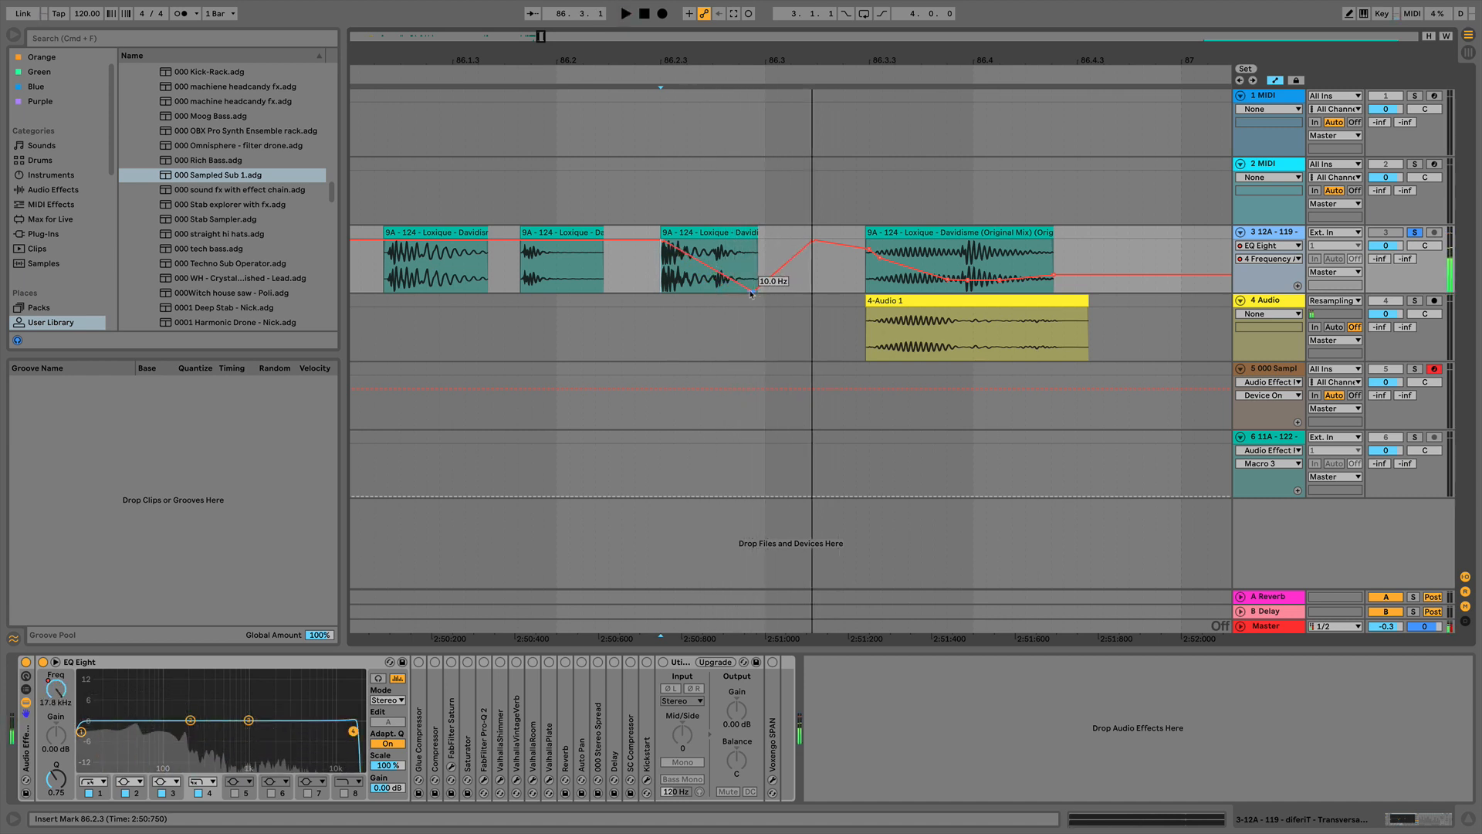
click(755, 290)
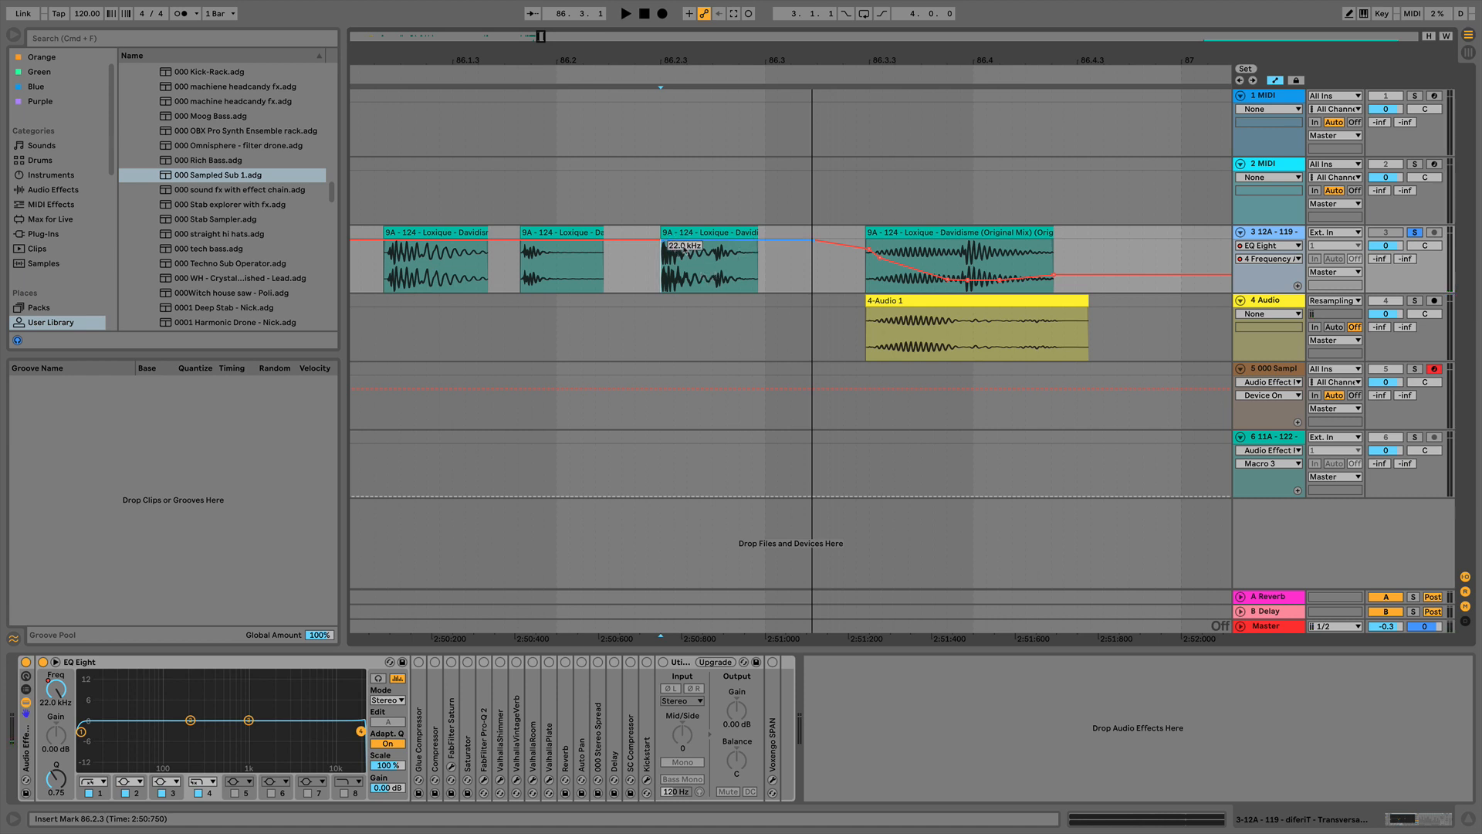
- Draw the EQ Eight frequency automation falling to 10.0 Hz across the second half of the 86.2.3 clip and play it back
drag(743, 240, 743, 261)
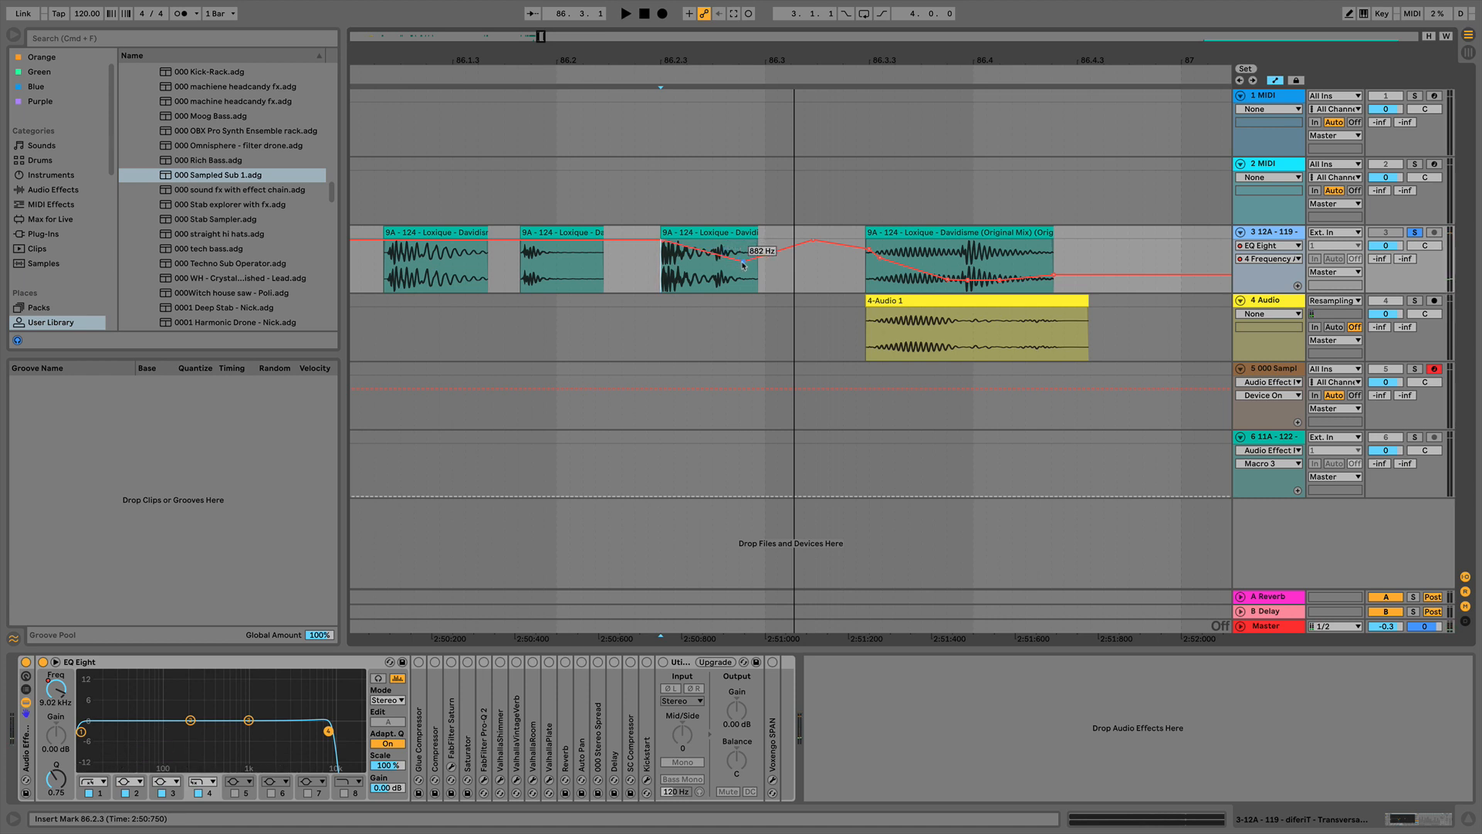
drag(744, 261, 753, 294)
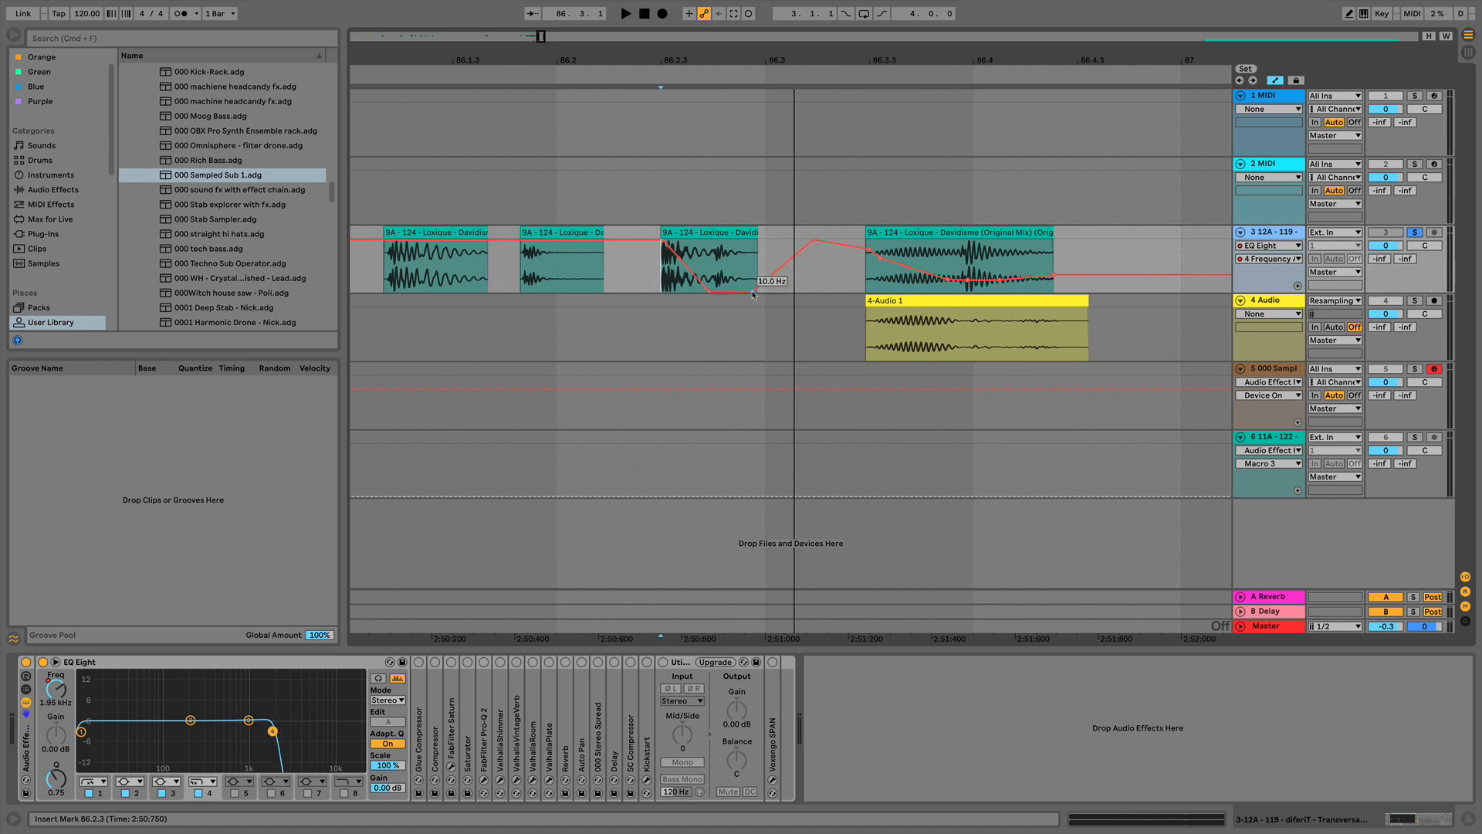
key(space)
key(space)
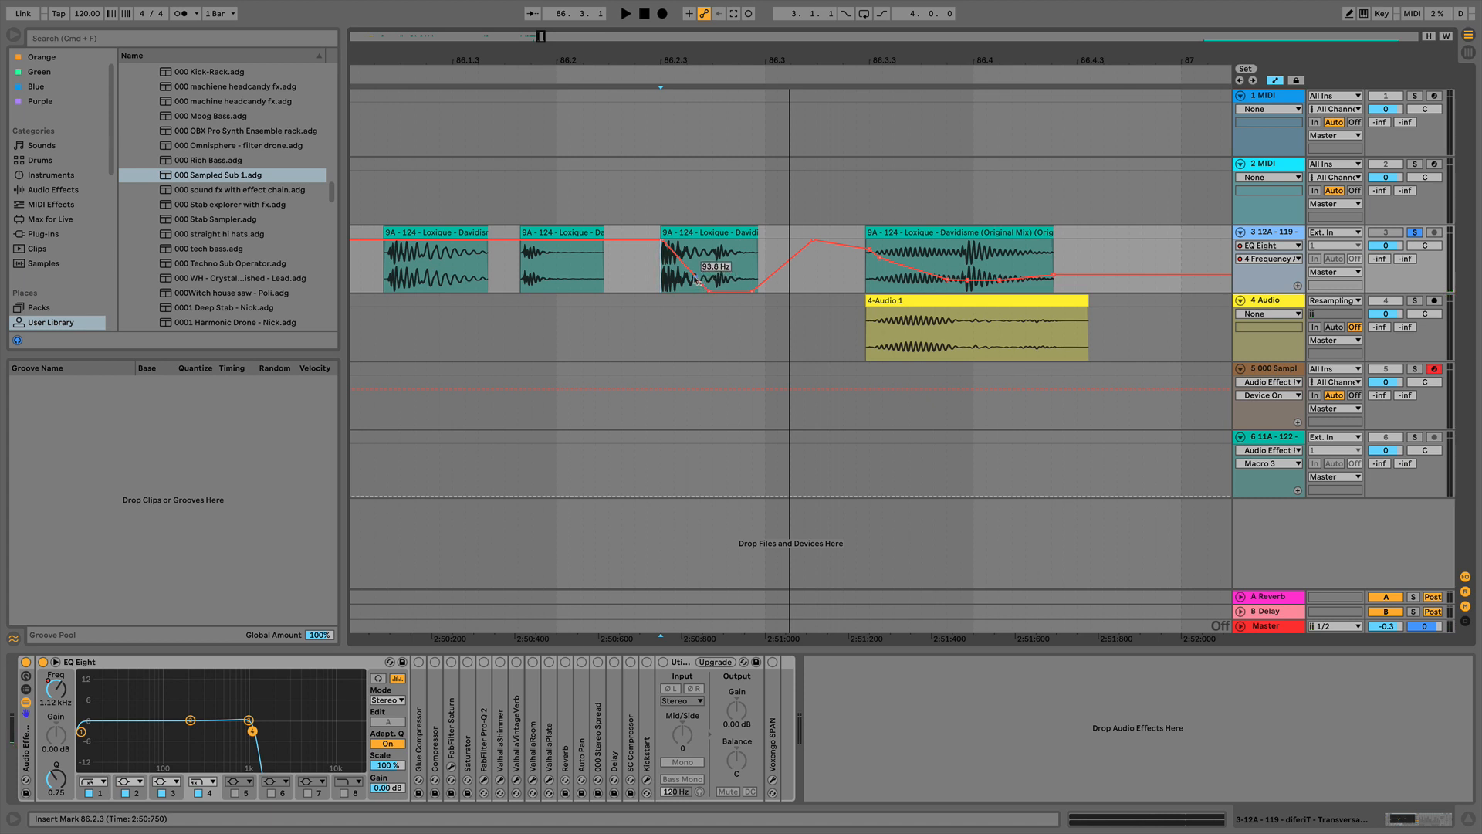
- Bend the falling frequency automation segment over the clip into a curve that stays open longer before dropping steeply, checking with playback
drag(696, 277, 703, 270)
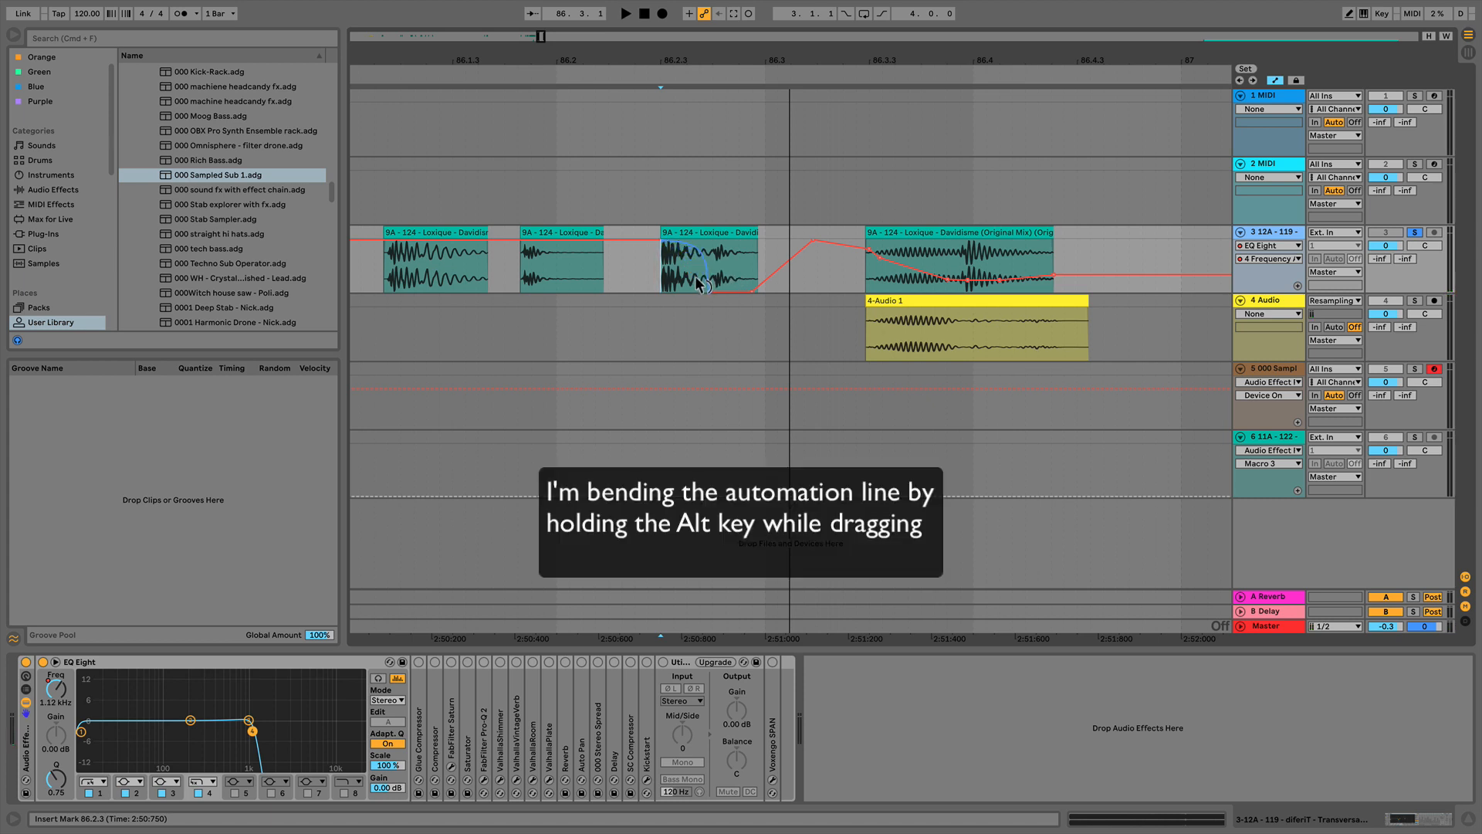
key(space)
key(space)
key(space)
key(space)
key(space)
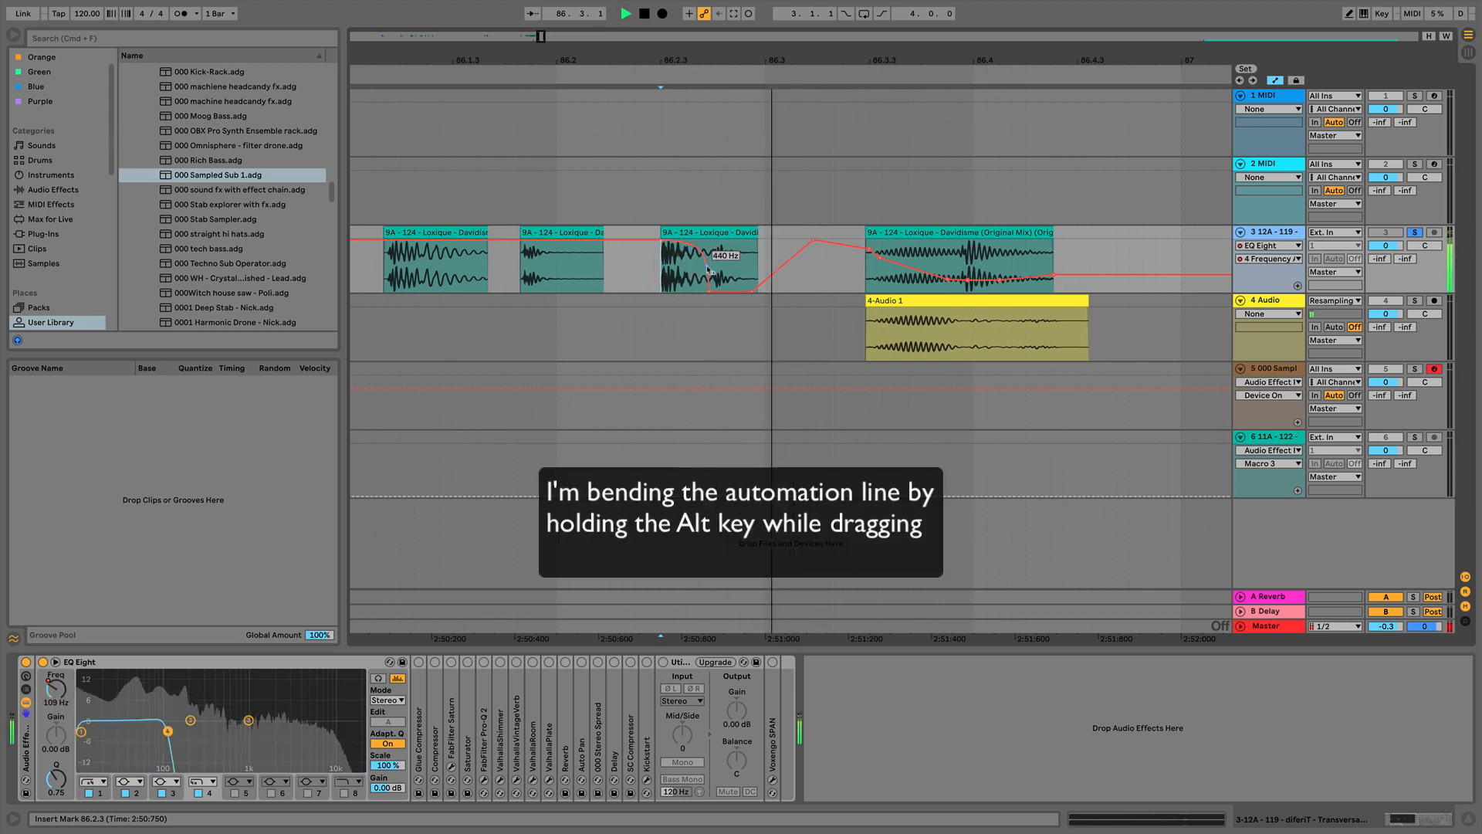
key(space)
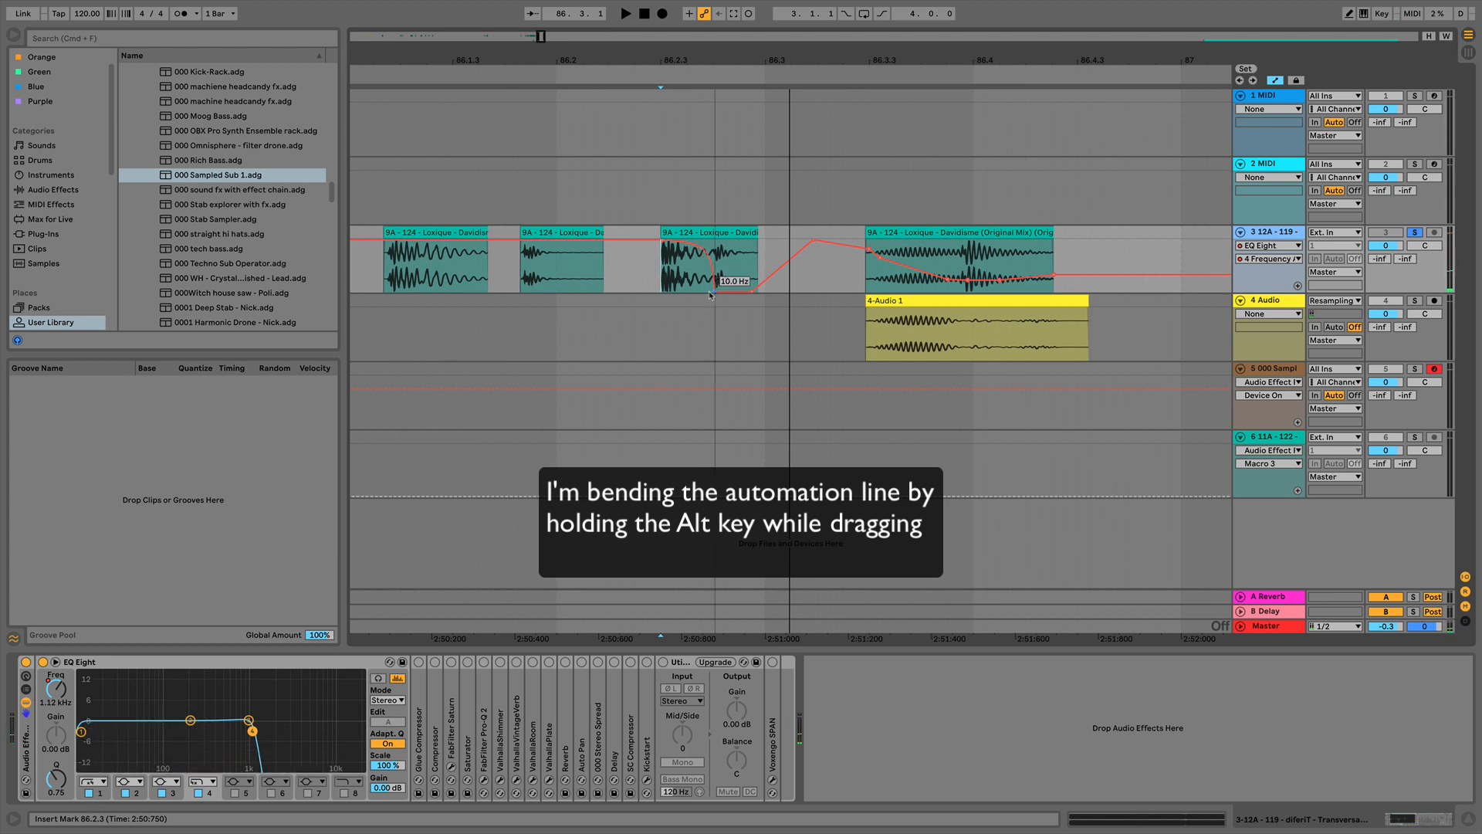
- Nudge the first 10.0 Hz breakpoint slightly later in the clip while replaying it to judge the filter cutoff timing
key(space)
key(space)
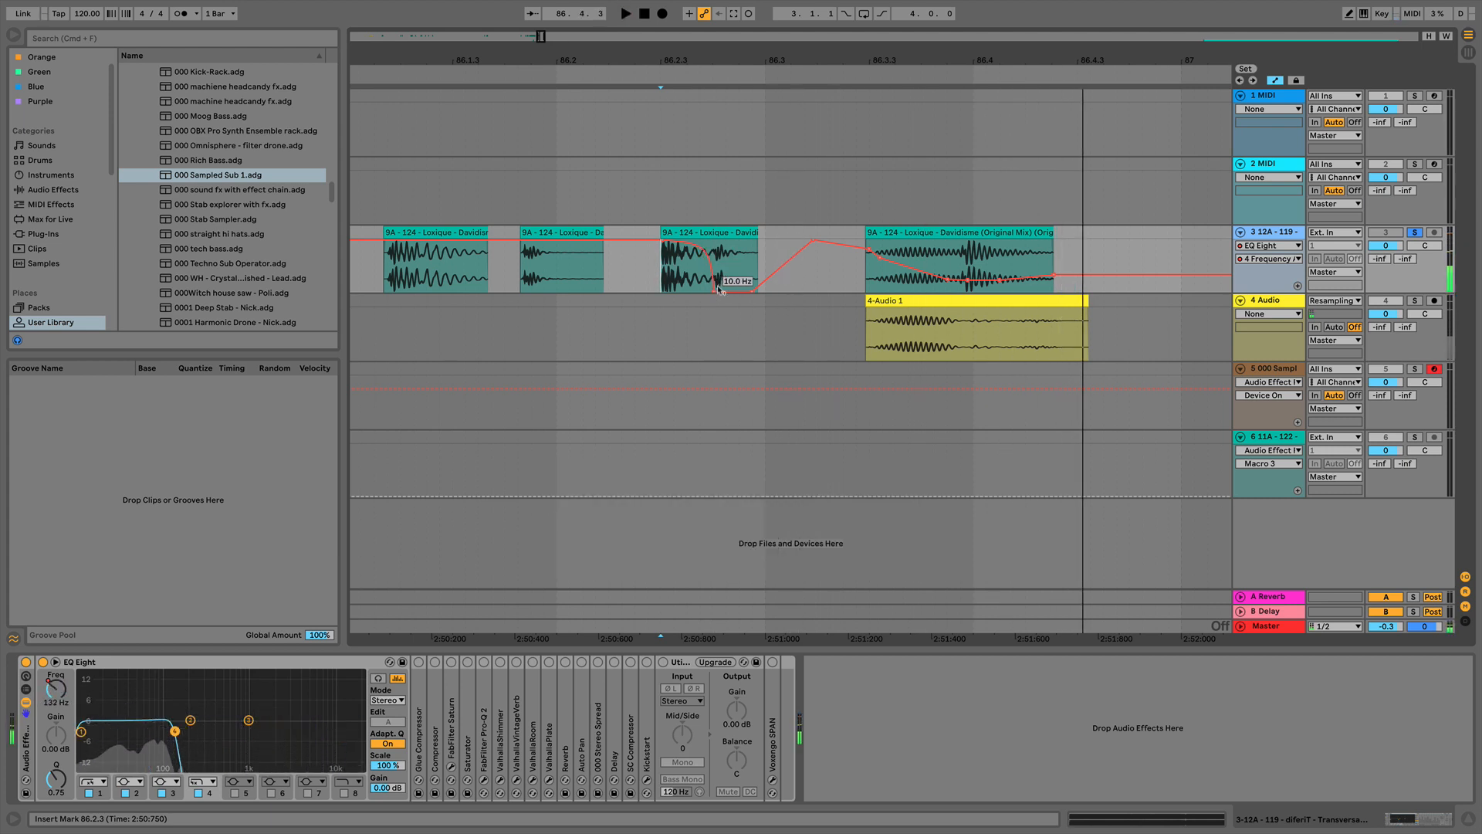
key(space)
key(space)
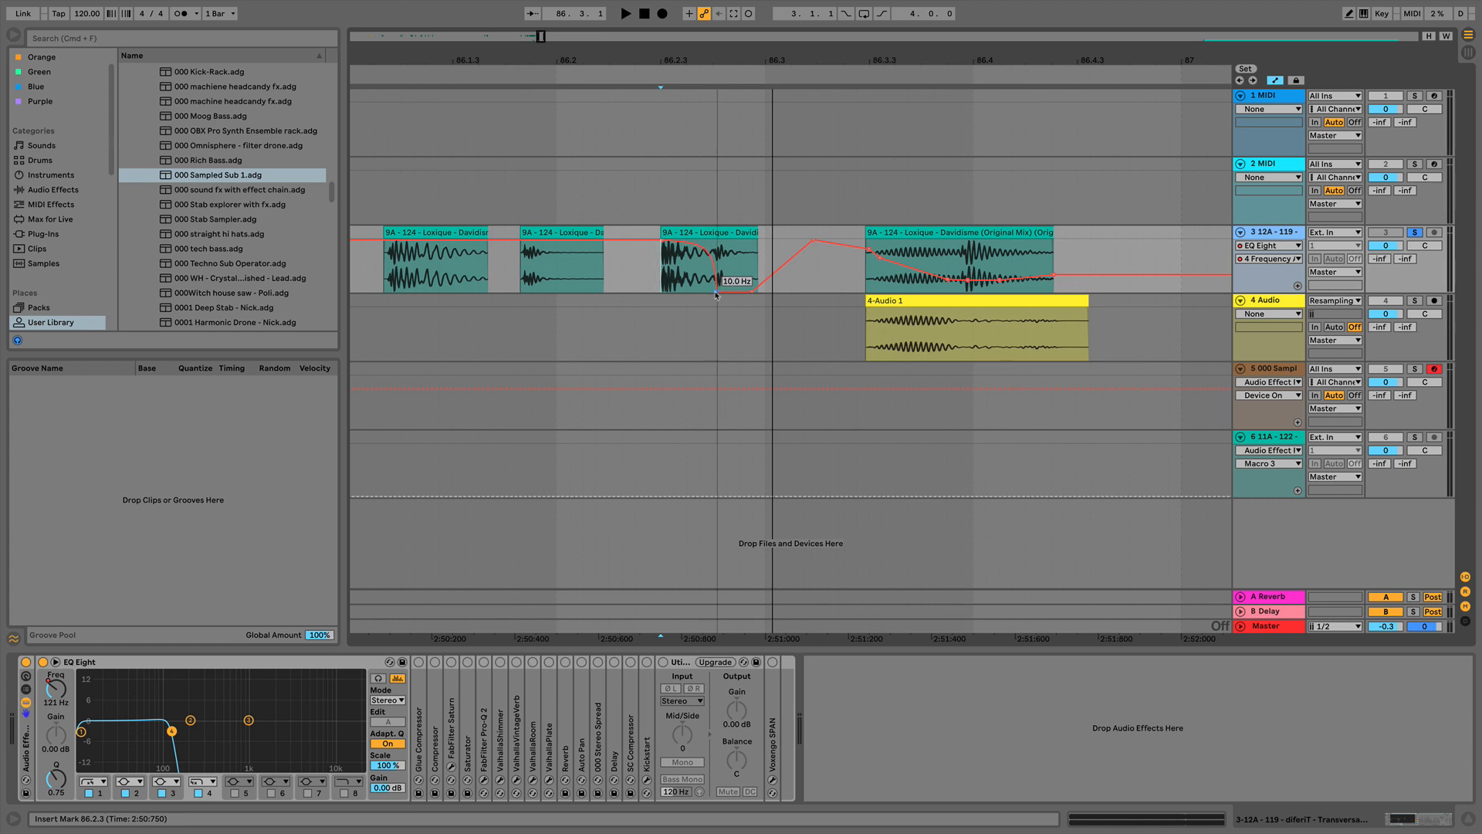
key(space)
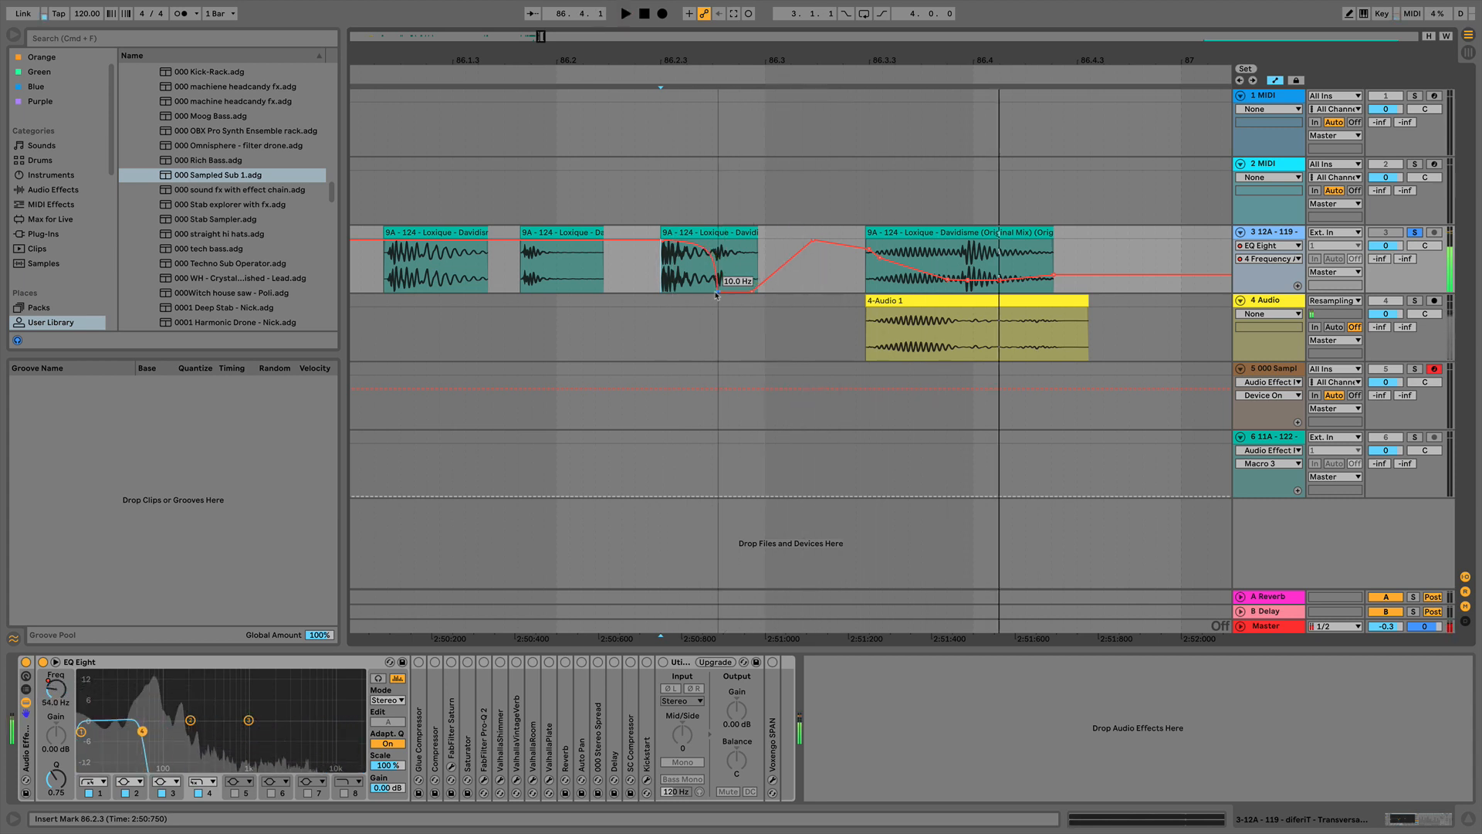
drag(717, 294, 724, 294)
key(space)
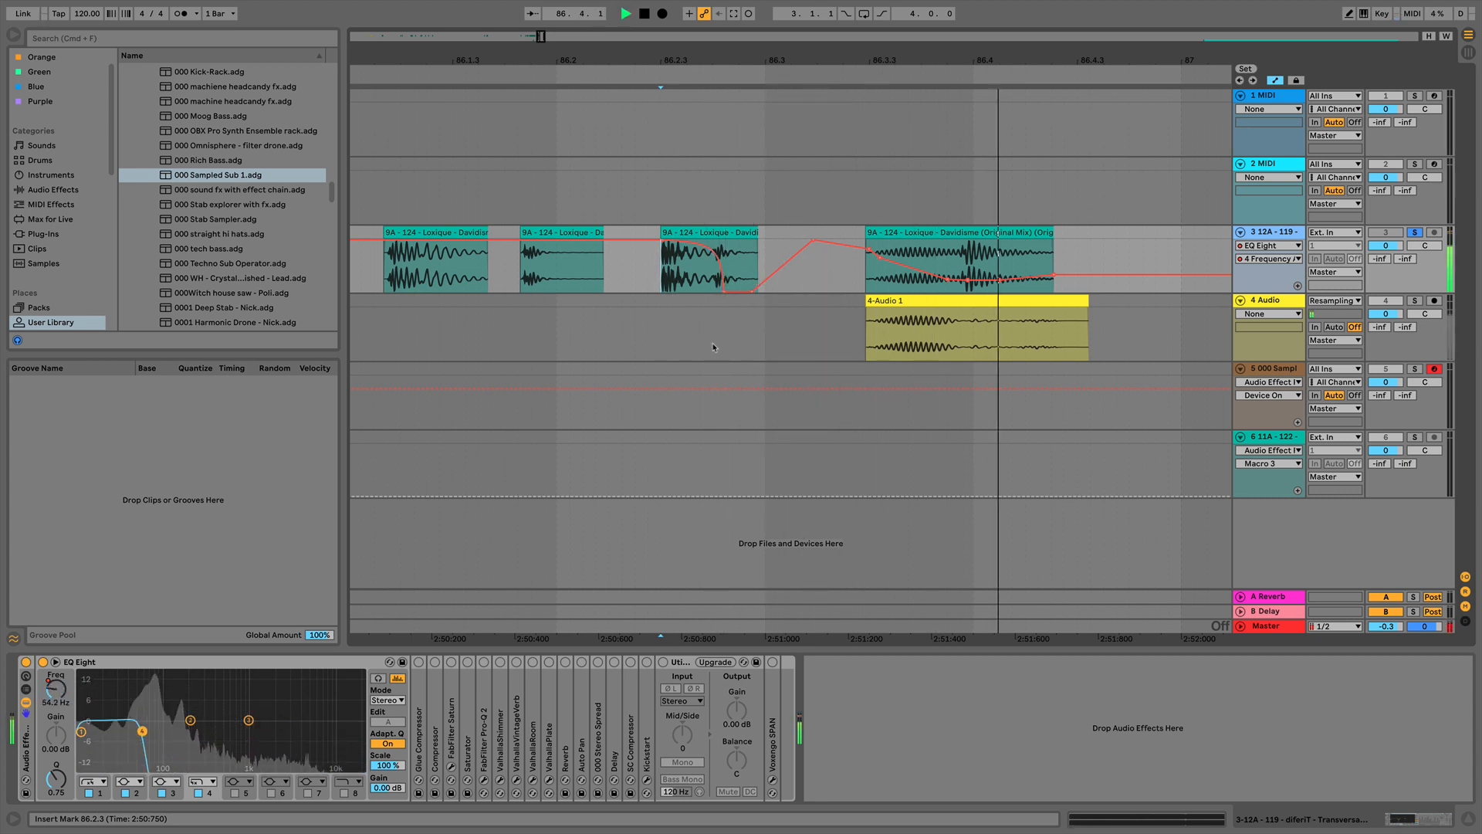
key(space)
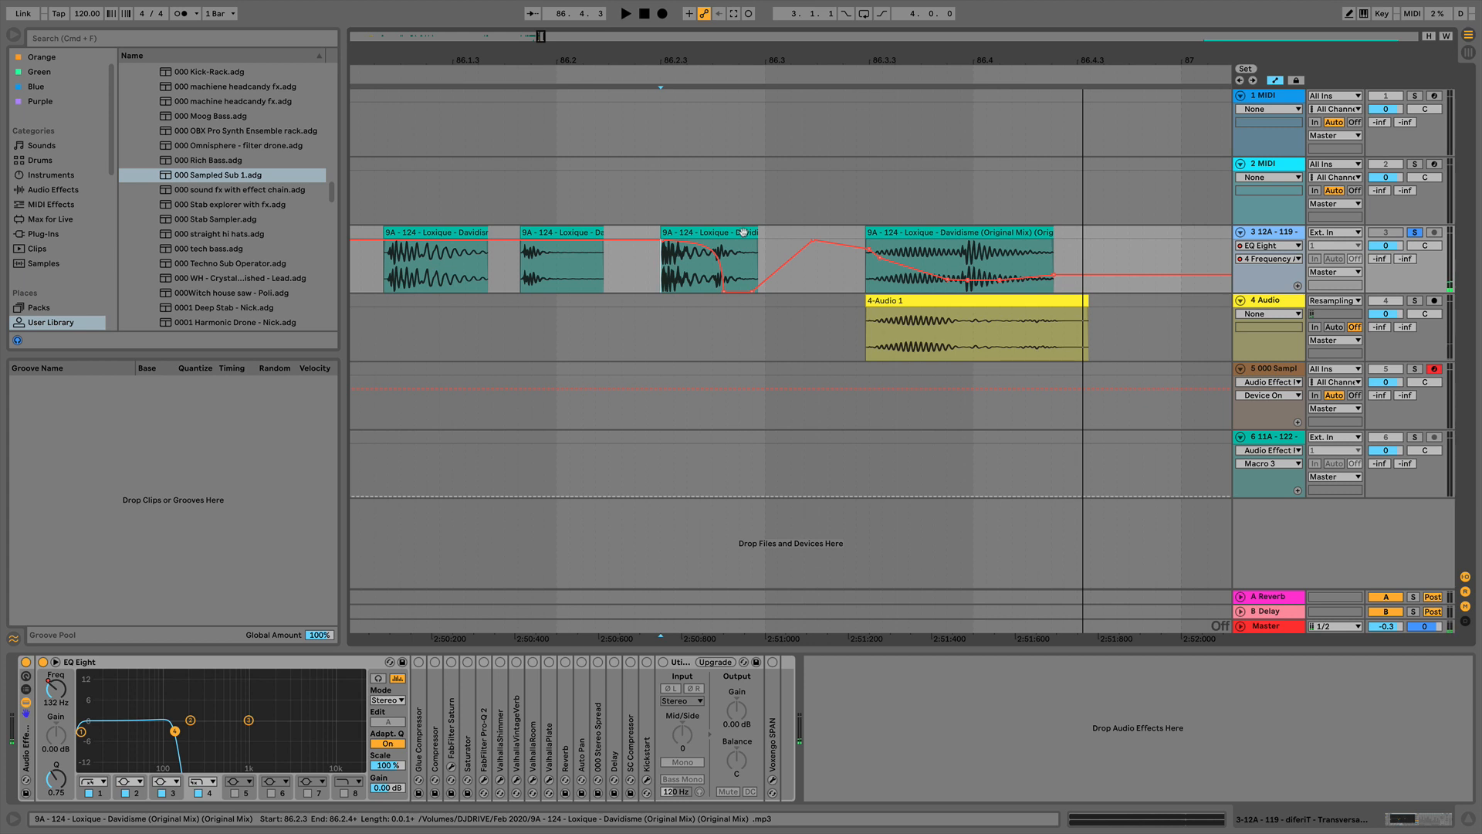
- Select the clip at 86.2.3, shift the 10.0 Hz breakpoint slightly earlier to just before the second hit, and play it
click(699, 234)
drag(724, 275, 706, 279)
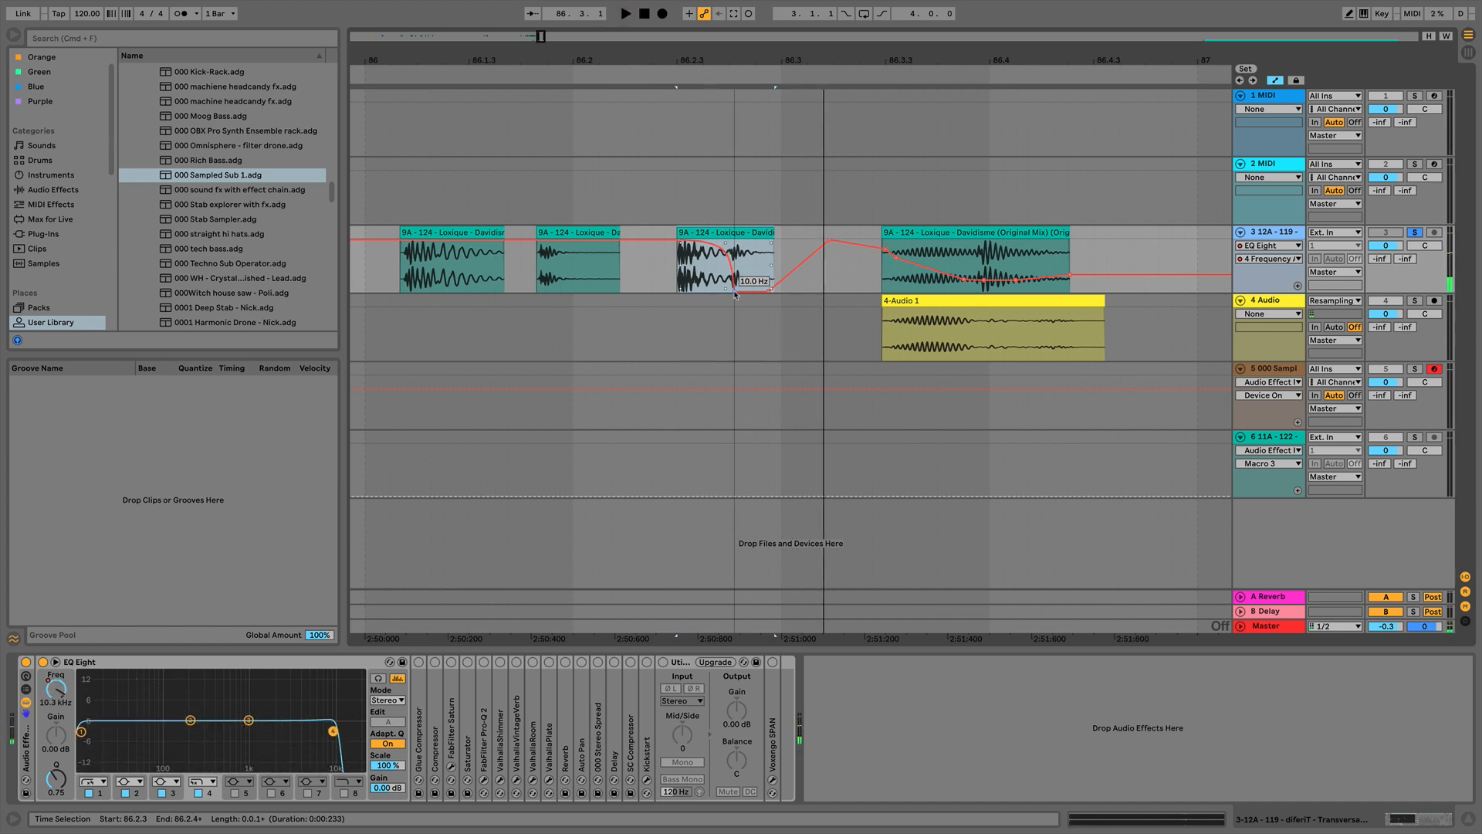
click(733, 293)
key(space)
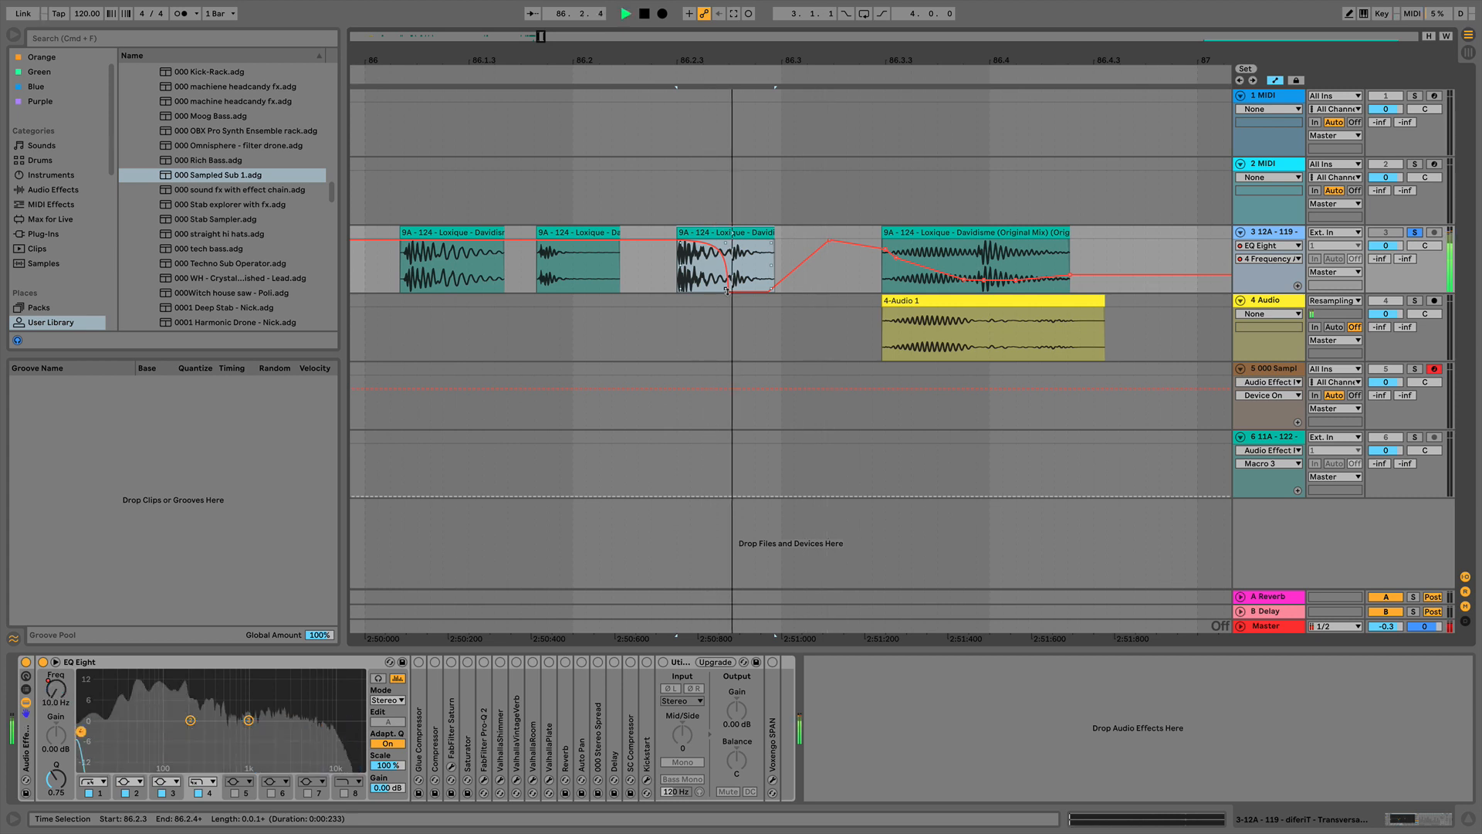
- Raise the low end of the EQ frequency automation in the 86.2.3 clip to about 47.4 Hz, checking it with playback
key(space)
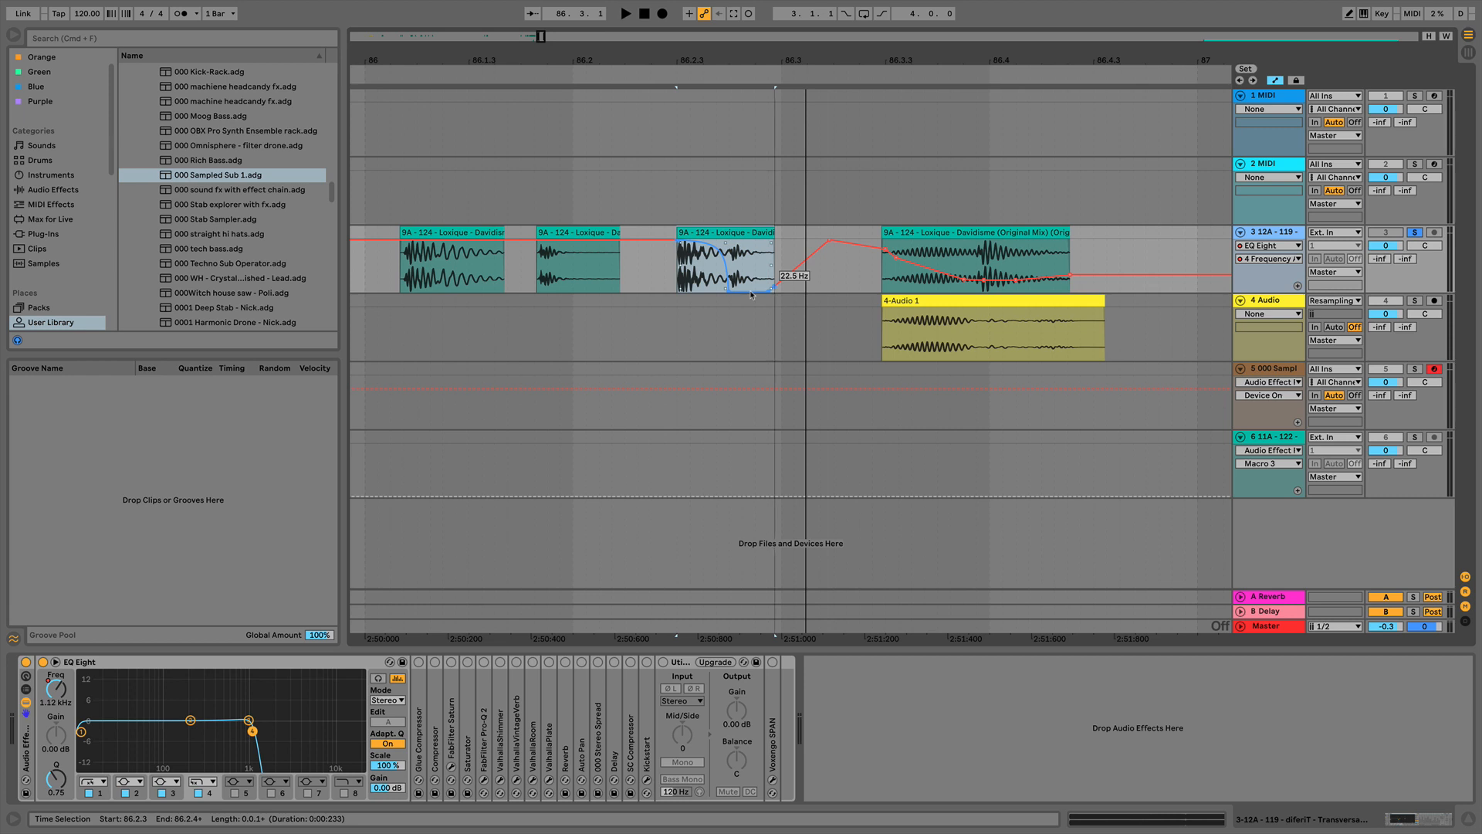
drag(750, 290, 754, 283)
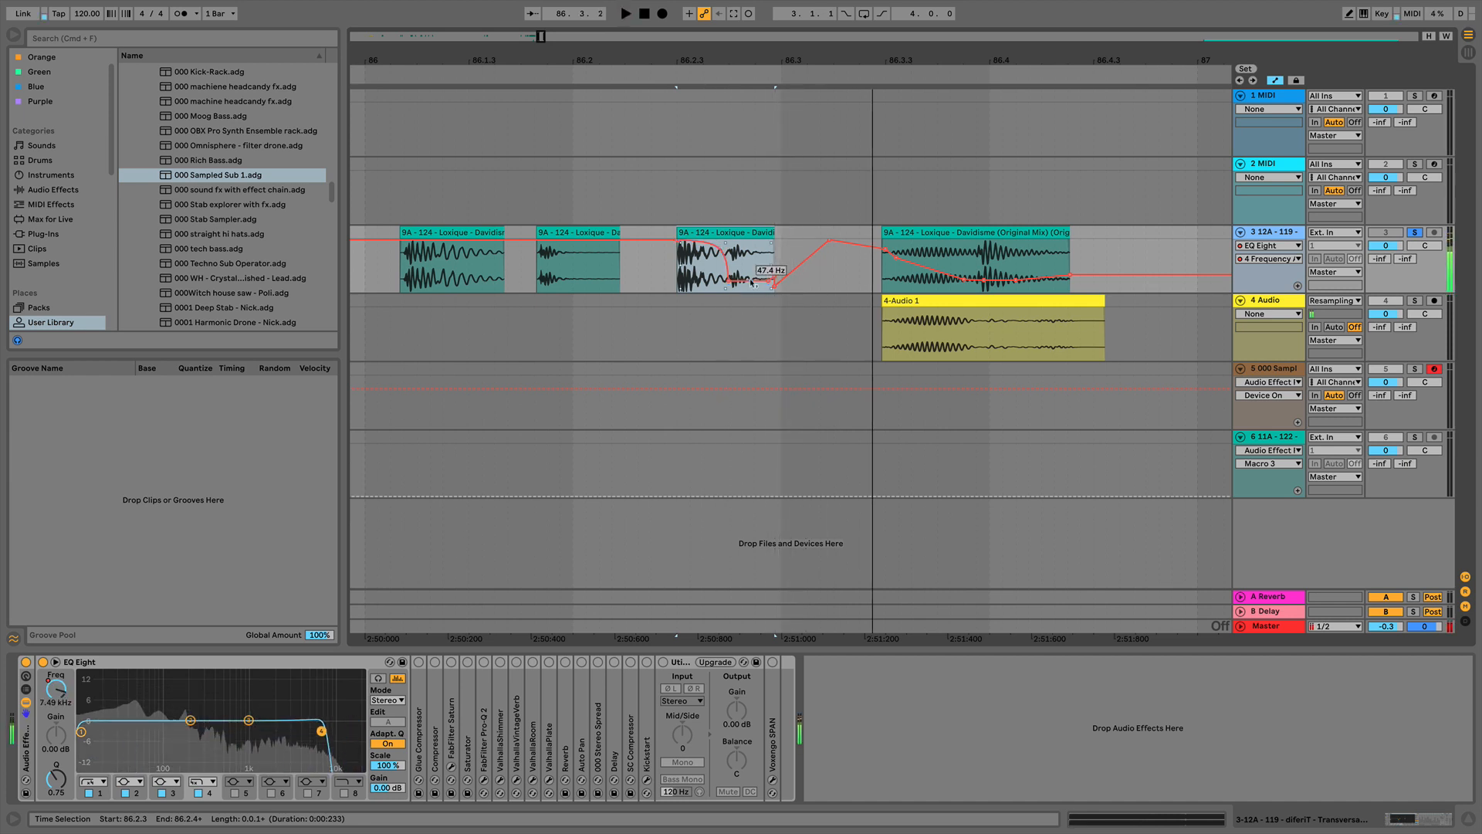
key(space)
key(space)
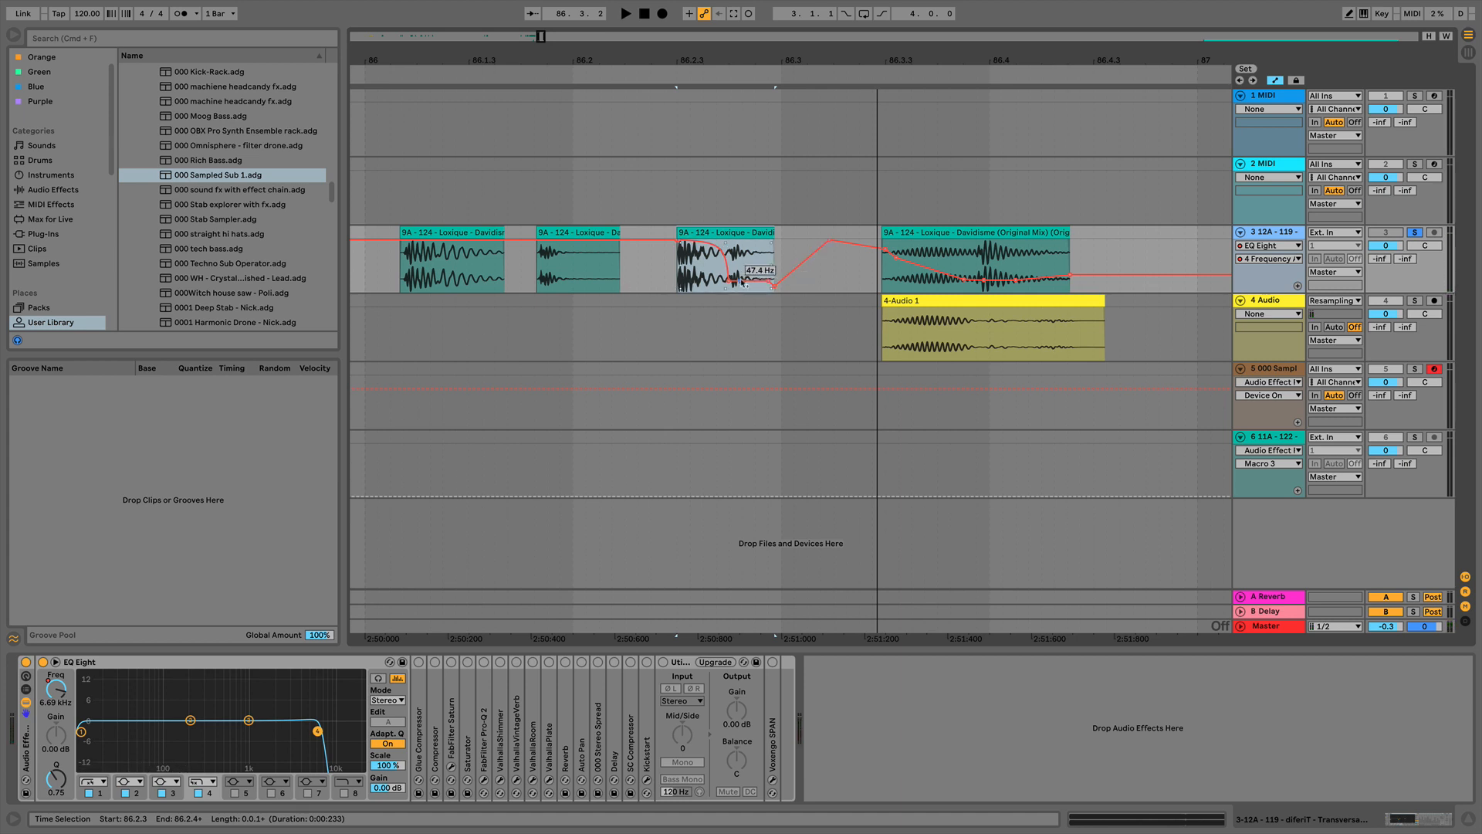
key(space)
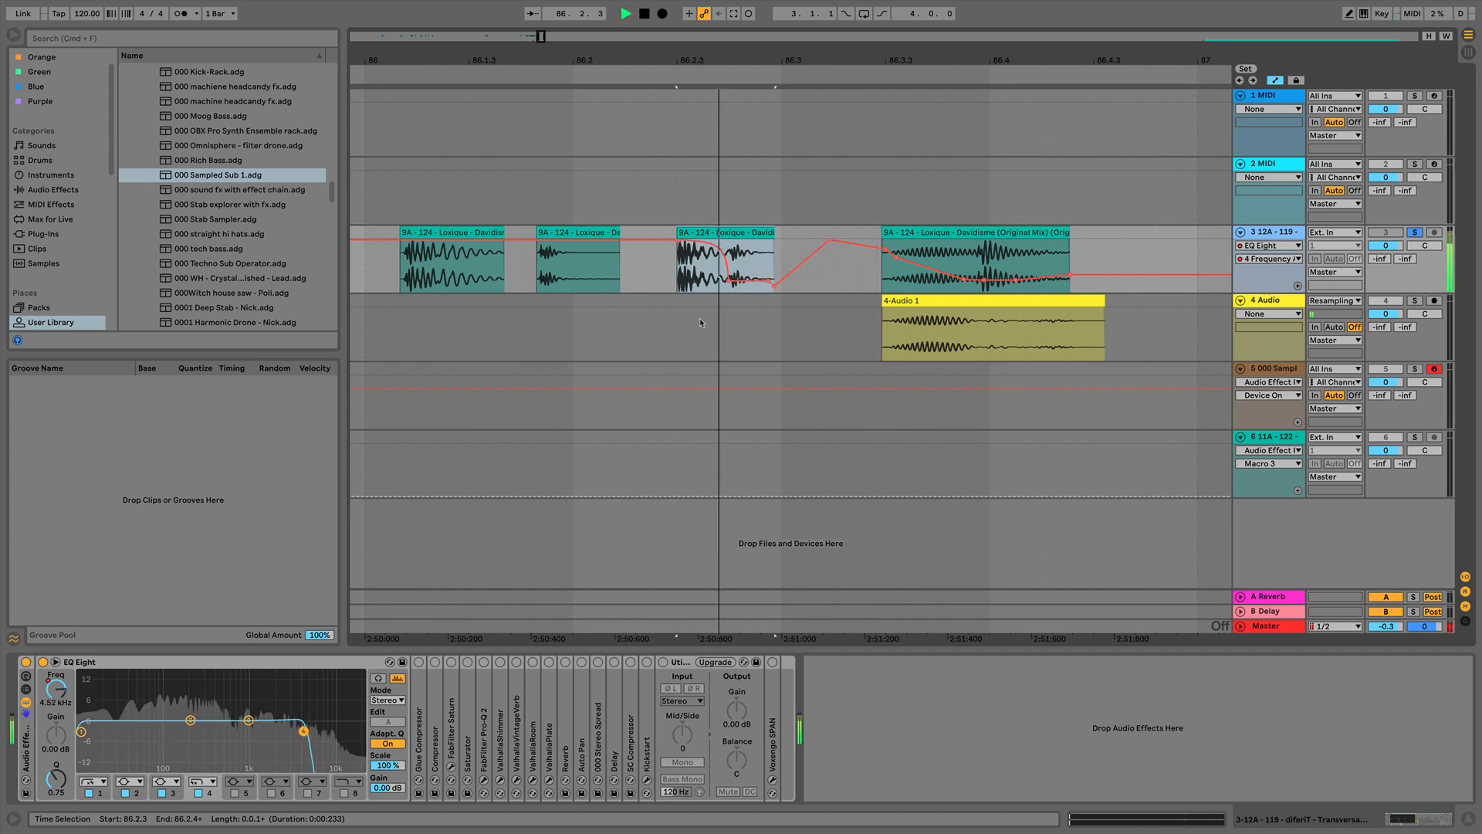
key(space)
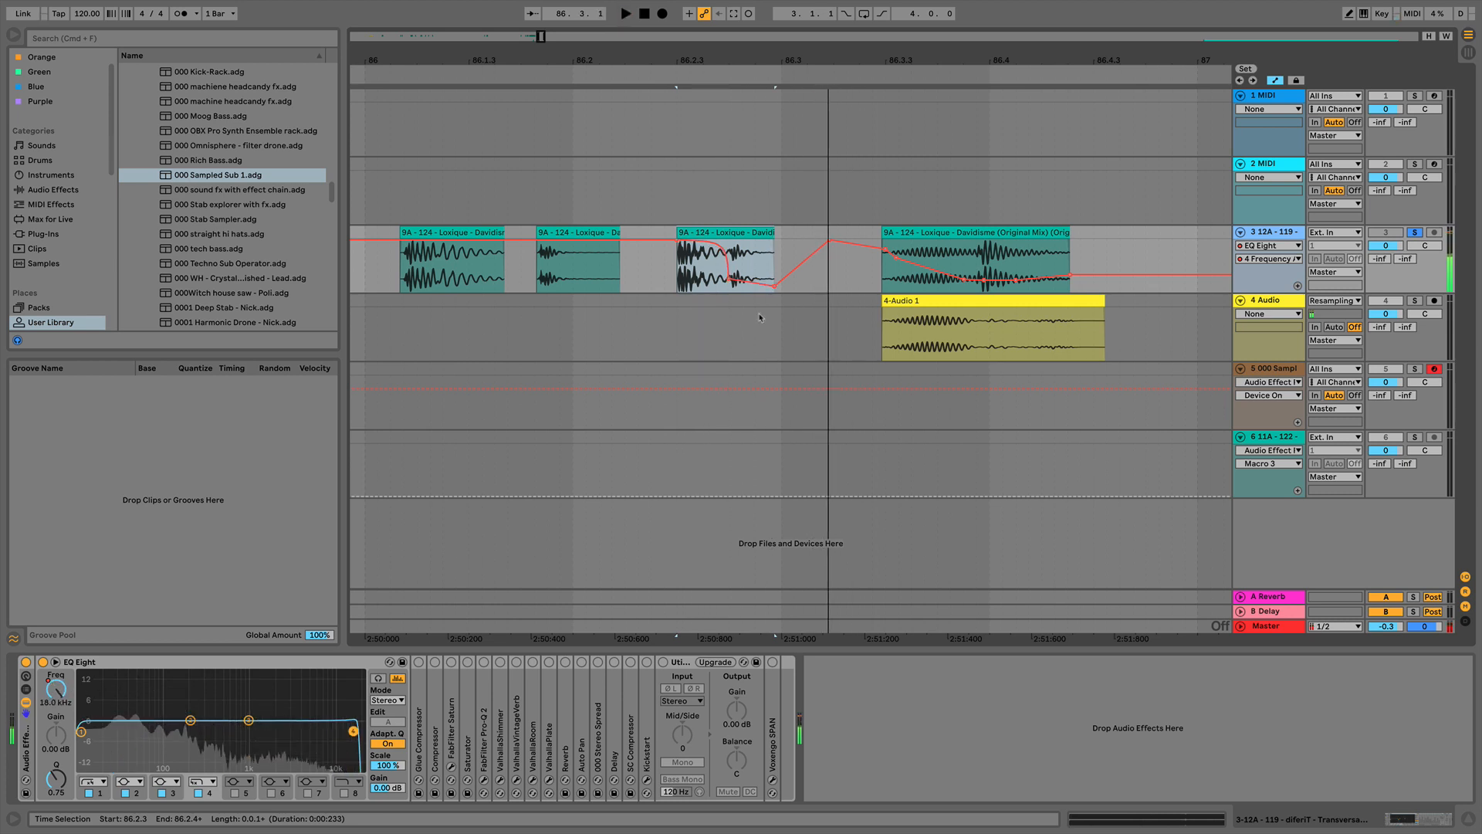
- Arm the 4 Audio resampling track and record the filtered 86.2.3 clip onto it from the clip's start
click(673, 325)
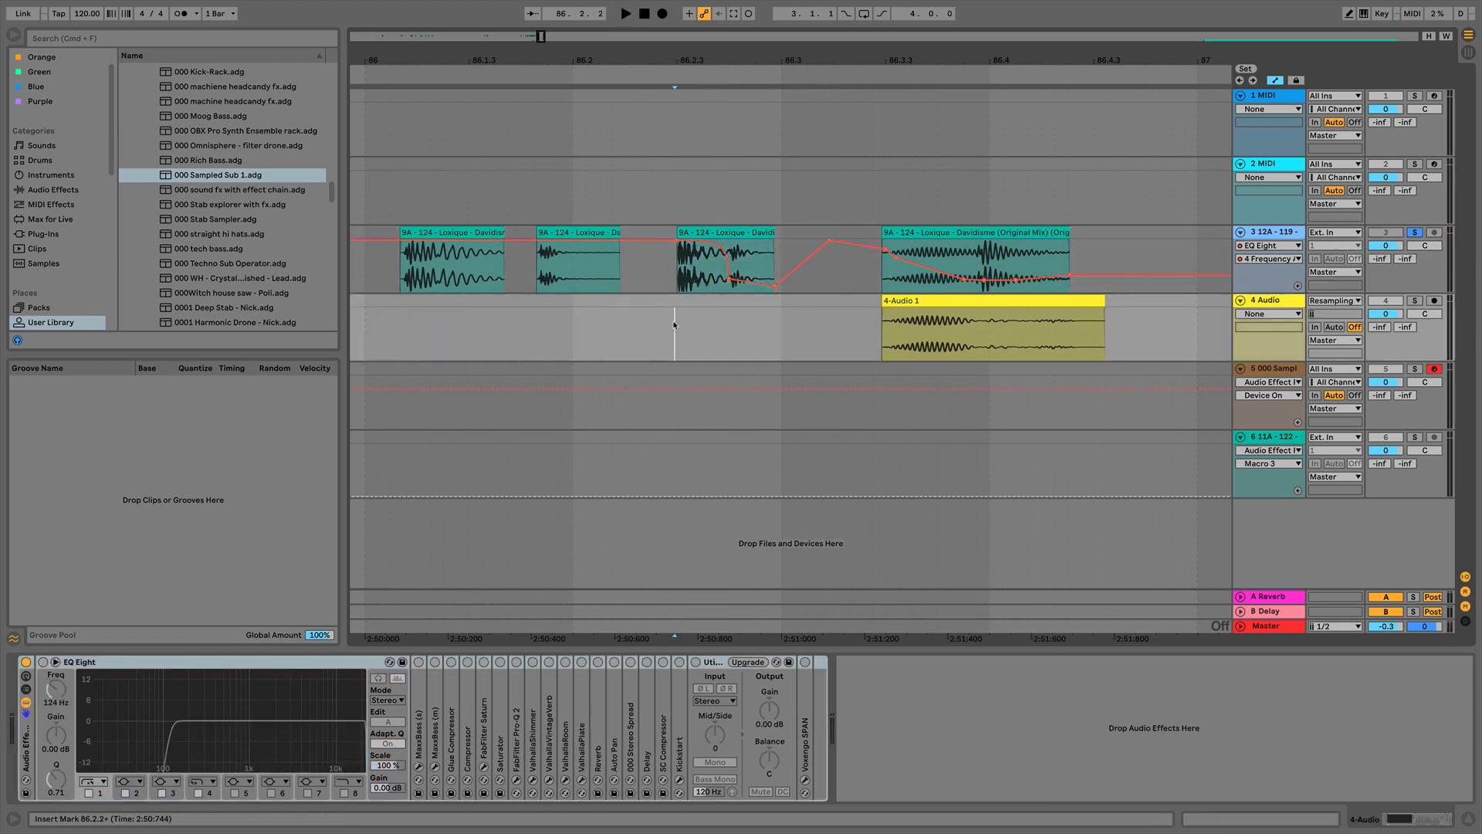
click(735, 230)
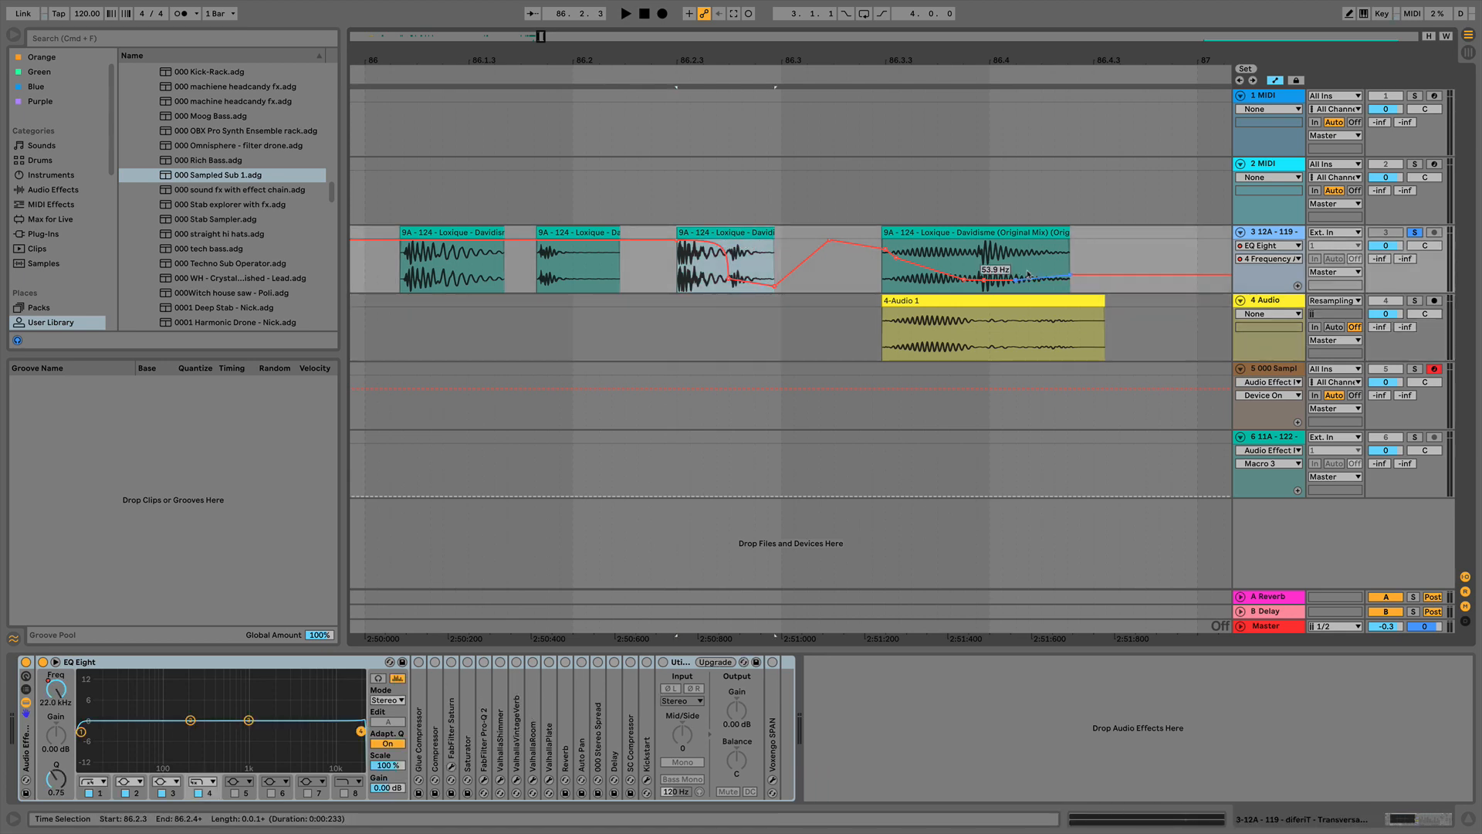
drag(859, 392, 677, 392)
click(1435, 300)
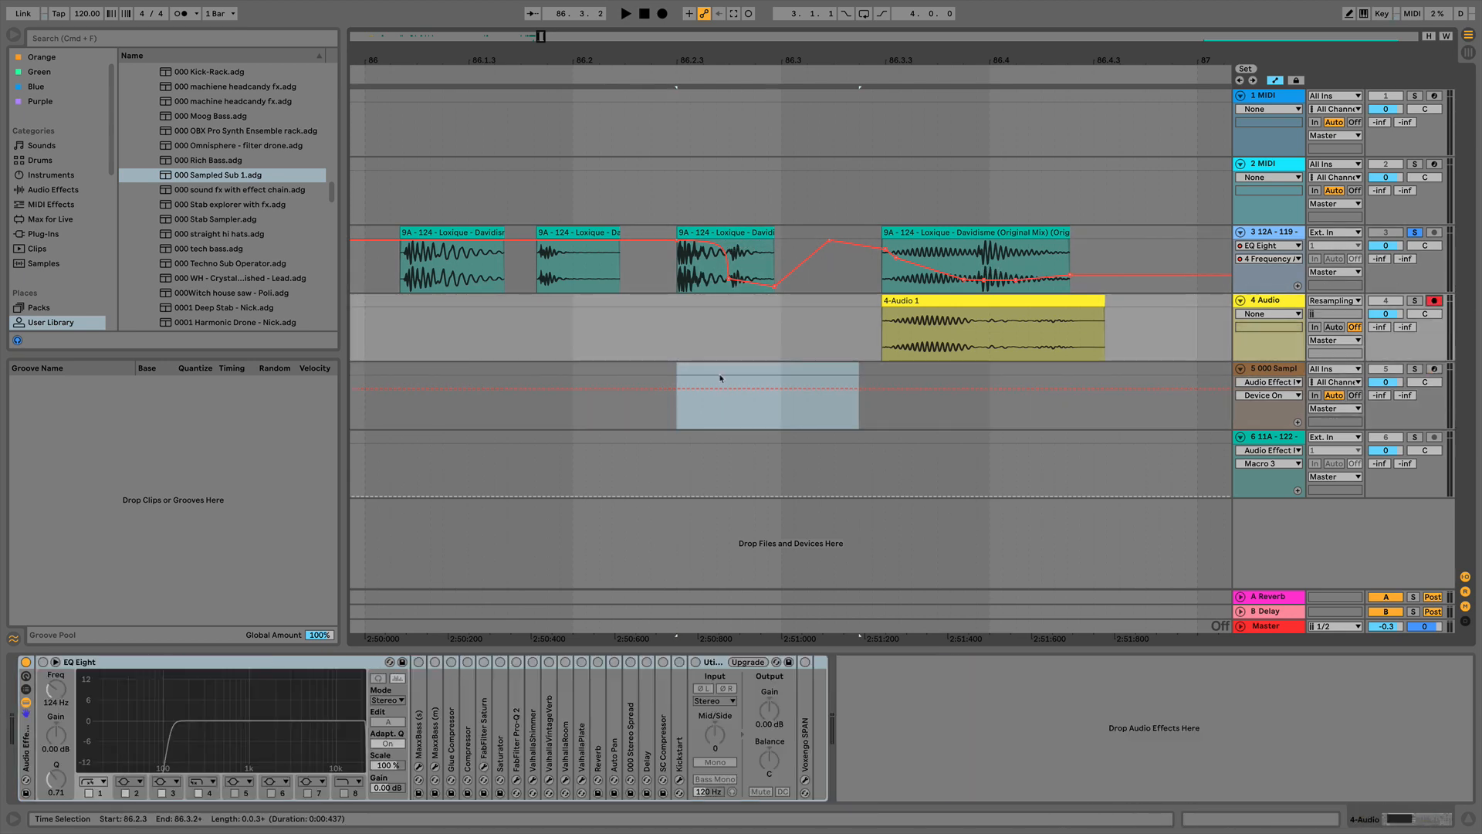
click(675, 345)
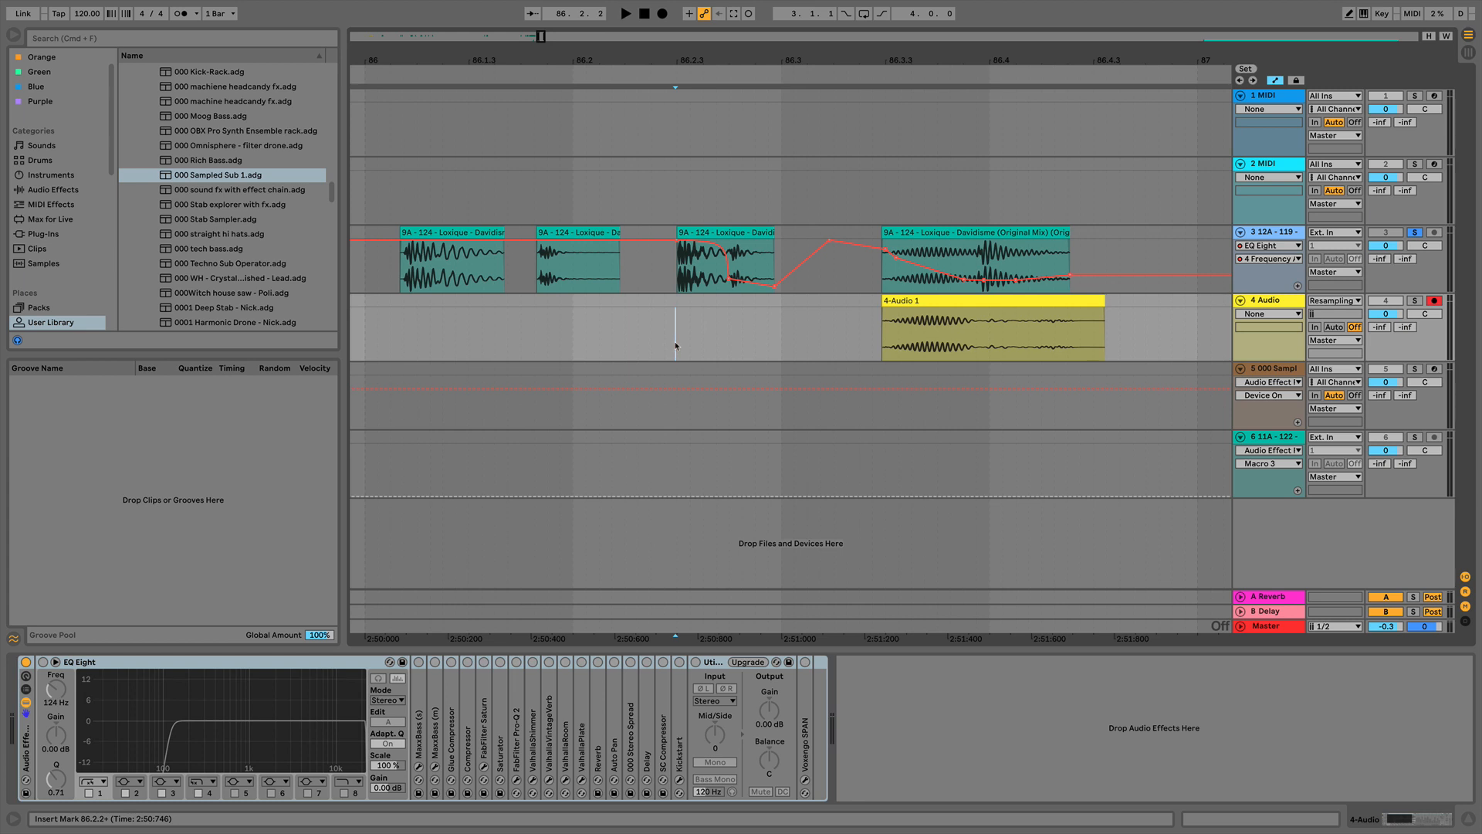
click(662, 16)
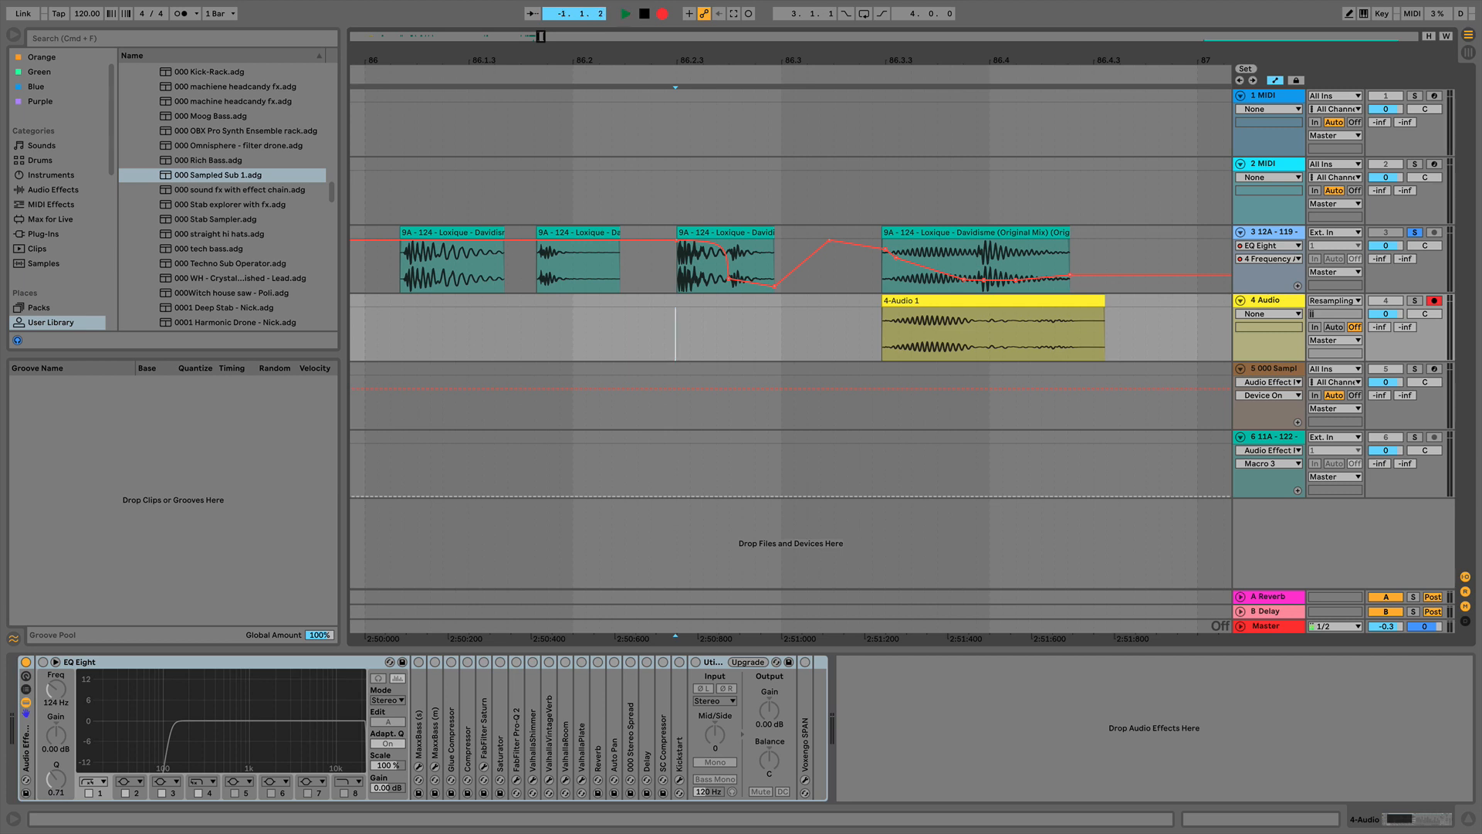
key(space)
- Unsolo track 3, solo the 4 Audio track, and play back the new resampled recording
click(1415, 233)
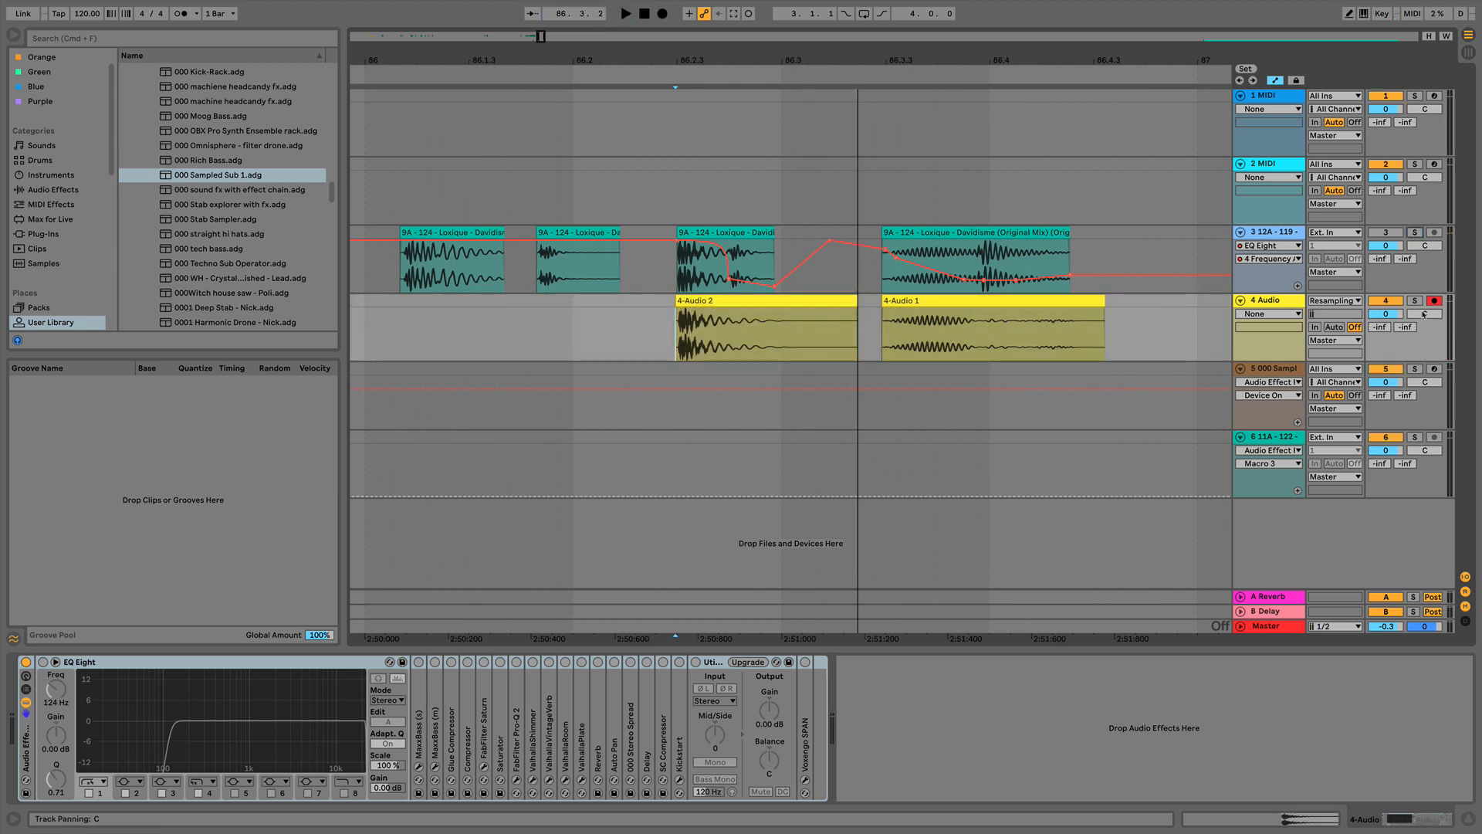
click(1415, 301)
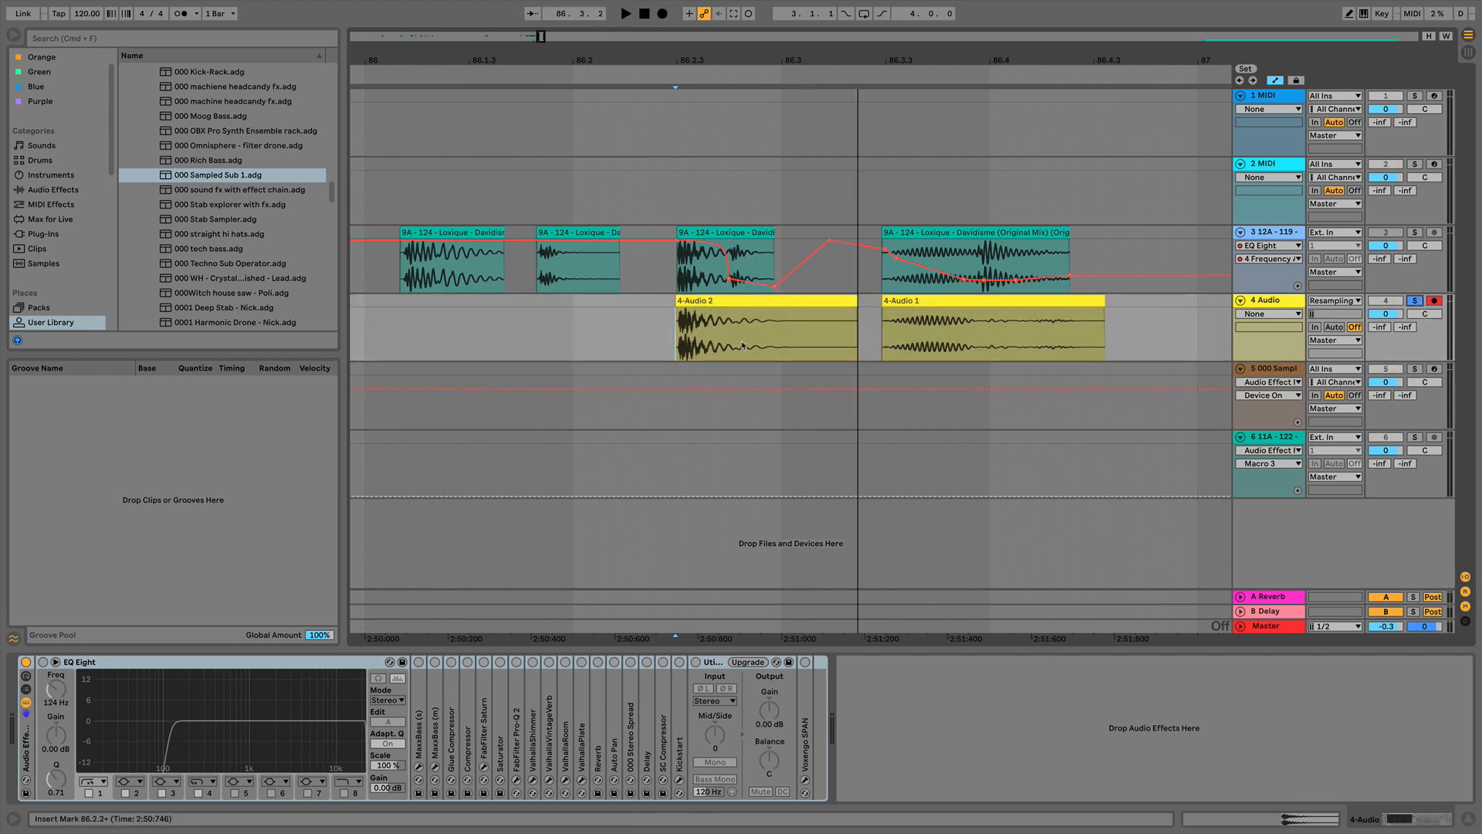
key(space)
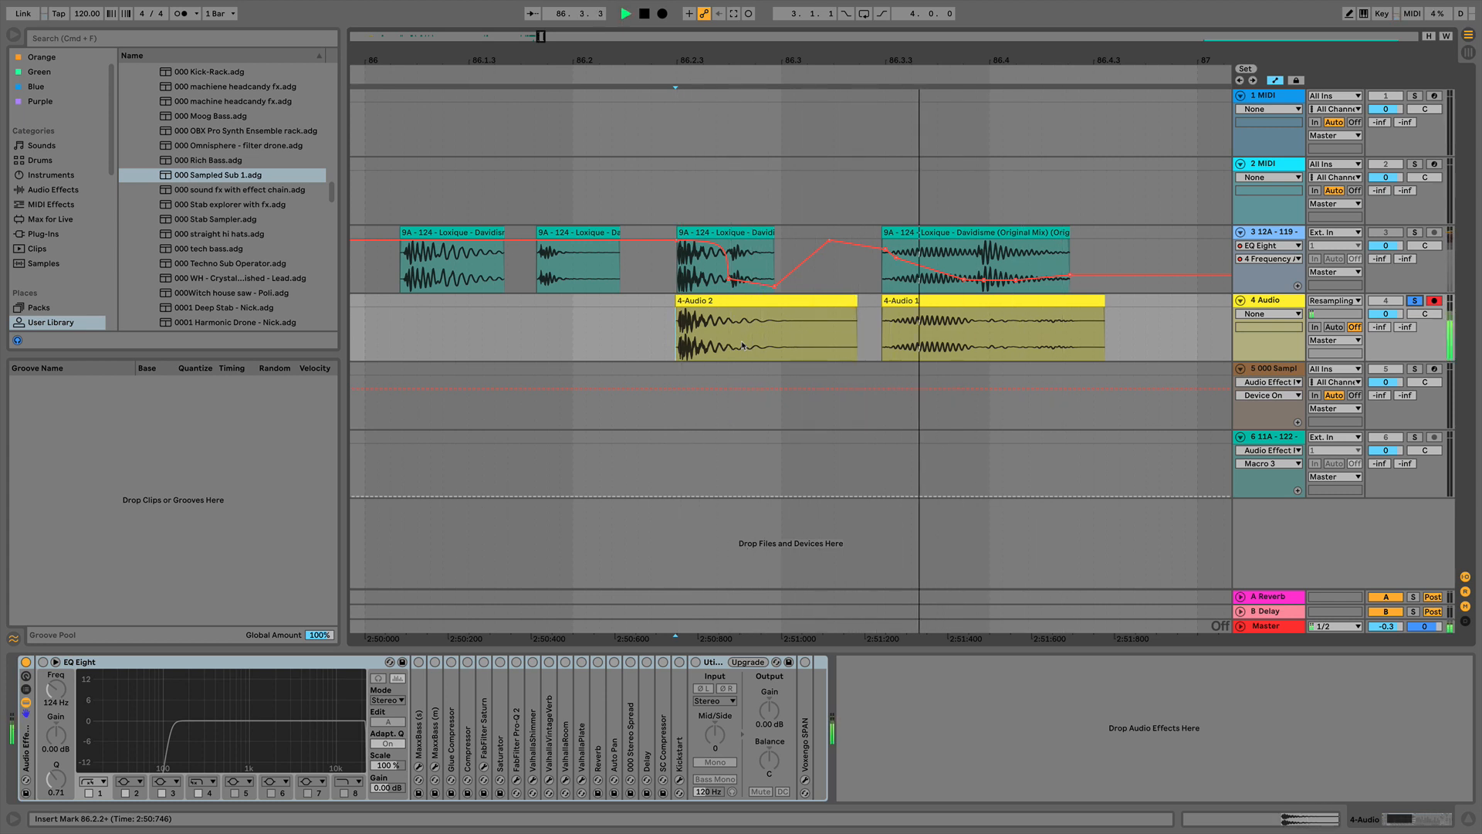
key(space)
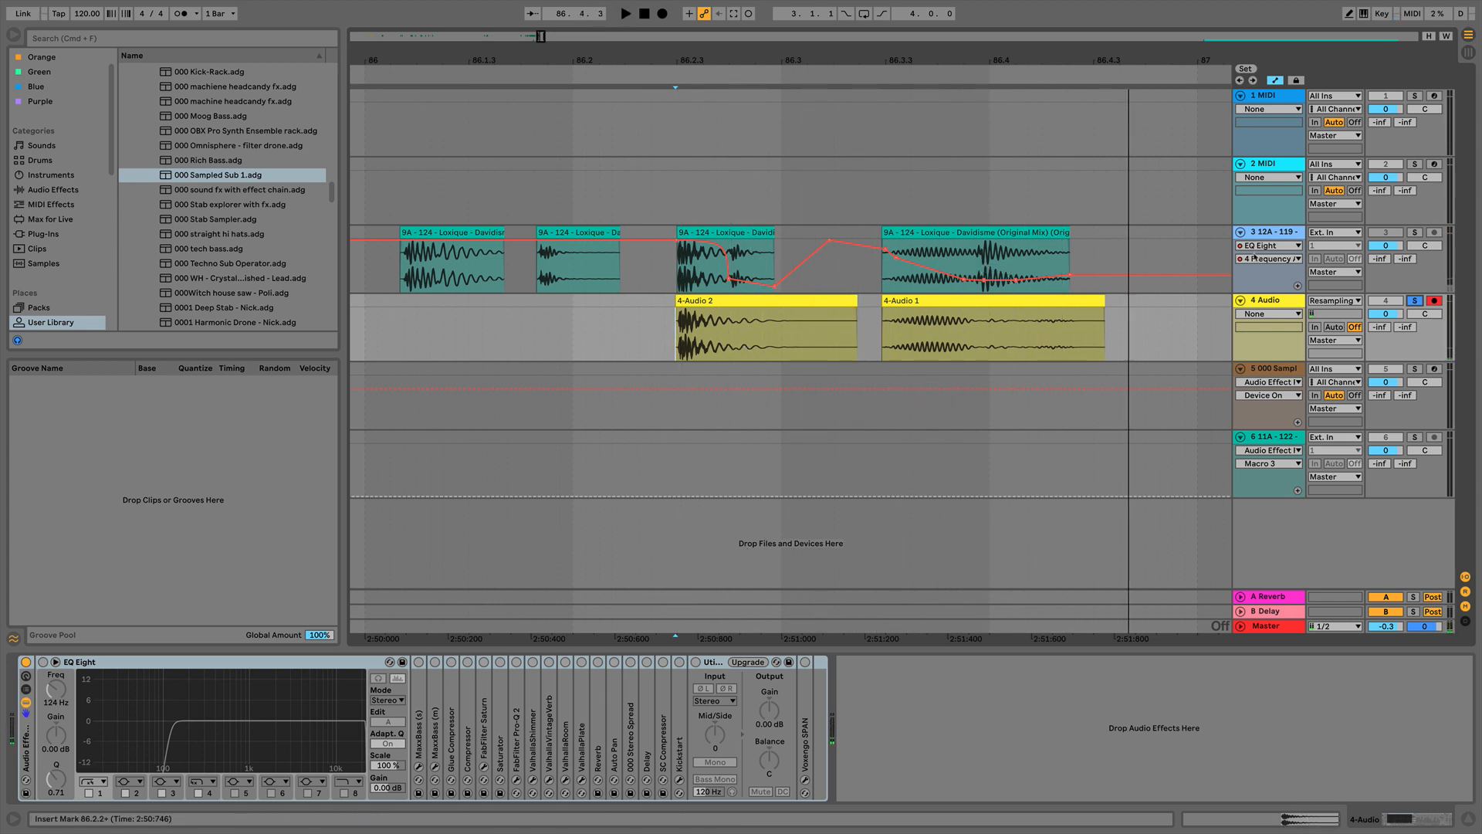
- Bypass track 3's EQ Eight and solo the track to audition the unfiltered 86.2.3 clip, then clear the solo
click(1283, 230)
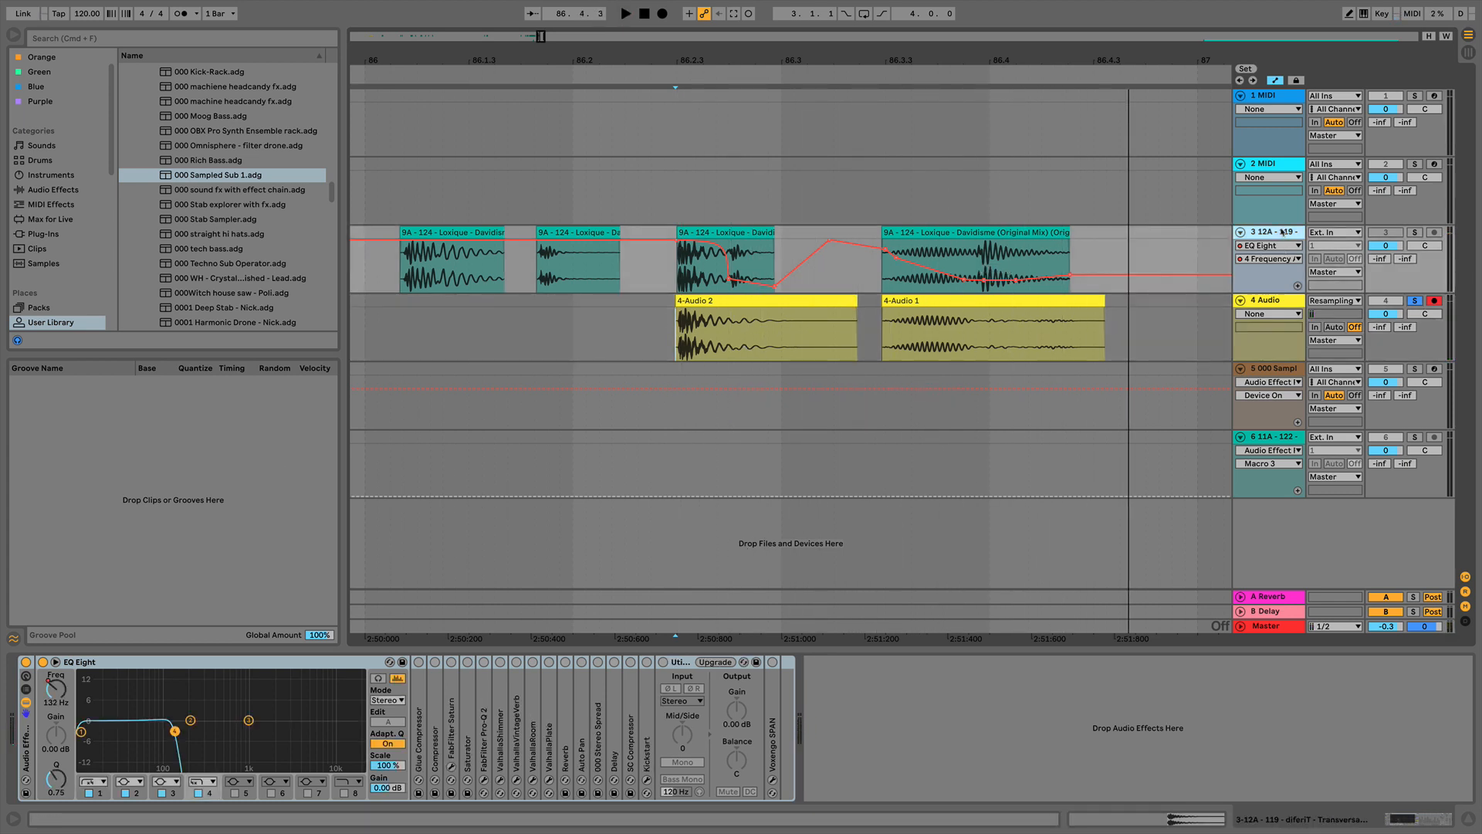
click(42, 662)
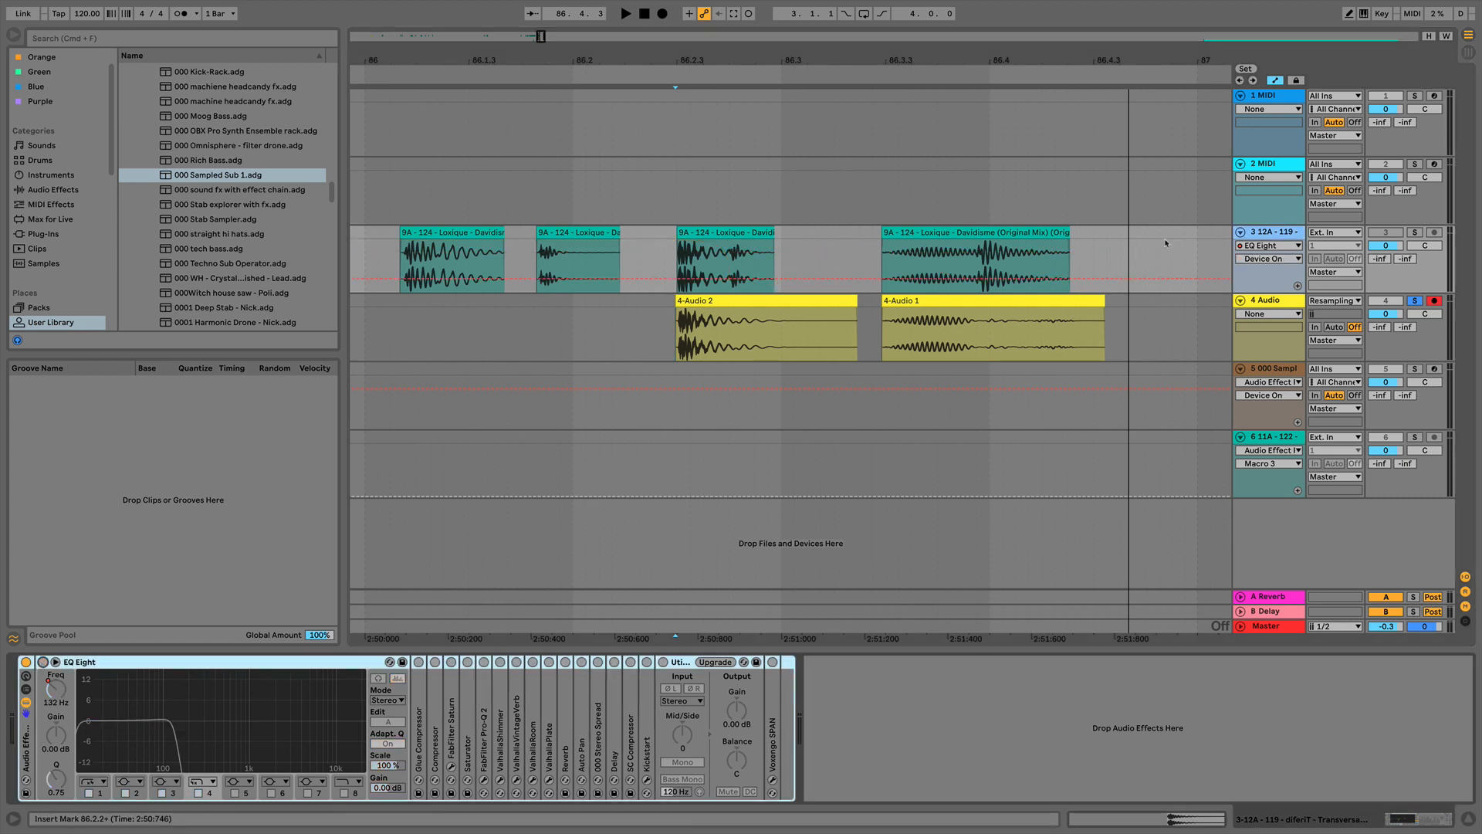
click(1414, 232)
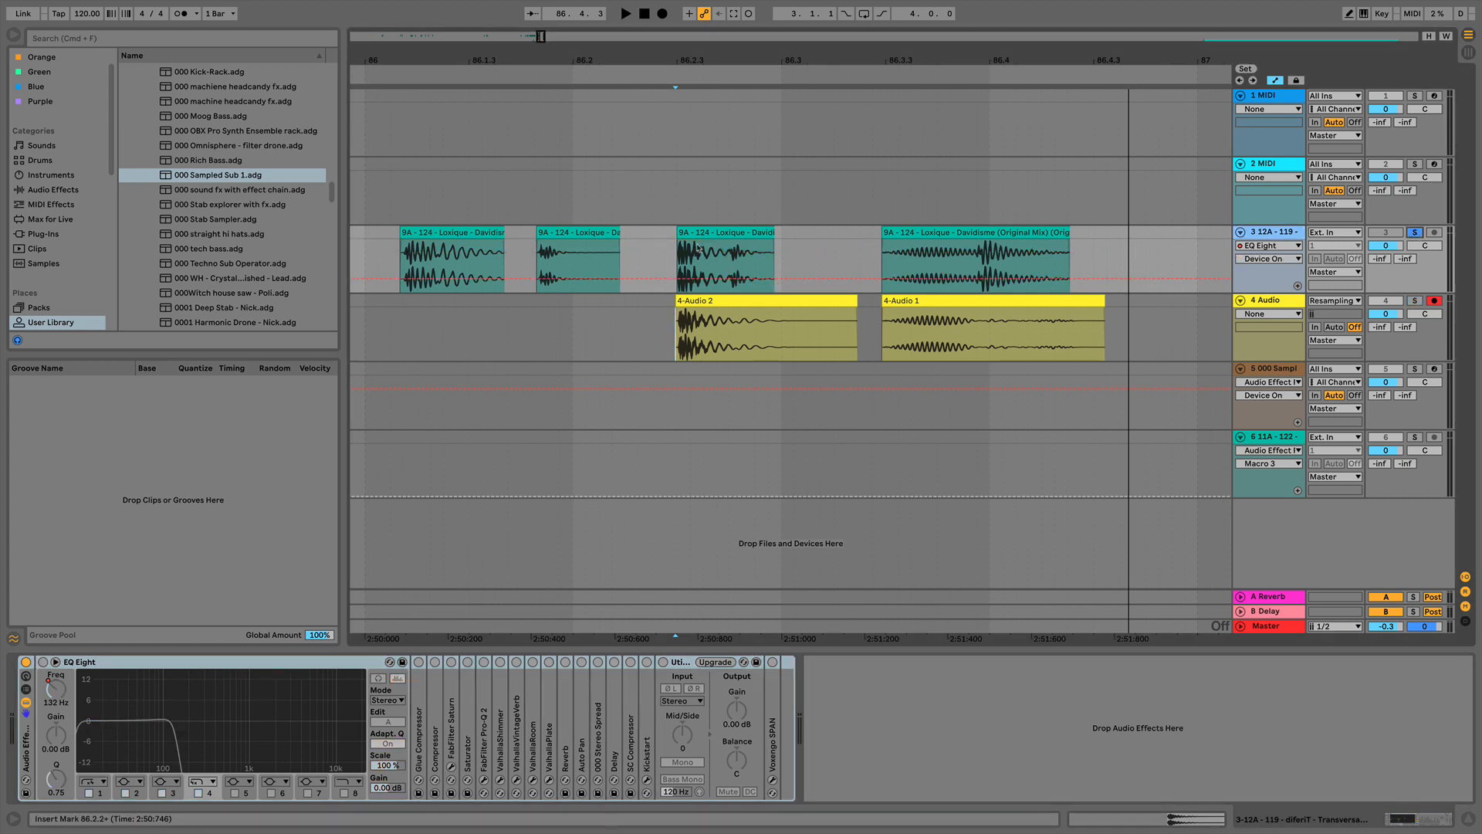
click(718, 232)
key(space)
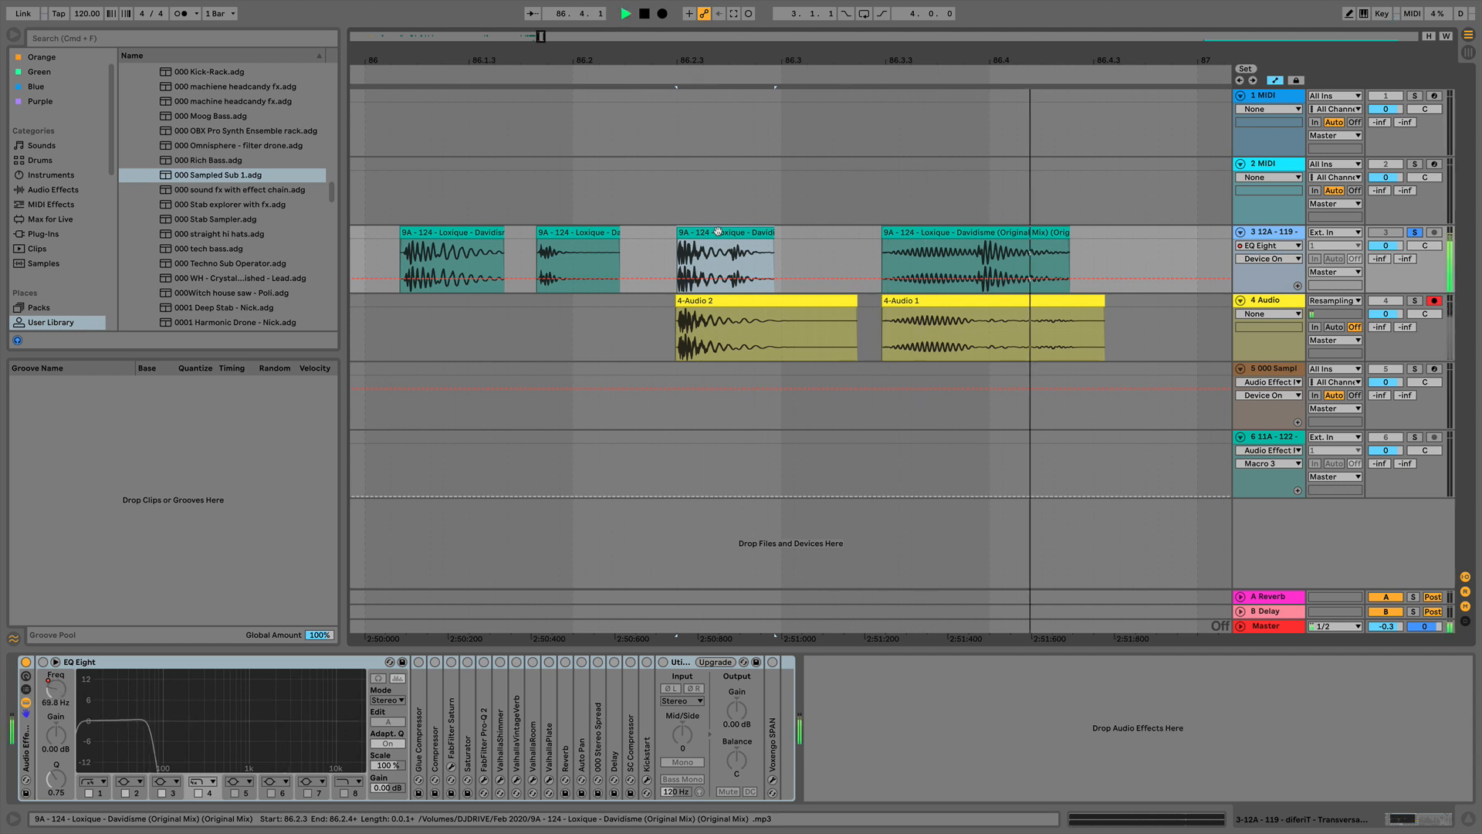
key(space)
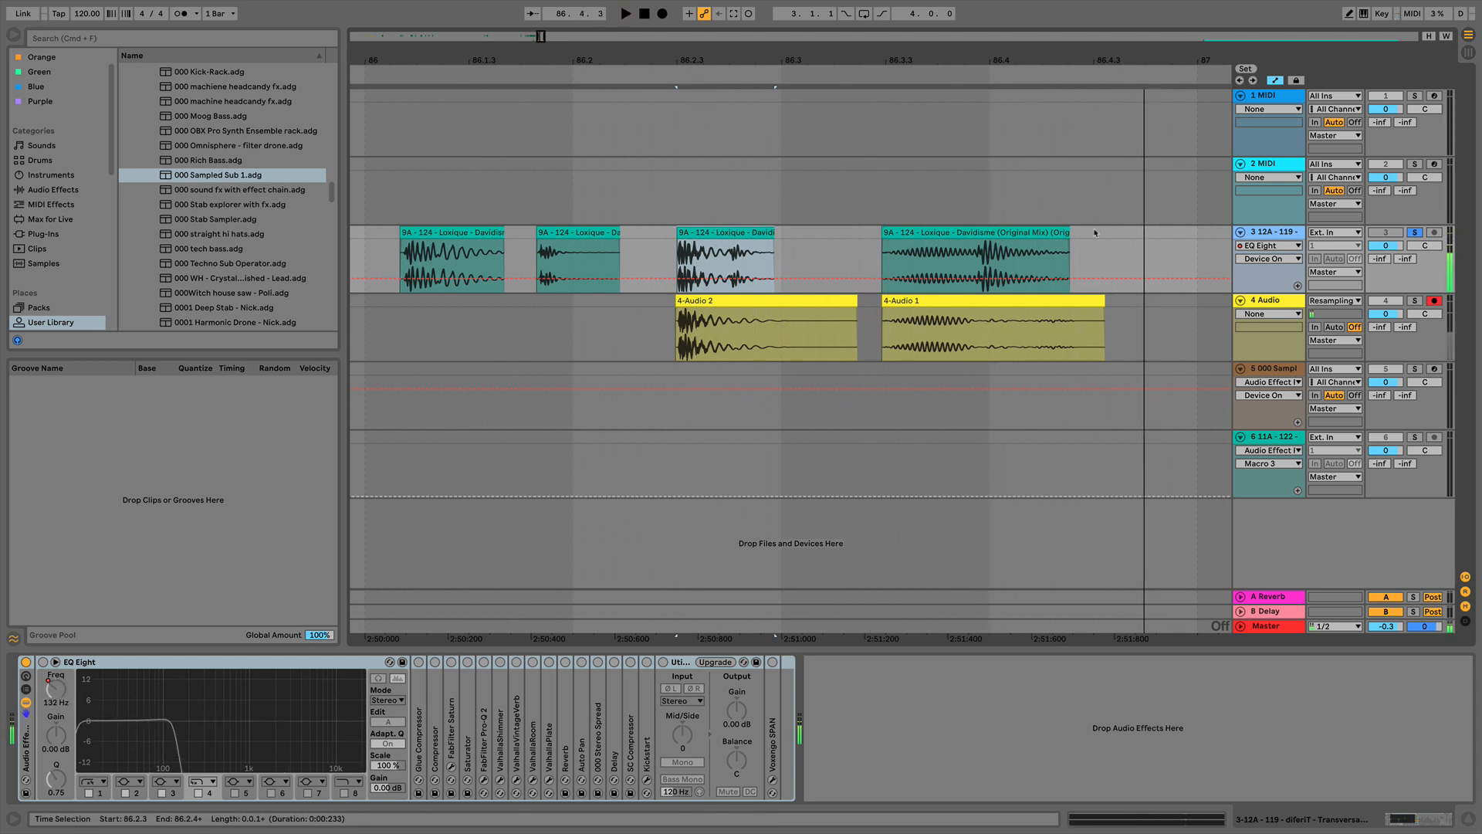
click(1415, 232)
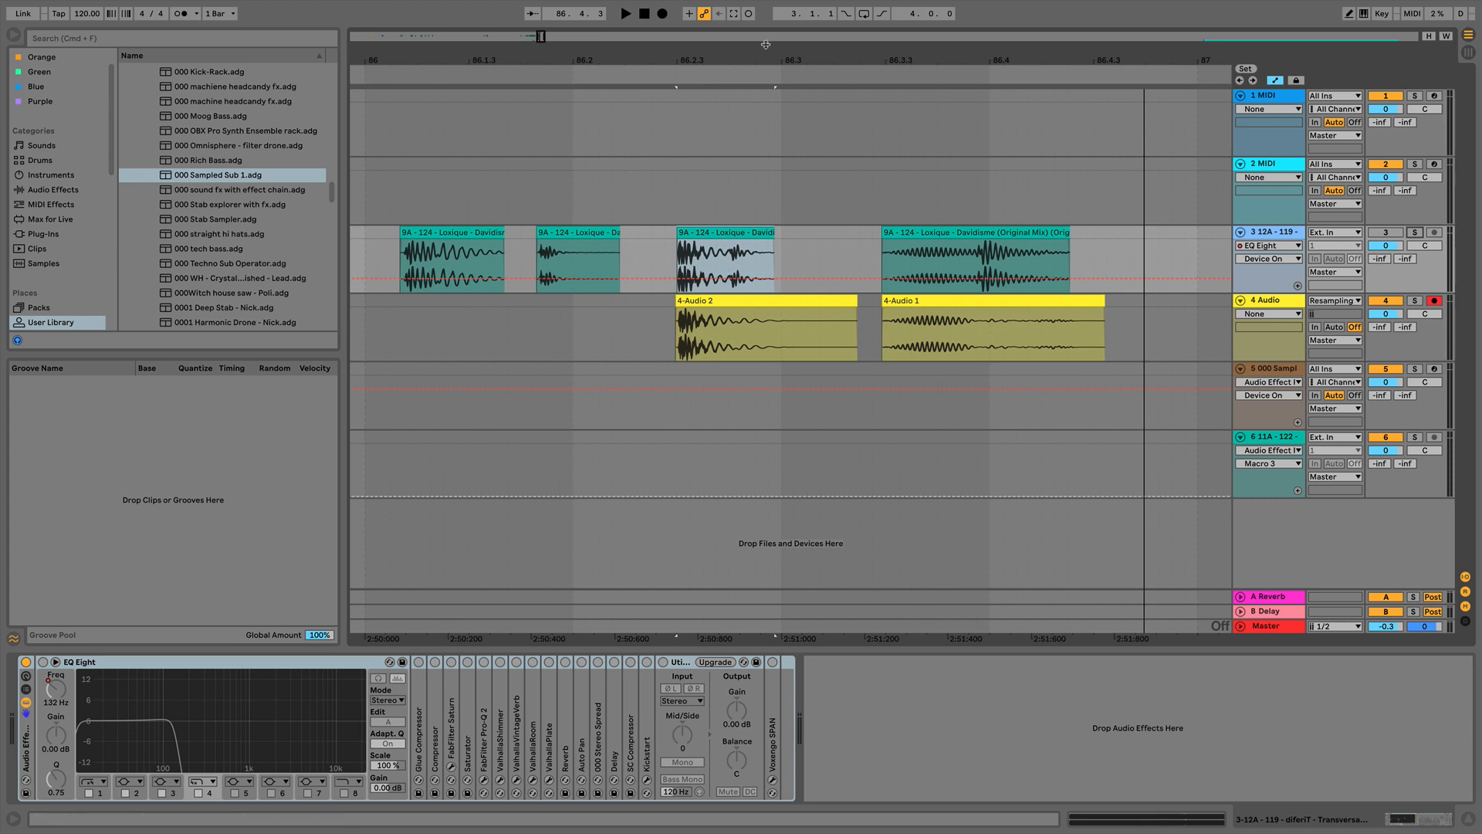
drag(771, 56, 777, 55)
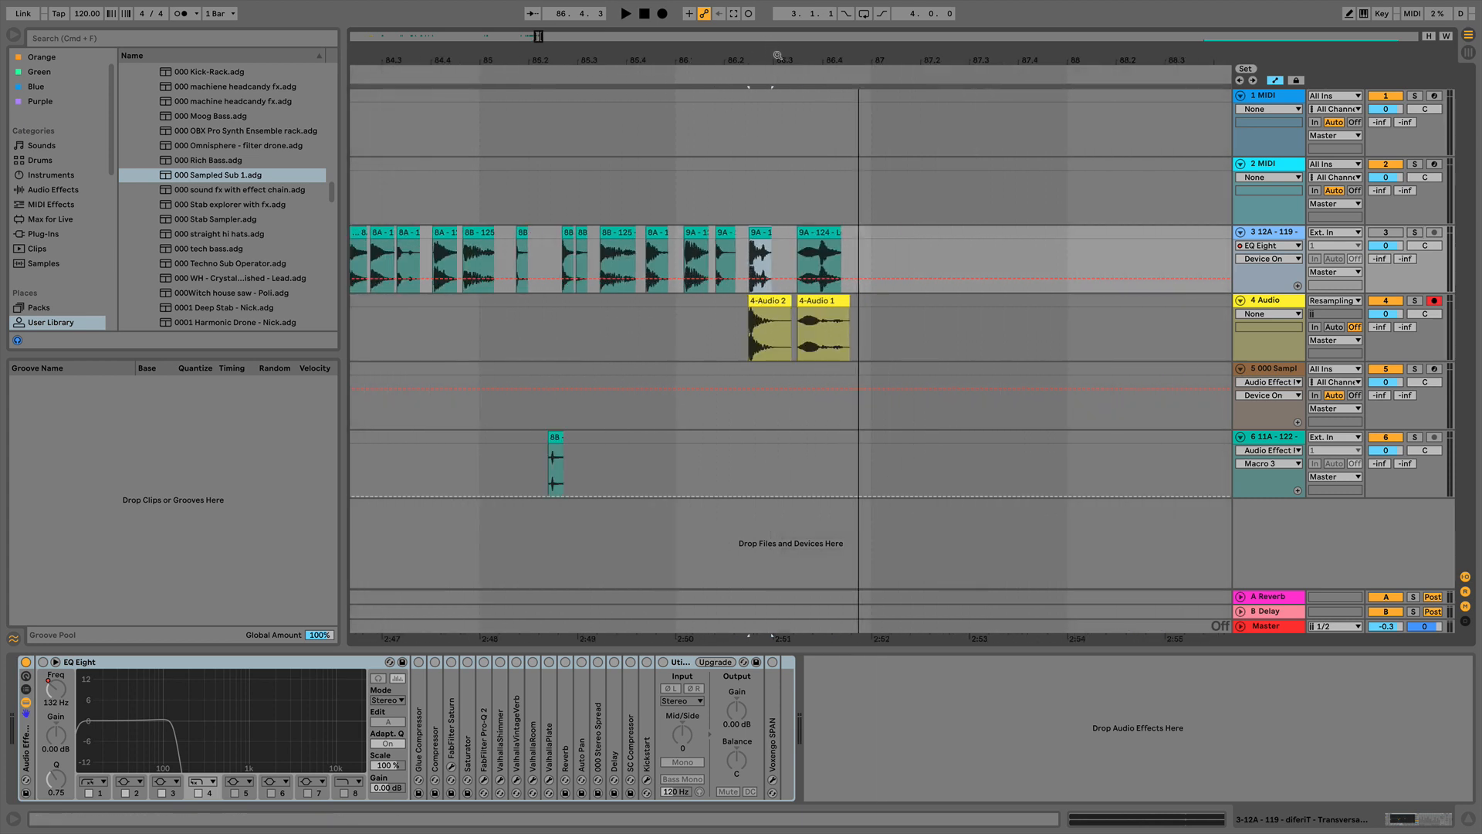